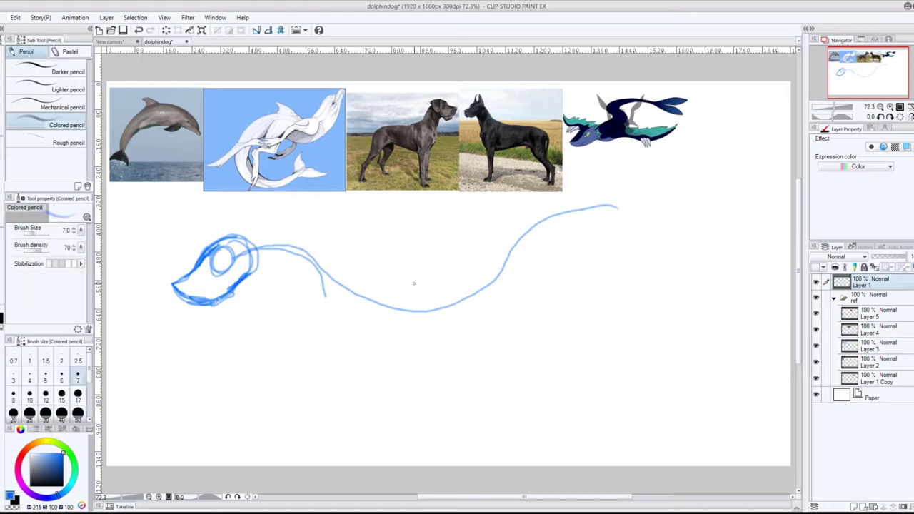
Step: Sketch the creature's pointed ears, head and jaw contours and mouth line around the existing head shape in blue pencil
mouse_move(207, 244)
mouse_down()
mouse_move(247, 220)
mouse_move(239, 218)
mouse_move(251, 231)
mouse_move(289, 231)
mouse_up()
mouse_move(180, 284)
mouse_down()
mouse_move(205, 280)
mouse_move(230, 243)
mouse_move(273, 217)
mouse_move(257, 277)
mouse_up()
mouse_move(263, 243)
mouse_down()
mouse_move(260, 268)
mouse_move(292, 292)
mouse_move(240, 279)
mouse_move(198, 303)
mouse_up()
drag(193, 268, 215, 303)
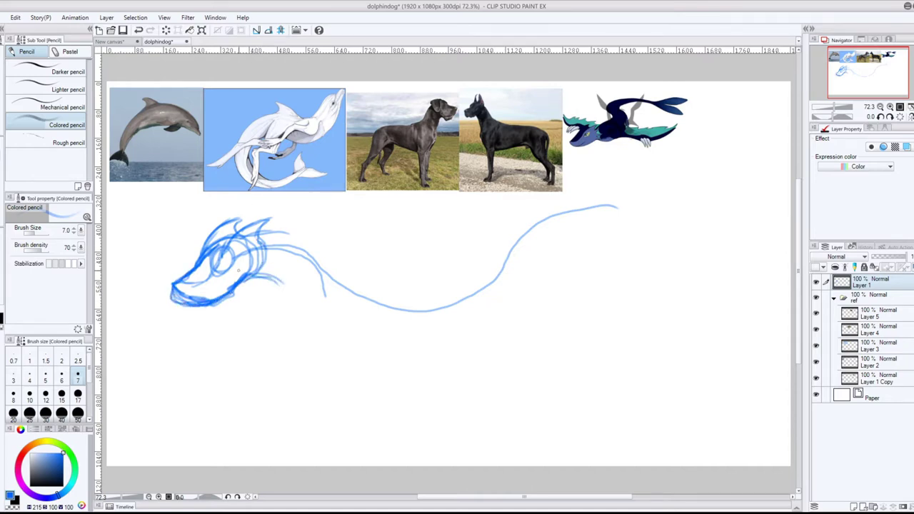
mouse_move(184, 276)
mouse_down()
mouse_move(179, 302)
mouse_move(248, 268)
mouse_move(181, 304)
mouse_move(232, 275)
mouse_up()
drag(187, 312, 215, 304)
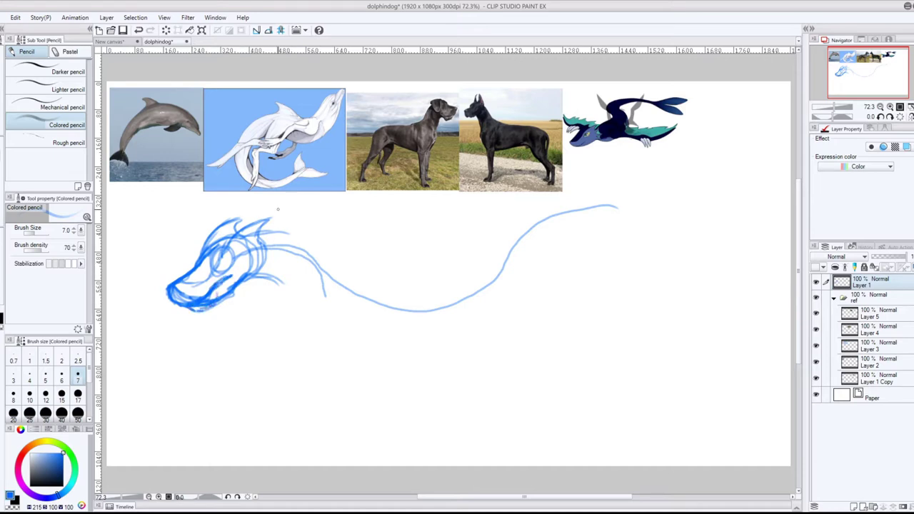
Step: Sketch the neck, belly and back contours along the body's guide curve, ending in a two-lobed tail fluke
mouse_move(253, 274)
mouse_down()
mouse_move(429, 347)
mouse_move(641, 219)
mouse_up()
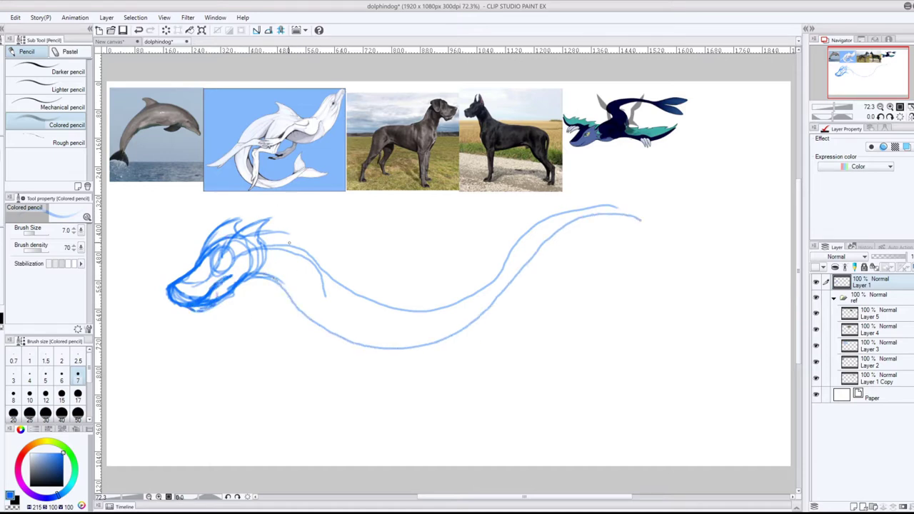
mouse_move(253, 227)
mouse_down()
mouse_move(306, 231)
mouse_move(393, 282)
mouse_move(502, 234)
mouse_move(657, 203)
mouse_move(709, 263)
mouse_up()
drag(617, 208, 696, 333)
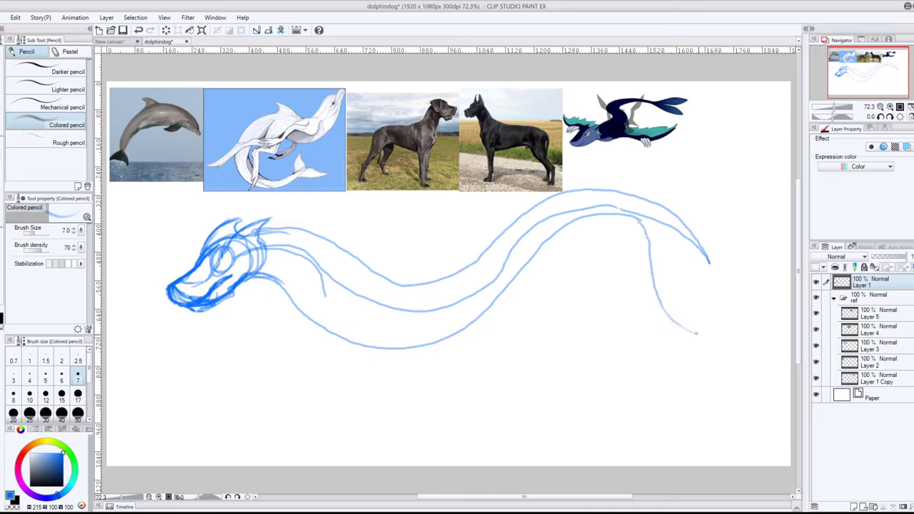
drag(710, 265, 723, 262)
mouse_move(711, 271)
mouse_down()
mouse_move(694, 284)
mouse_move(708, 336)
mouse_move(746, 259)
mouse_move(752, 265)
mouse_up()
drag(719, 263, 772, 250)
drag(720, 263, 786, 249)
mouse_move(652, 200)
mouse_down()
mouse_move(687, 202)
mouse_move(791, 244)
mouse_move(785, 259)
mouse_up()
drag(769, 226, 783, 257)
drag(768, 225, 785, 270)
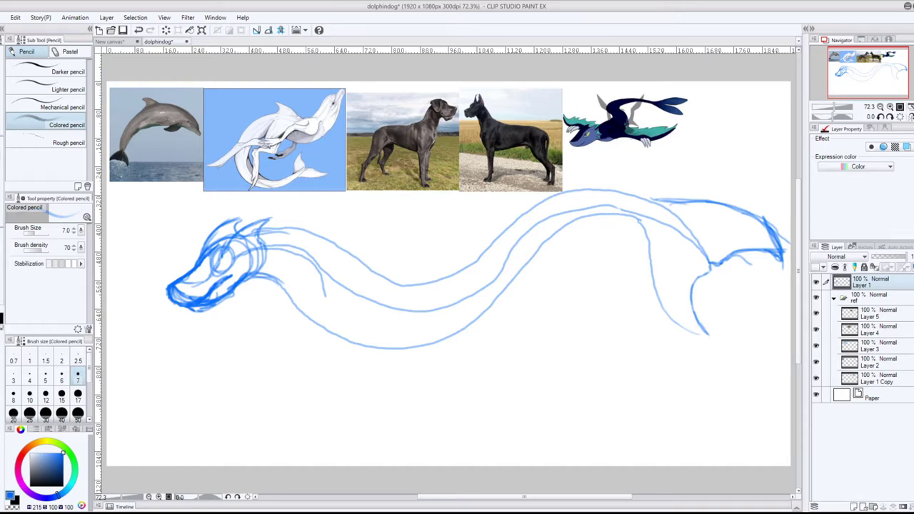
mouse_move(253, 271)
mouse_down()
mouse_move(293, 276)
mouse_move(361, 331)
mouse_up()
Step: Lasso the sketched head, enlarge it slightly, and clear the selection
key(m)
mouse_move(170, 328)
mouse_down()
mouse_move(236, 302)
mouse_move(159, 299)
mouse_up()
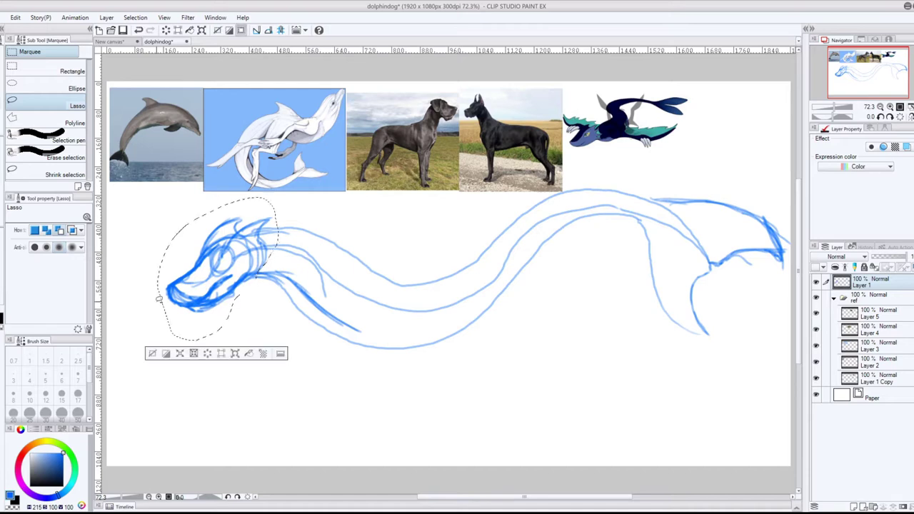
key(ctrl+t)
drag(279, 340, 301, 367)
key(Return)
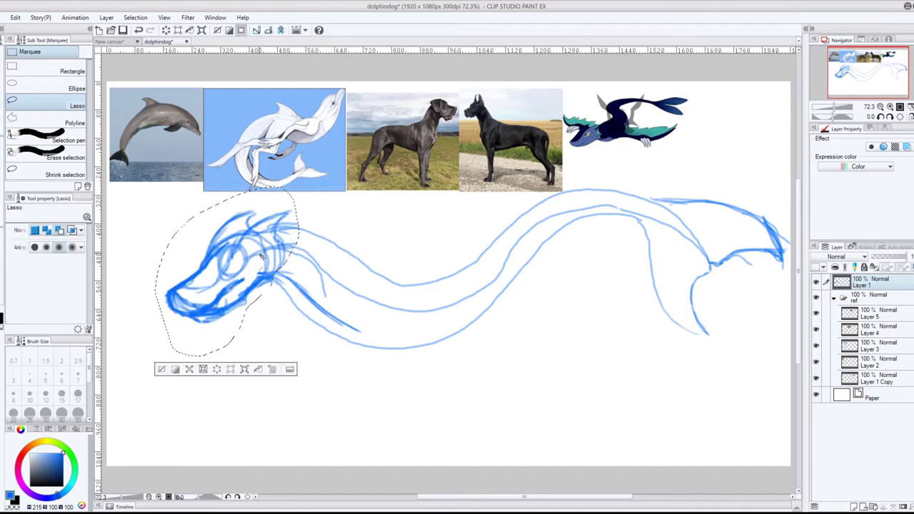
key(ctrl+d)
key(p)
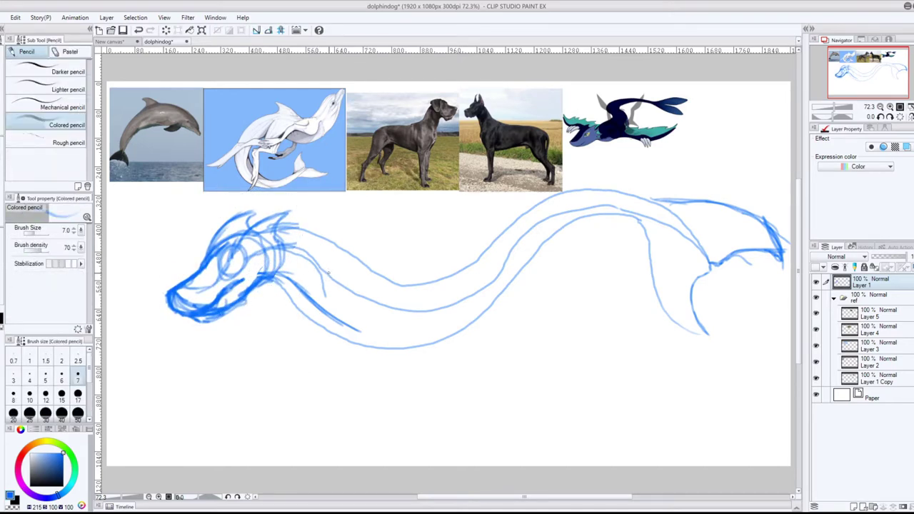
Step: Reinforce the neck and chest contours, add shoulder lines, and block in two front legs below the chest
drag(277, 277, 347, 343)
drag(267, 281, 413, 350)
mouse_move(285, 223)
mouse_down()
mouse_move(352, 241)
mouse_move(397, 271)
mouse_up()
mouse_move(354, 258)
mouse_down()
mouse_move(425, 302)
mouse_move(413, 351)
mouse_up()
drag(325, 300, 422, 360)
drag(377, 306, 436, 358)
mouse_move(435, 357)
mouse_down()
mouse_move(427, 406)
mouse_move(490, 432)
mouse_up()
mouse_move(365, 342)
mouse_down()
mouse_move(325, 378)
mouse_move(333, 418)
mouse_move(370, 430)
mouse_up()
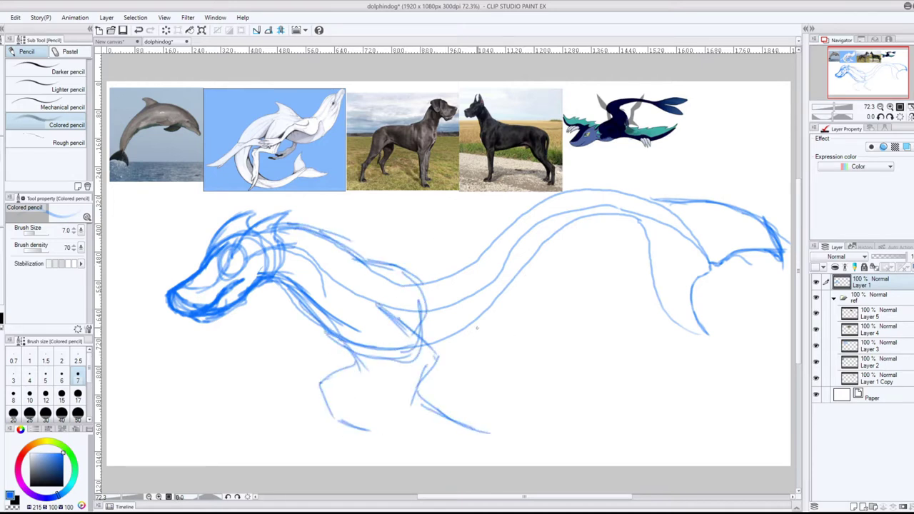
Step: Redraw the back and belly contours from the shoulder to the tail, adding a curved hip line
drag(403, 274, 503, 247)
mouse_move(400, 357)
mouse_down()
mouse_move(460, 339)
mouse_move(505, 280)
mouse_up()
drag(521, 246, 490, 323)
drag(471, 252, 509, 214)
drag(471, 252, 581, 187)
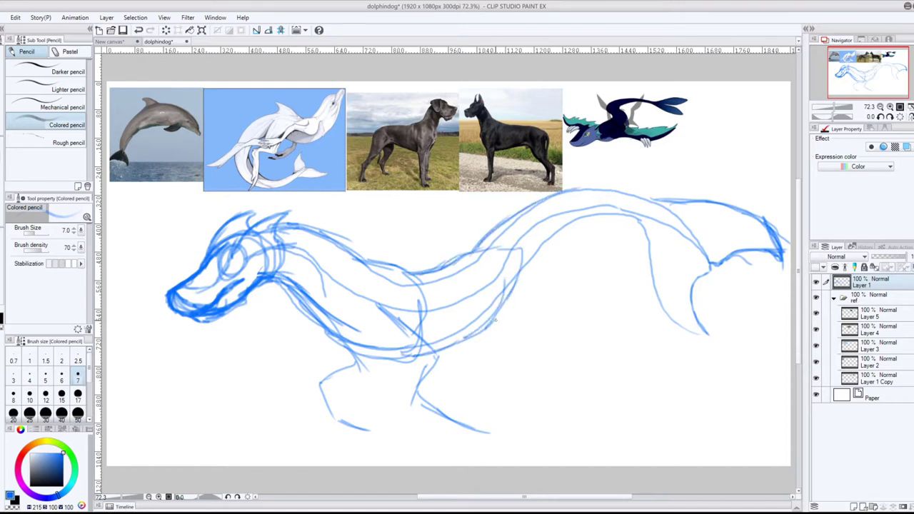
drag(494, 319, 647, 213)
drag(557, 244, 679, 226)
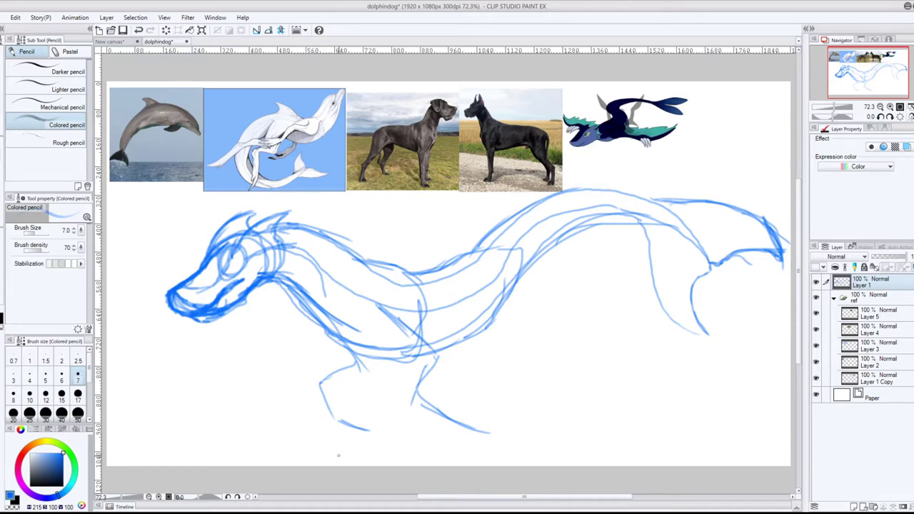
Step: Add spiky strands under the jaw and shade the upper snout and forehead up to the eye
mouse_move(237, 289)
mouse_down()
mouse_move(229, 322)
mouse_move(250, 344)
mouse_up()
drag(235, 287, 264, 337)
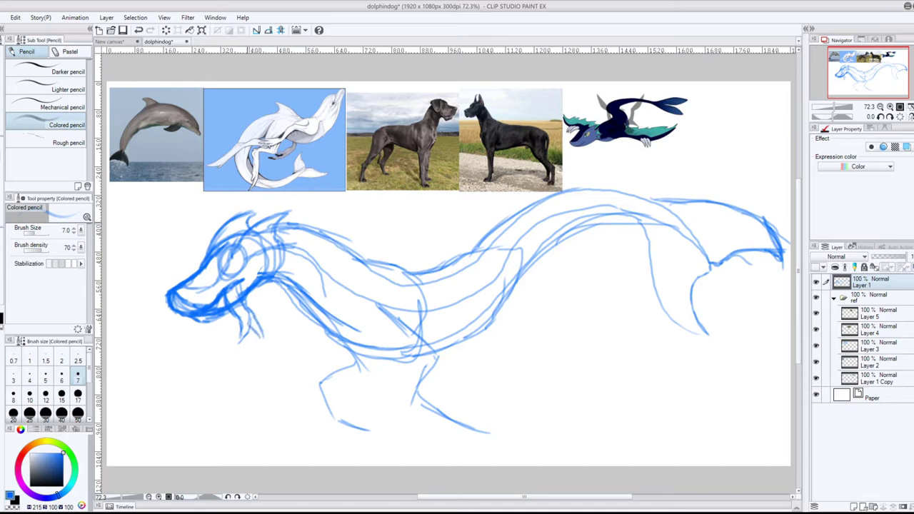
mouse_move(176, 294)
mouse_down()
mouse_move(222, 254)
mouse_move(179, 292)
mouse_up()
mouse_move(241, 234)
mouse_down()
mouse_move(178, 296)
mouse_move(214, 262)
mouse_up()
drag(213, 254, 218, 272)
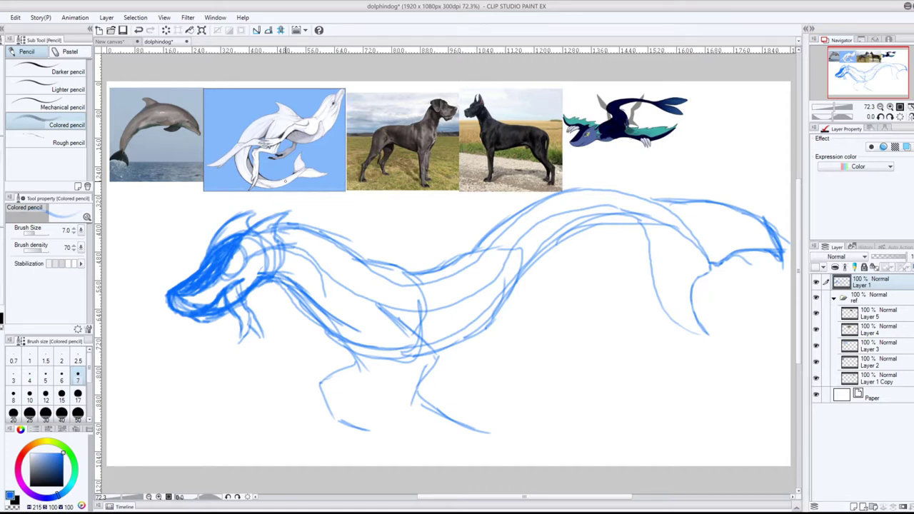
Step: Sketch a hind leg stretched backward beneath the tail base, with long clawed toes reaching up toward the tail
drag(478, 302, 528, 296)
mouse_move(503, 257)
mouse_down()
mouse_move(534, 297)
mouse_move(581, 271)
mouse_up()
drag(599, 240, 571, 273)
mouse_move(502, 264)
mouse_down()
mouse_move(523, 272)
mouse_move(575, 243)
mouse_move(569, 259)
mouse_up()
mouse_move(598, 223)
mouse_down()
mouse_move(562, 257)
mouse_move(576, 270)
mouse_move(589, 246)
mouse_move(583, 259)
mouse_up()
mouse_move(604, 202)
mouse_down()
mouse_move(603, 226)
mouse_move(575, 241)
mouse_move(596, 209)
mouse_move(570, 248)
mouse_move(582, 223)
mouse_up()
mouse_move(566, 273)
mouse_down()
mouse_move(590, 267)
mouse_move(607, 227)
mouse_up()
drag(556, 256, 522, 273)
drag(534, 261, 493, 275)
mouse_move(566, 274)
mouse_down()
mouse_move(514, 308)
mouse_move(472, 312)
mouse_up()
drag(514, 308, 473, 315)
mouse_move(540, 290)
mouse_down()
mouse_move(494, 319)
mouse_move(525, 302)
mouse_move(500, 282)
mouse_move(539, 268)
mouse_move(492, 276)
mouse_up()
Step: Erase the body contour lines overlapping the hind leg with an enlarged eraser
key(e)
key(])
drag(552, 276, 539, 285)
mouse_move(601, 226)
mouse_down()
mouse_move(599, 237)
mouse_move(590, 234)
mouse_up()
mouse_move(583, 231)
mouse_down()
mouse_move(594, 256)
mouse_move(575, 244)
mouse_move(592, 235)
mouse_up()
Step: Draw toes on the nearer front foot and a large pointed fin trailing behind that leg
key(p)
mouse_move(417, 394)
mouse_down()
mouse_move(413, 437)
mouse_move(430, 431)
mouse_move(436, 410)
mouse_move(405, 425)
mouse_move(413, 440)
mouse_up()
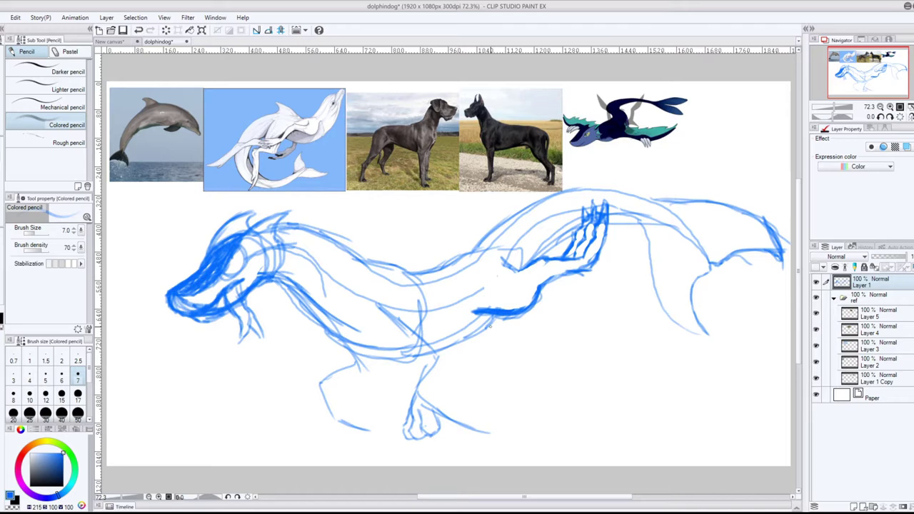
mouse_move(420, 400)
mouse_down()
mouse_move(433, 417)
mouse_move(493, 433)
mouse_move(479, 359)
mouse_move(442, 297)
mouse_move(468, 348)
mouse_up()
mouse_move(500, 286)
mouse_down()
mouse_move(467, 342)
mouse_move(479, 364)
mouse_move(475, 309)
mouse_up()
drag(467, 335, 477, 372)
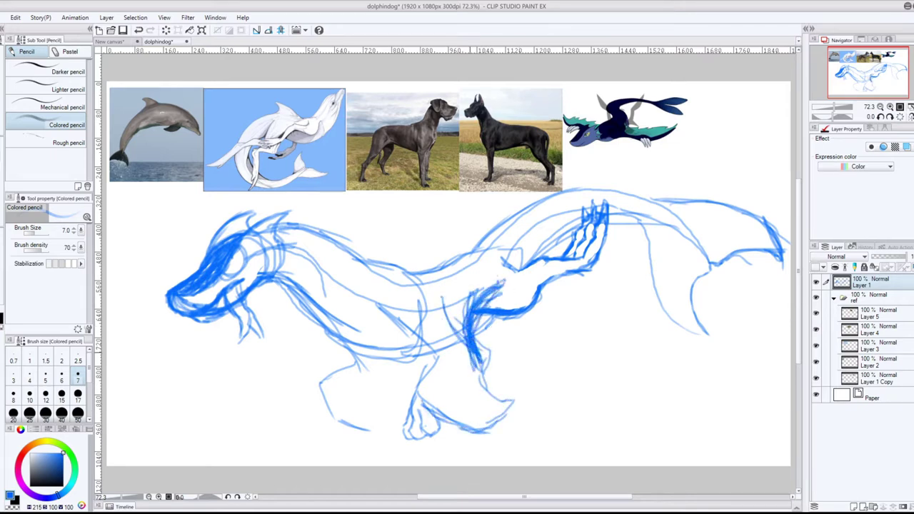
drag(429, 303, 515, 429)
mouse_move(423, 394)
mouse_down()
mouse_move(471, 436)
mouse_move(523, 447)
mouse_move(508, 421)
mouse_move(436, 416)
mouse_up()
drag(407, 398, 413, 414)
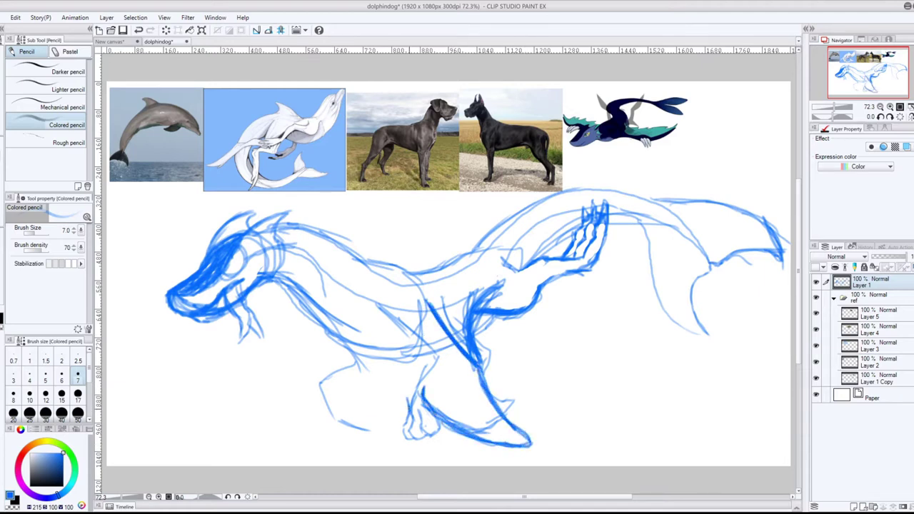
Step: Darken the nearer front leg's outline and draw the far front leg with toes and its own trailing fin
drag(433, 357, 409, 397)
drag(383, 300, 443, 365)
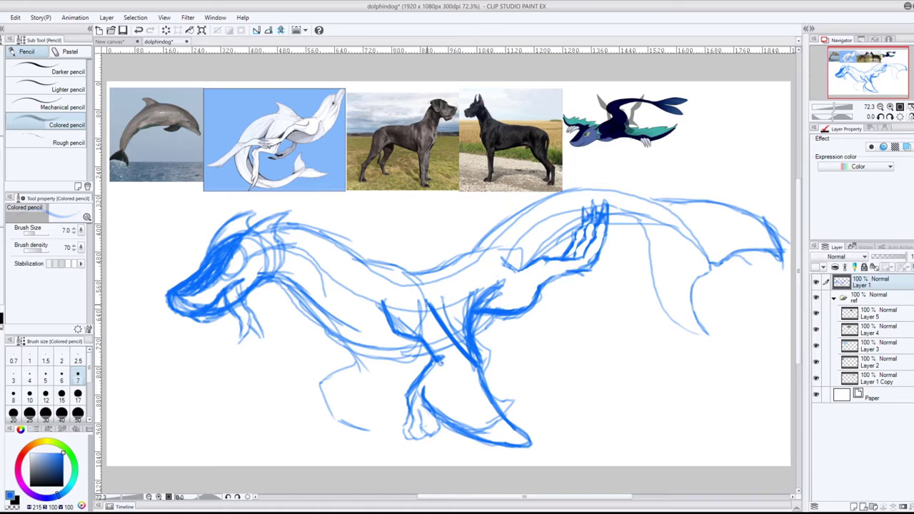
mouse_move(320, 383)
mouse_down()
mouse_move(308, 400)
mouse_move(320, 414)
mouse_move(302, 405)
mouse_move(306, 418)
mouse_move(353, 366)
mouse_move(339, 348)
mouse_move(336, 359)
mouse_up()
mouse_move(332, 405)
mouse_down()
mouse_move(344, 426)
mouse_move(390, 431)
mouse_move(377, 345)
mouse_move(371, 423)
mouse_up()
drag(373, 413, 392, 432)
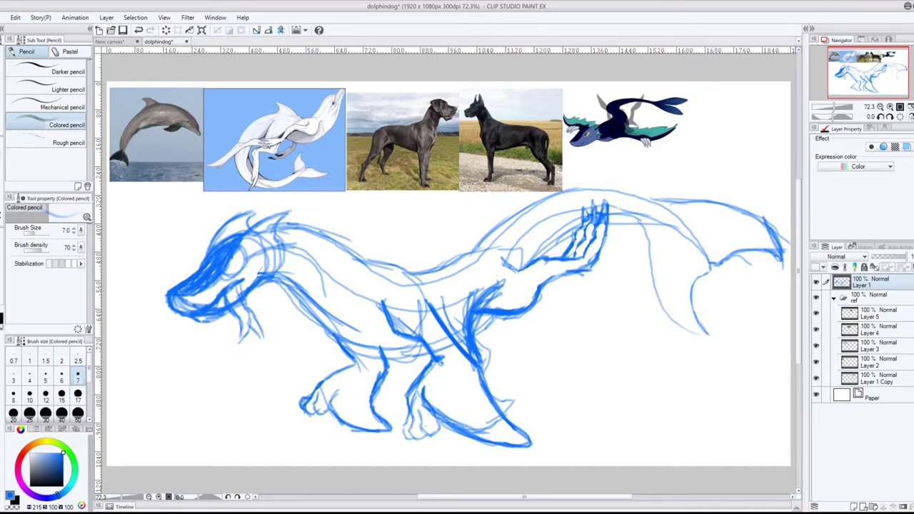
Step: Erase the stretched hind leg and the trailing fins behind both front legs
key(e)
mouse_move(607, 204)
mouse_down()
mouse_move(578, 214)
mouse_move(564, 250)
mouse_move(572, 275)
mouse_move(522, 293)
mouse_move(564, 246)
mouse_up()
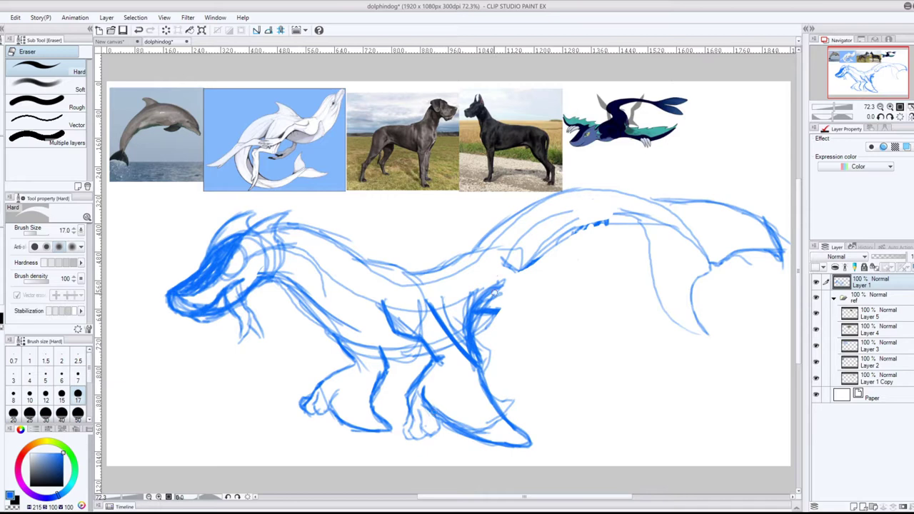
mouse_move(494, 293)
mouse_down()
mouse_move(486, 382)
mouse_move(451, 427)
mouse_move(517, 442)
mouse_move(503, 407)
mouse_move(346, 425)
mouse_move(389, 428)
mouse_up()
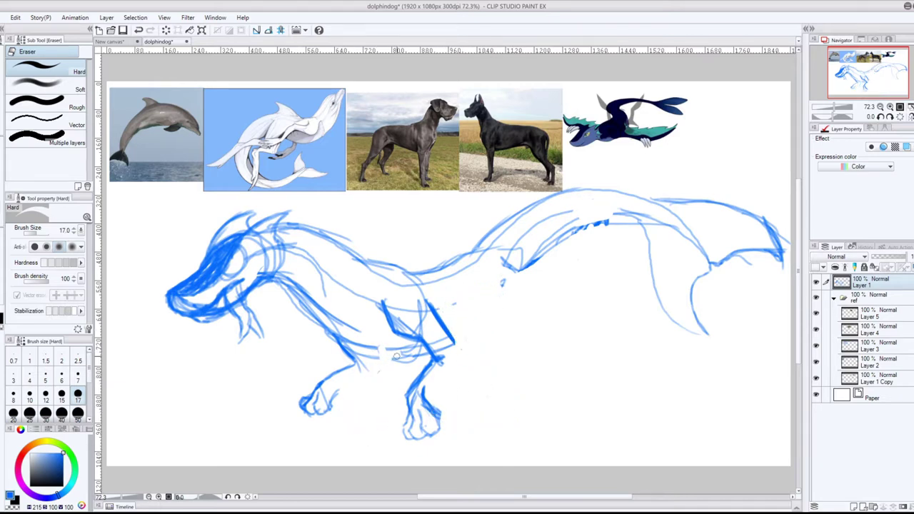
Step: Redraw the belly line toward the tail and the rear contour of the nearer front leg
key(p)
key(p)
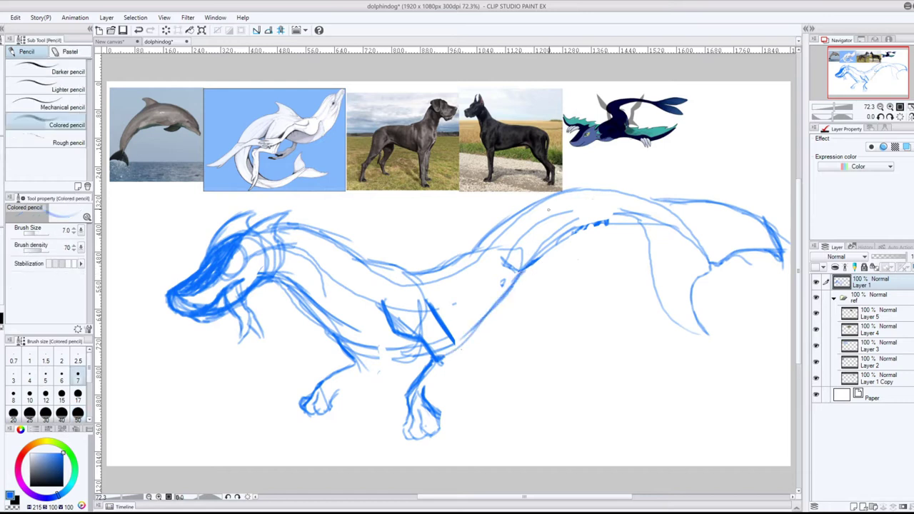
drag(459, 358, 423, 408)
drag(461, 339, 432, 386)
drag(484, 289, 456, 359)
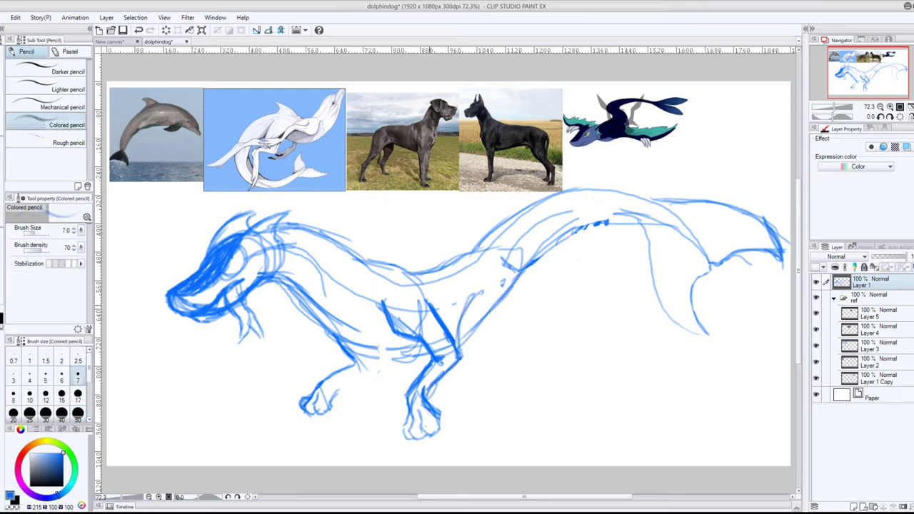
Step: Rework both front legs with thicker outlines and defined paws, erasing the old lines inside the nearer leg
mouse_move(456, 301)
mouse_down()
mouse_move(437, 341)
mouse_move(430, 411)
mouse_move(400, 424)
mouse_move(398, 439)
mouse_move(404, 394)
mouse_up()
mouse_move(318, 386)
mouse_down()
mouse_move(297, 404)
mouse_move(348, 393)
mouse_move(390, 360)
mouse_move(404, 404)
mouse_up()
drag(424, 350, 405, 388)
drag(397, 343, 422, 357)
drag(385, 320, 410, 339)
mouse_move(385, 314)
mouse_down()
mouse_move(391, 337)
mouse_move(402, 330)
mouse_move(437, 358)
mouse_move(414, 390)
mouse_move(433, 388)
mouse_up()
key(e)
key(p)
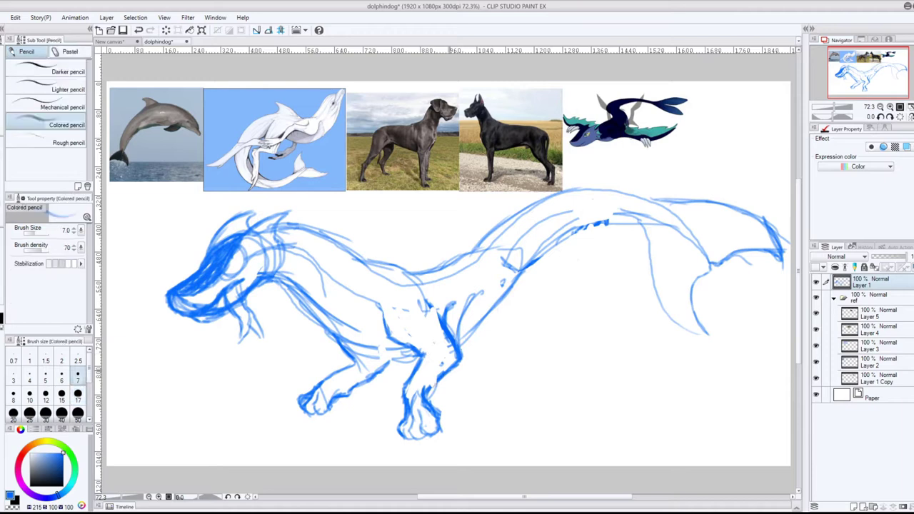
Step: Strengthen the nearer front leg's rear edge and erase the stray lines around its lower leg and paw
drag(457, 360, 426, 392)
mouse_move(448, 304)
mouse_down()
mouse_move(460, 350)
mouse_move(403, 324)
mouse_move(441, 338)
mouse_move(435, 373)
mouse_up()
key(e)
mouse_move(422, 390)
mouse_down()
mouse_move(412, 399)
mouse_move(425, 411)
mouse_up()
drag(432, 397, 441, 431)
drag(456, 371, 431, 392)
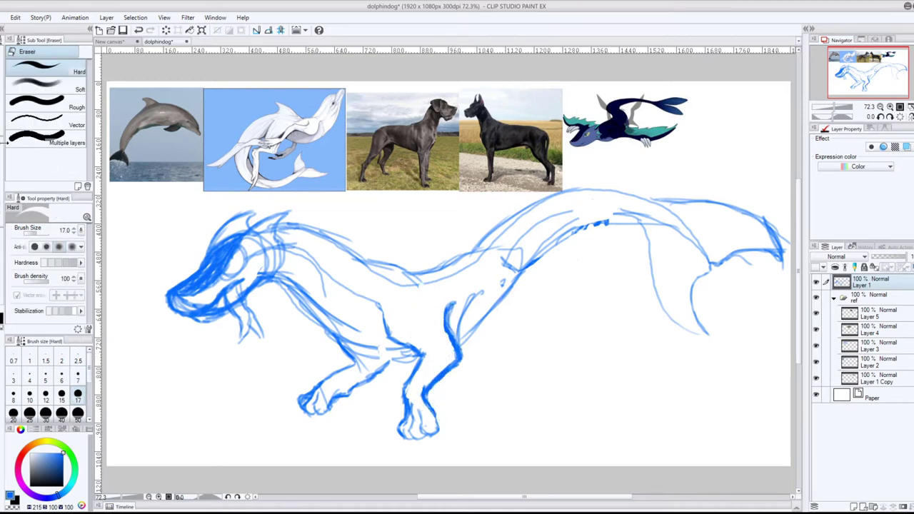
Step: Join the far front leg to the chest with darker strokes along its upper and rear edges
key(p)
mouse_move(349, 351)
mouse_down()
mouse_move(404, 355)
mouse_move(360, 358)
mouse_up()
mouse_move(393, 361)
mouse_down()
mouse_move(354, 393)
mouse_move(368, 382)
mouse_up()
mouse_move(411, 358)
mouse_down()
mouse_move(370, 383)
mouse_move(386, 362)
mouse_up()
Step: Draw a pointed hind flipper extending backward from the belly beneath the tail, and a dorsal fin on the back
mouse_move(455, 340)
mouse_down()
mouse_move(498, 289)
mouse_move(556, 284)
mouse_up()
mouse_move(525, 293)
mouse_down()
mouse_move(590, 264)
mouse_move(531, 265)
mouse_up()
mouse_move(594, 247)
mouse_down()
mouse_move(514, 264)
mouse_move(561, 261)
mouse_move(543, 266)
mouse_up()
drag(576, 278, 471, 307)
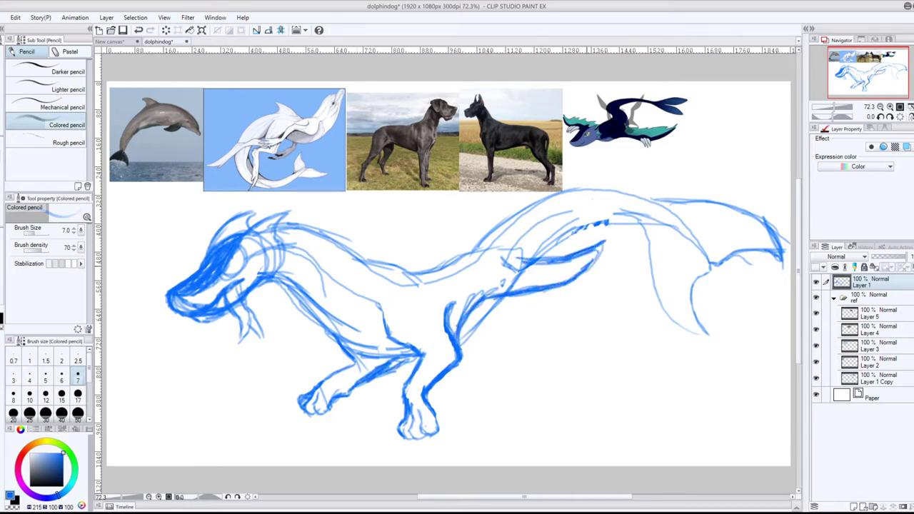
mouse_move(601, 242)
mouse_down()
mouse_move(577, 277)
mouse_move(590, 256)
mouse_up()
mouse_move(446, 272)
mouse_down()
mouse_move(476, 211)
mouse_move(482, 244)
mouse_up()
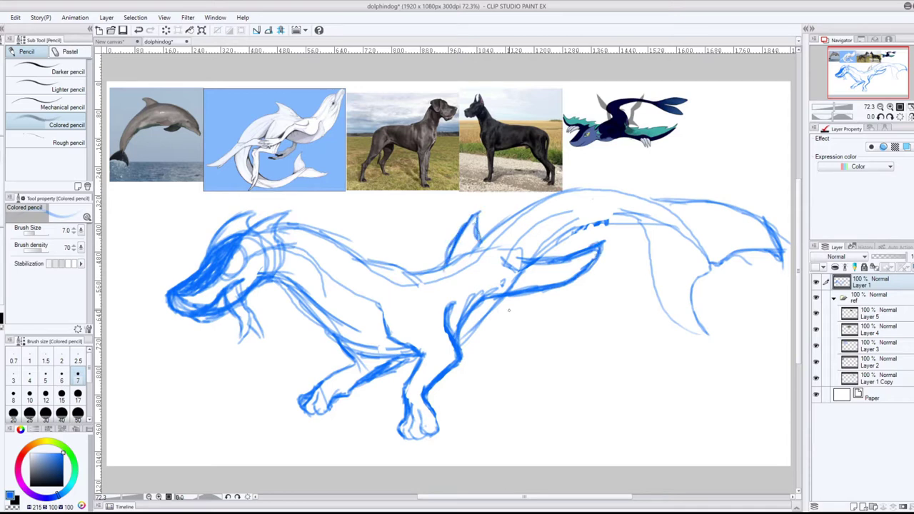
Step: Create a new layer and circle the base of the hind flipper in bright green
click(854, 507)
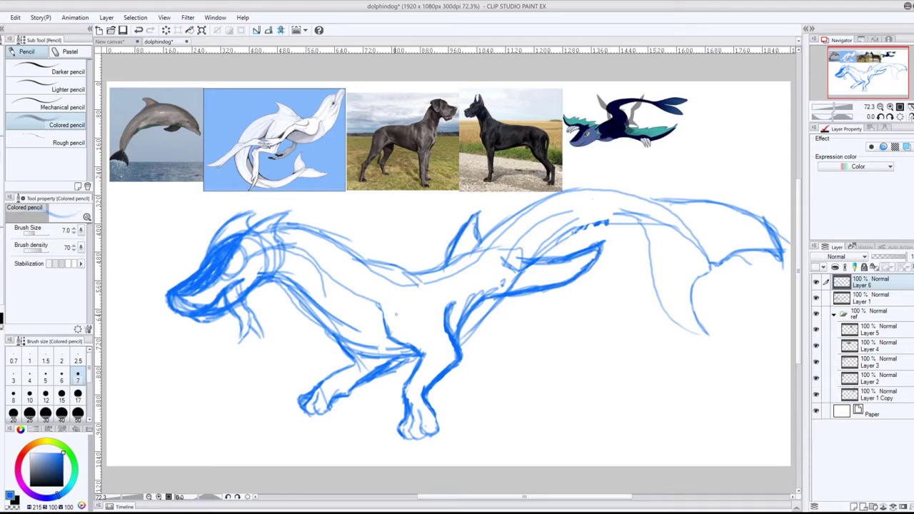
click(71, 456)
mouse_move(502, 263)
mouse_down()
mouse_move(488, 280)
mouse_move(529, 278)
mouse_move(513, 308)
mouse_up()
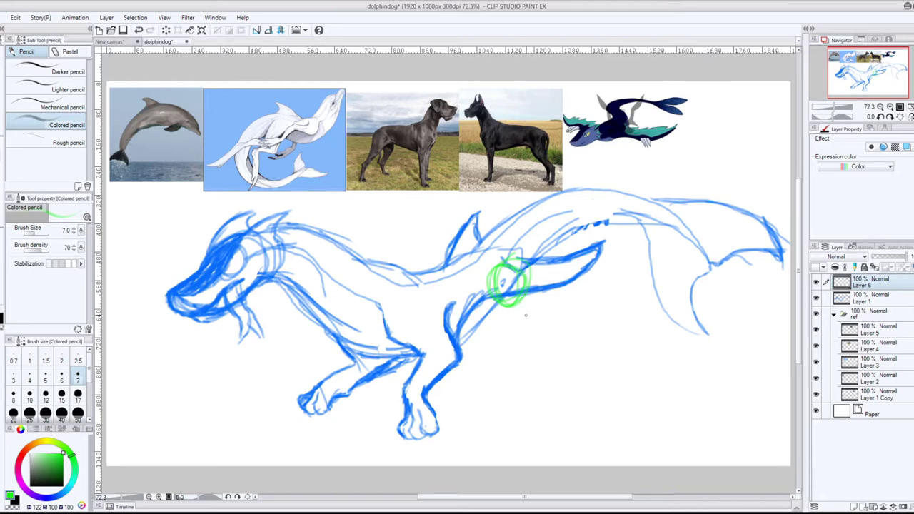
Step: Delete the two tall black dog reference photos, Layers 4 and 5, from the ref folder
click(870, 345)
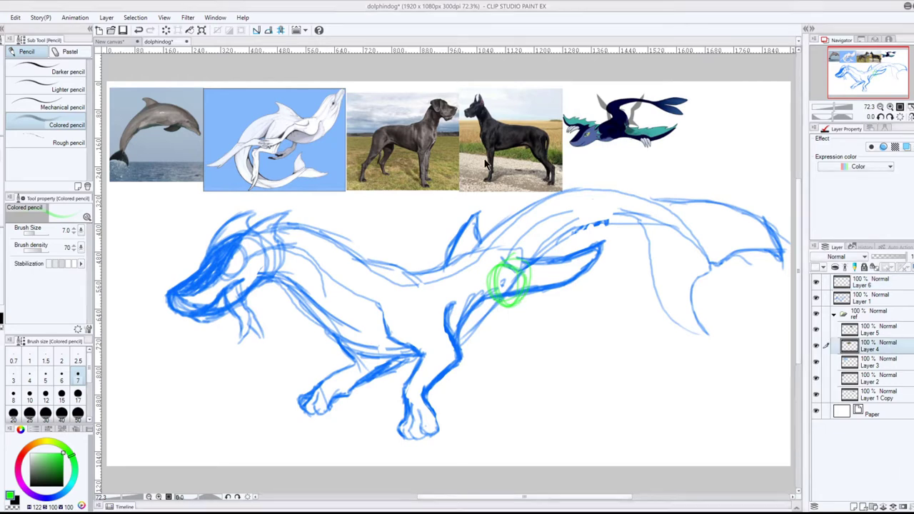
click(912, 506)
click(912, 507)
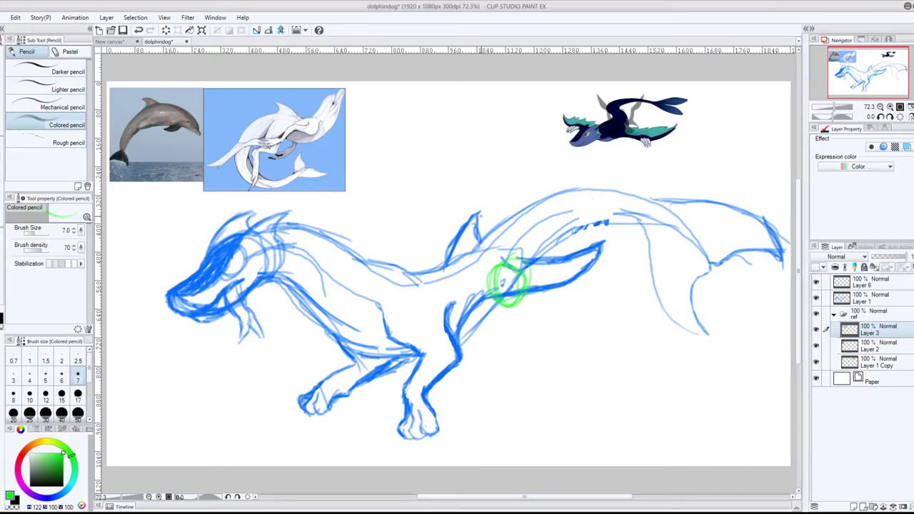
Step: Paste the black-and-tan dachshund picture, shrink it, and place it beside the white dolphin drawing
key(ctrl+v)
drag(533, 350, 238, 184)
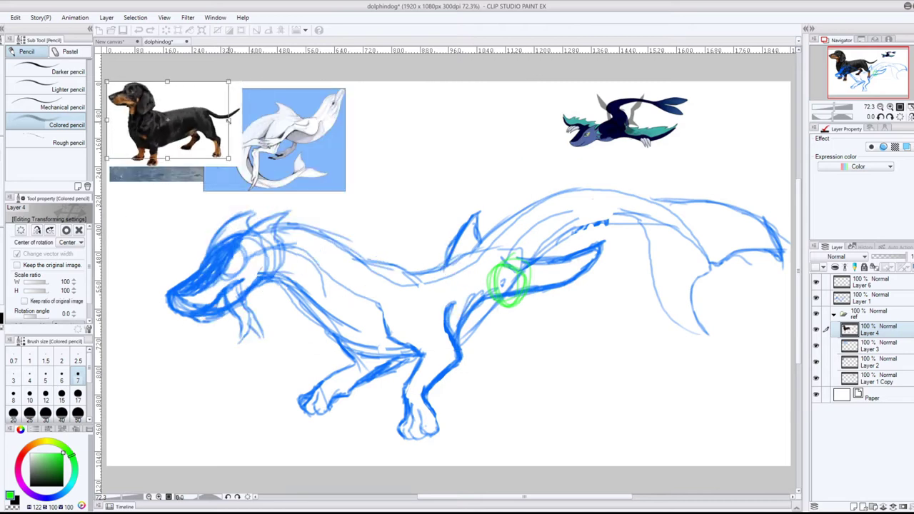
drag(176, 124, 414, 122)
key(Return)
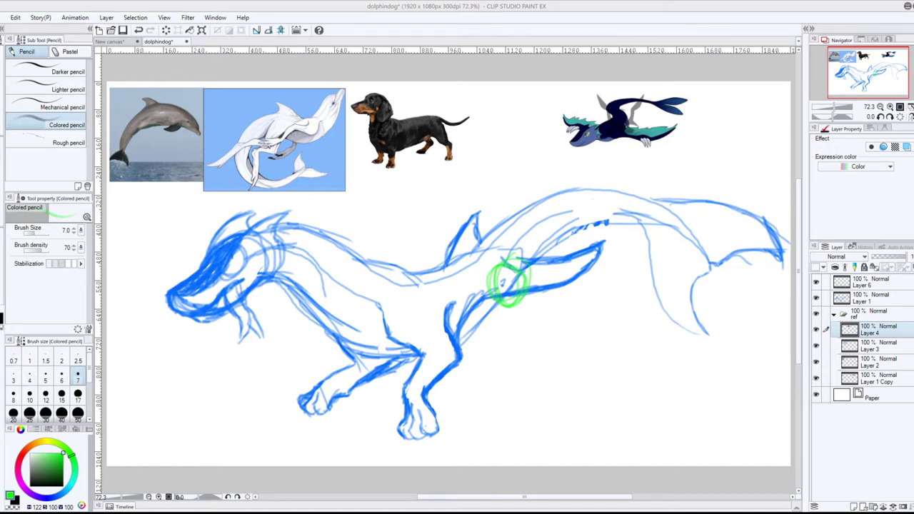
Step: Paste the photo of two dachshunds, scale it to 41%, and place it beside the single dachshund picture
click(388, 5)
key(ctrl+v)
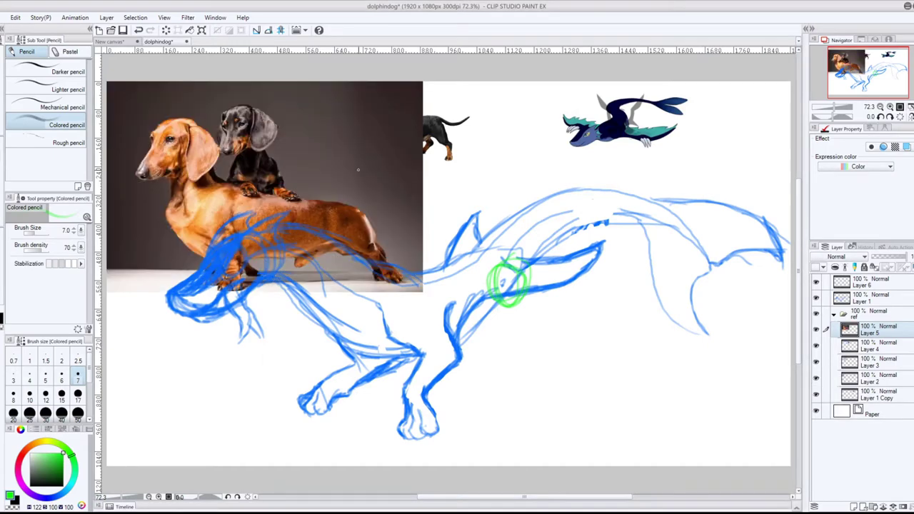
key(ctrl+t)
drag(424, 293, 238, 144)
drag(172, 125, 525, 133)
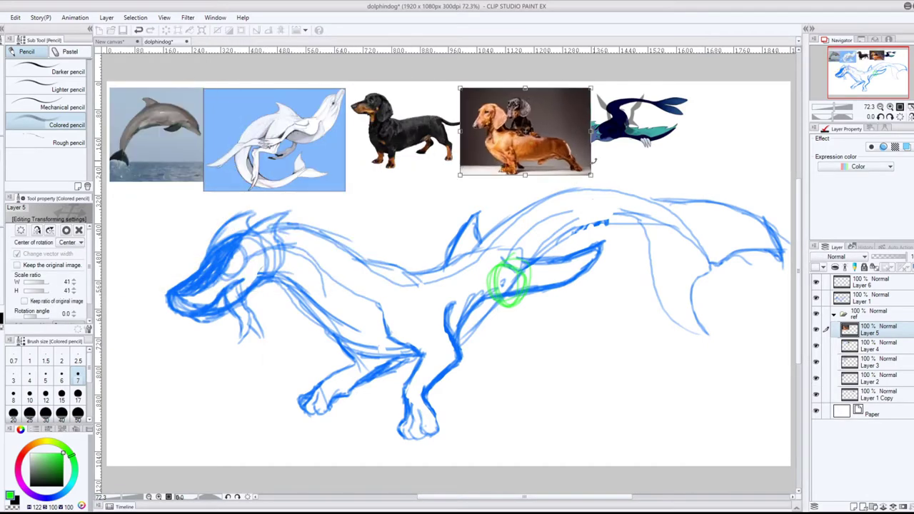
key(Return)
Step: Move the blue sea creature reference on Layer 1 Copy farther right, clear of the two-dachshund photo
click(880, 395)
key(k)
drag(631, 111, 680, 116)
scroll(259, 212, down, 2)
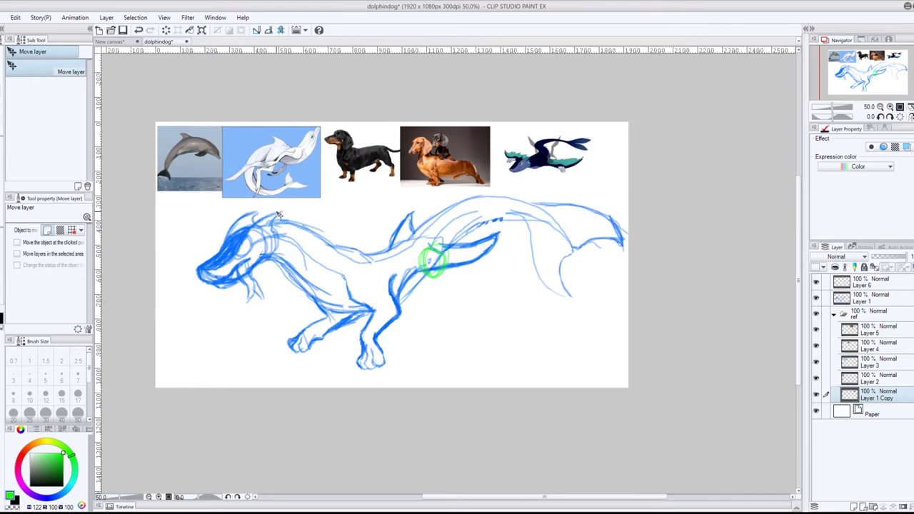
Step: Sketch a green pencil guide over the hindquarters for the hind leg's bent thigh, lower leg and extended paw
drag(223, 233, 238, 199)
scroll(239, 199, up, 1)
key(p)
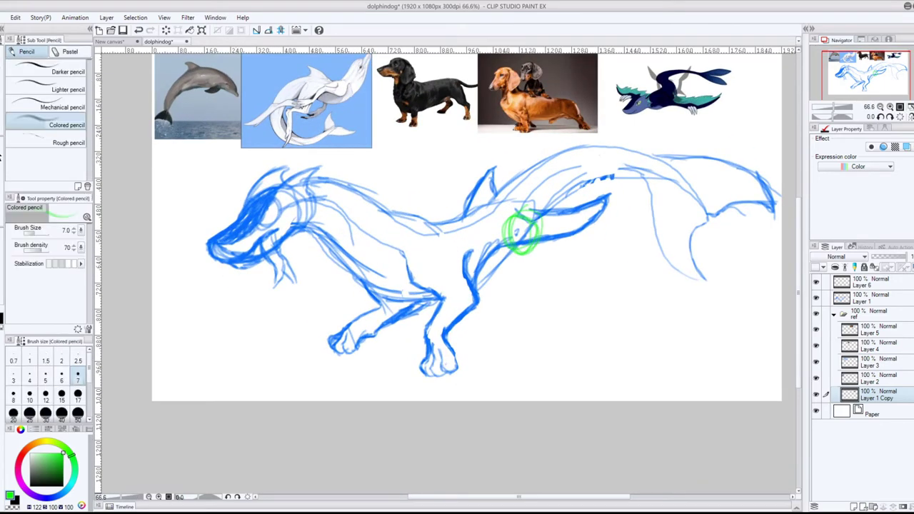
mouse_move(558, 229)
mouse_down()
mouse_move(528, 212)
mouse_move(518, 254)
mouse_move(546, 217)
mouse_up()
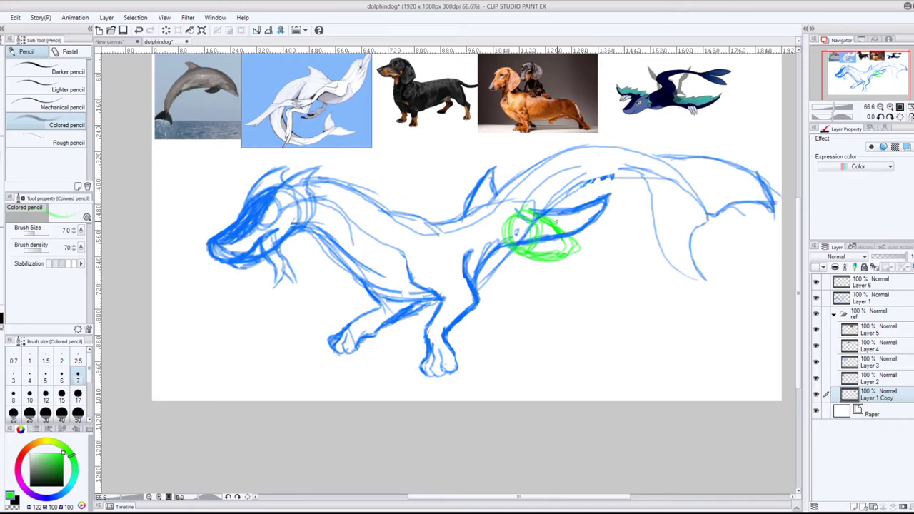
mouse_move(566, 230)
mouse_down()
mouse_move(622, 201)
mouse_move(566, 257)
mouse_up()
mouse_move(615, 216)
mouse_down()
mouse_move(623, 201)
mouse_move(610, 221)
mouse_up()
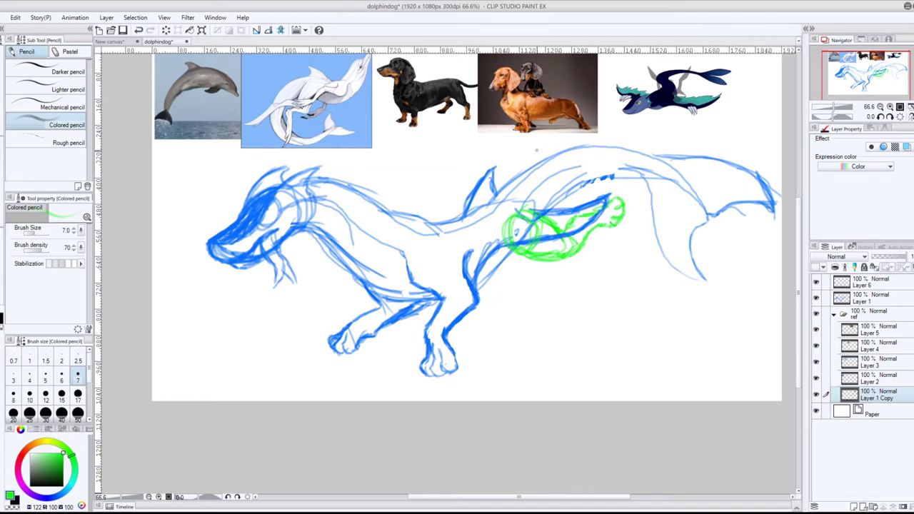
Step: Lasso the green hind-leg guide, copy it to its own layer above Layer 1, and erase the original from Layer 1 Copy
key(m)
mouse_move(512, 270)
mouse_down()
mouse_move(639, 208)
mouse_move(502, 282)
mouse_up()
key(ctrl+c)
key(ctrl+v)
drag(877, 394, 878, 302)
click(881, 413)
key(Delete)
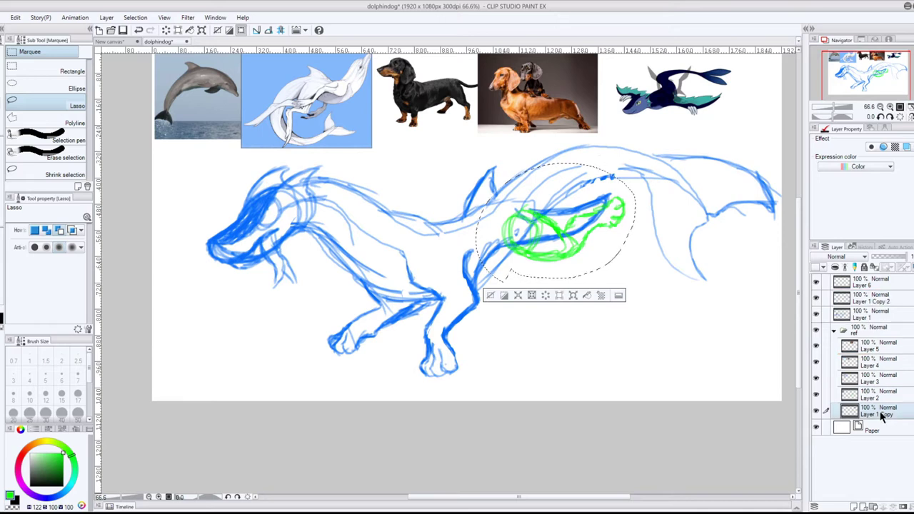
Step: Clear the selection and delete Layer 6
key(ctrl+d)
click(816, 284)
click(875, 289)
key(Delete)
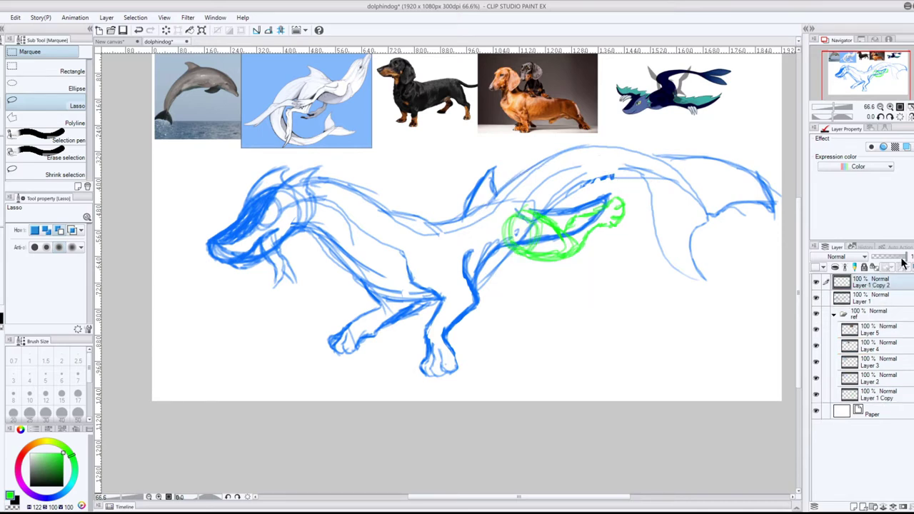
Step: Fade the green guide layer to 37% opacity, place it beneath Layer 1, and pick up the sketch's blue for the pencil on Layer 1
drag(902, 255, 884, 256)
drag(881, 285, 880, 307)
click(878, 287)
right_click(244, 225)
key(p)
key(p)
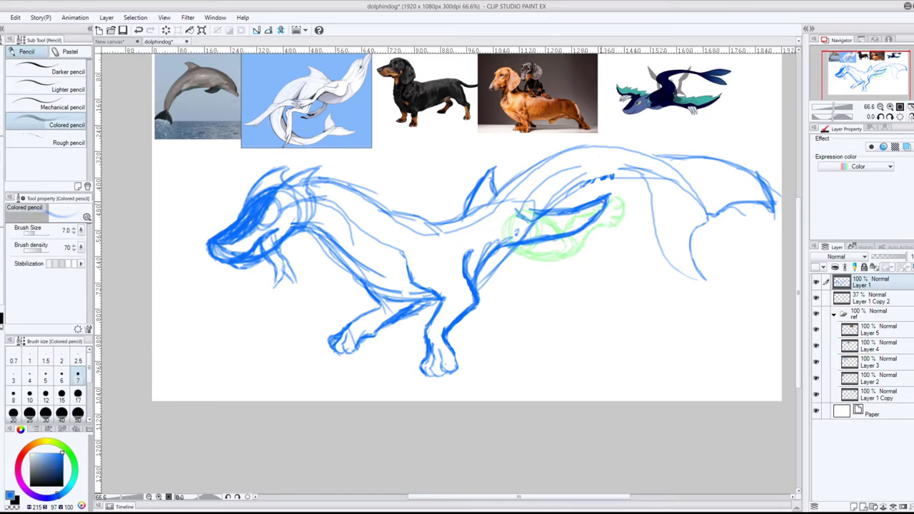
Step: Draw the hind leg in blue over the green guide, with the lower thigh, hock and toes, and clean up its stray lines
mouse_move(511, 247)
mouse_down()
mouse_move(575, 257)
mouse_move(596, 227)
mouse_up()
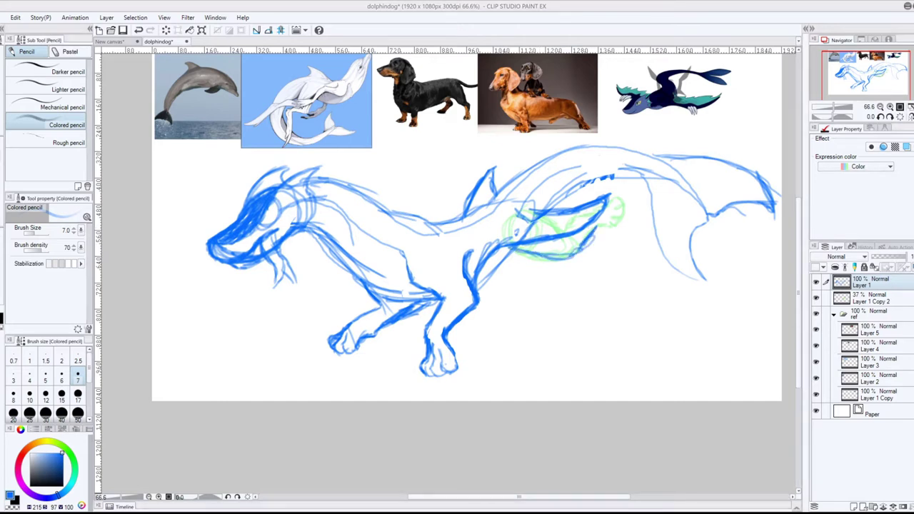
mouse_move(506, 246)
mouse_down()
mouse_move(573, 263)
mouse_move(624, 217)
mouse_move(616, 202)
mouse_move(607, 197)
mouse_move(577, 262)
mouse_up()
drag(577, 263, 529, 254)
drag(582, 255, 782, 252)
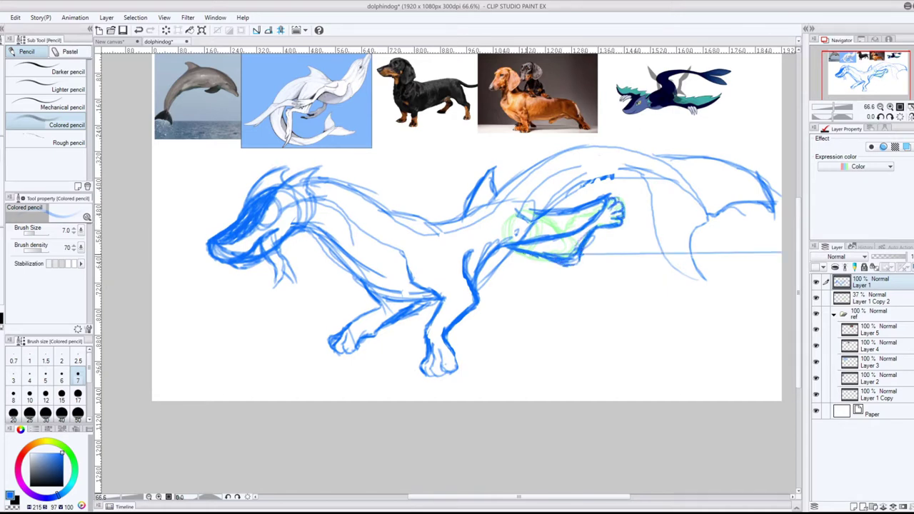
drag(525, 252, 579, 262)
mouse_move(590, 230)
mouse_down()
mouse_move(578, 247)
mouse_move(591, 255)
mouse_move(560, 266)
mouse_move(570, 268)
mouse_move(526, 259)
mouse_move(482, 282)
mouse_up()
click(2, 166)
click(2, 136)
drag(503, 261, 476, 286)
Step: Darken the underside of the neck and chest with heavier blue pencil strokes
drag(352, 260, 370, 289)
mouse_move(362, 268)
mouse_down()
mouse_move(383, 296)
mouse_move(401, 299)
mouse_up()
mouse_move(361, 271)
mouse_down()
mouse_move(384, 295)
mouse_move(402, 298)
mouse_up()
drag(344, 249, 367, 276)
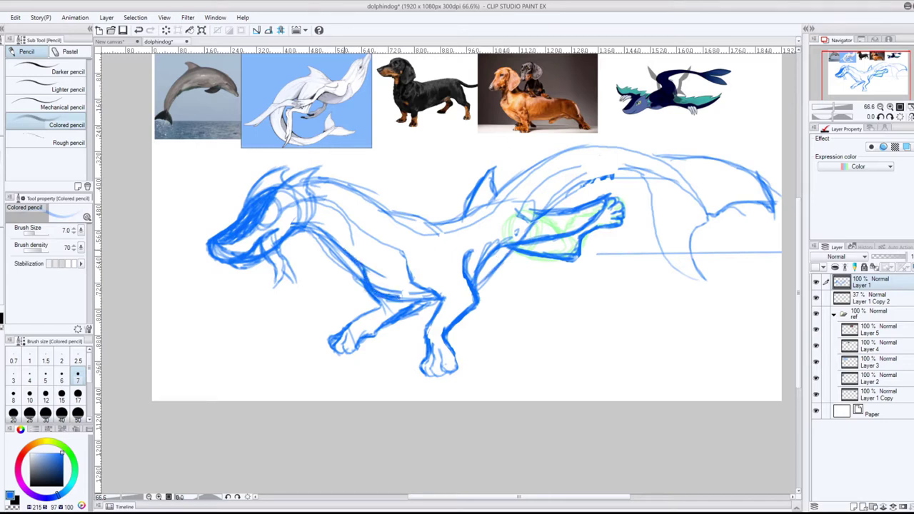
drag(294, 229, 363, 284)
Step: Reinforce the dorsal fin and the upper and lower curves of the tail base in blue
mouse_move(665, 155)
mouse_down()
mouse_move(546, 158)
mouse_move(500, 190)
mouse_up()
mouse_move(500, 161)
mouse_down()
mouse_move(507, 192)
mouse_move(501, 158)
mouse_up()
mouse_move(474, 190)
mouse_down()
mouse_move(502, 158)
mouse_move(507, 190)
mouse_up()
drag(623, 170, 540, 204)
drag(621, 172, 537, 209)
drag(631, 174, 577, 184)
Step: Delete the green guide layer, Layer 1 Copy 2, and shrink the blue creature sketch on Layer 1 to fit inside the canvas
click(879, 298)
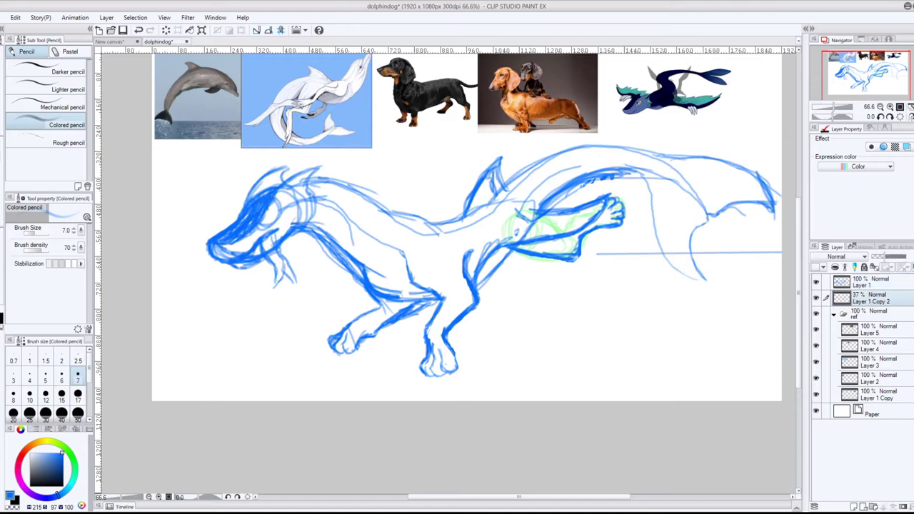
key(Delete)
click(872, 283)
key(ctrl+t)
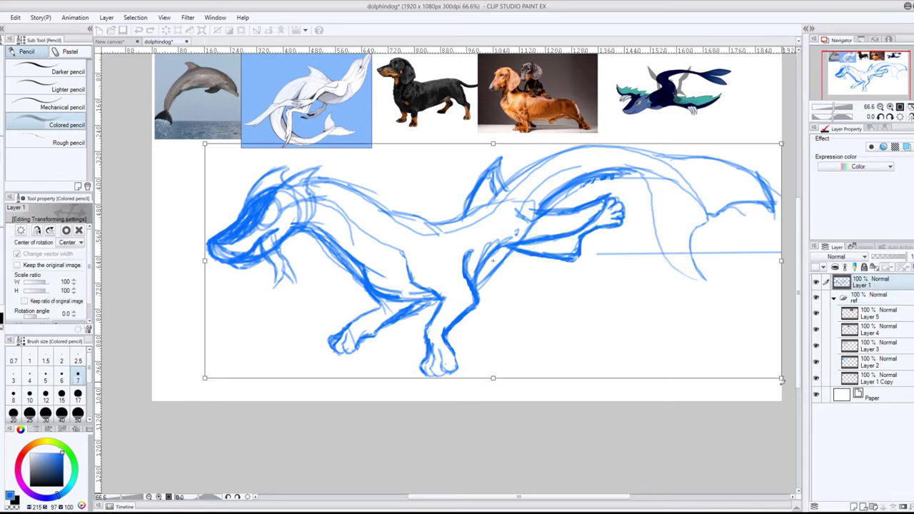
drag(782, 378, 688, 338)
mouse_move(673, 288)
mouse_down()
mouse_move(674, 308)
mouse_move(675, 299)
mouse_up()
key(Return)
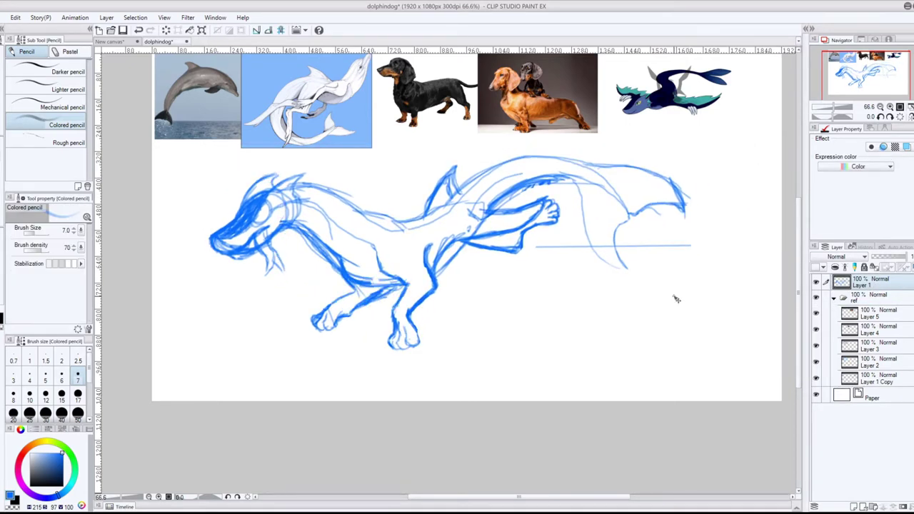
Step: Create a new layer above the sketch, fade Layer 1 to 41% opacity, and make the new layer active
key(ctrl+shift+n)
click(873, 299)
drag(899, 256, 885, 257)
click(879, 283)
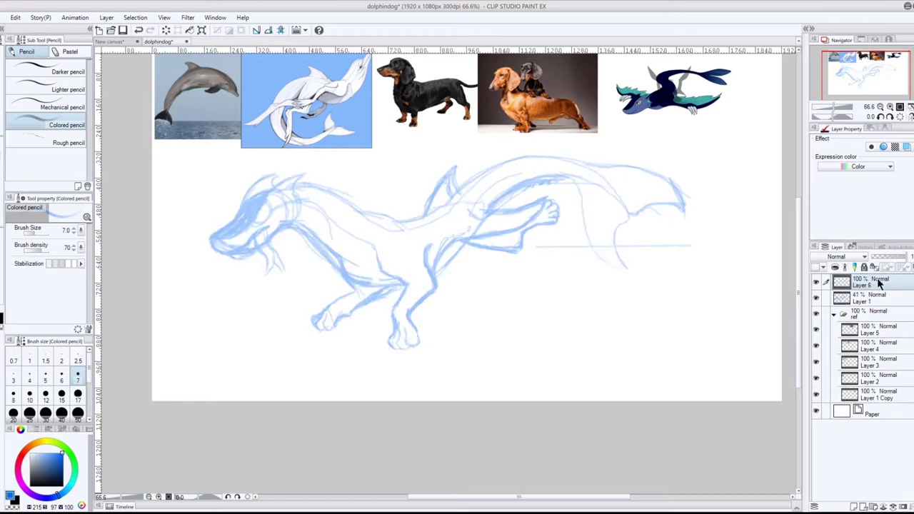
Step: Trace the snout, mouth, lower jaw, ears, throat and chest line in darker blue over the faded sketch
scroll(288, 209, up, 6)
scroll(286, 207, down, 7)
scroll(177, 187, up, 5)
scroll(177, 186, up, 2)
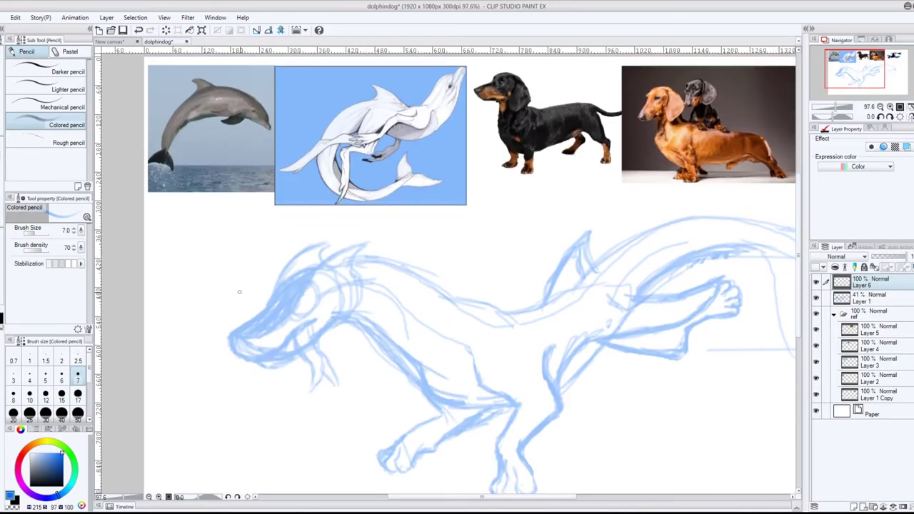
mouse_move(273, 290)
mouse_down()
mouse_move(232, 332)
mouse_move(239, 354)
mouse_move(255, 354)
mouse_move(244, 369)
mouse_move(275, 366)
mouse_move(290, 353)
mouse_up()
key(ctrl+z)
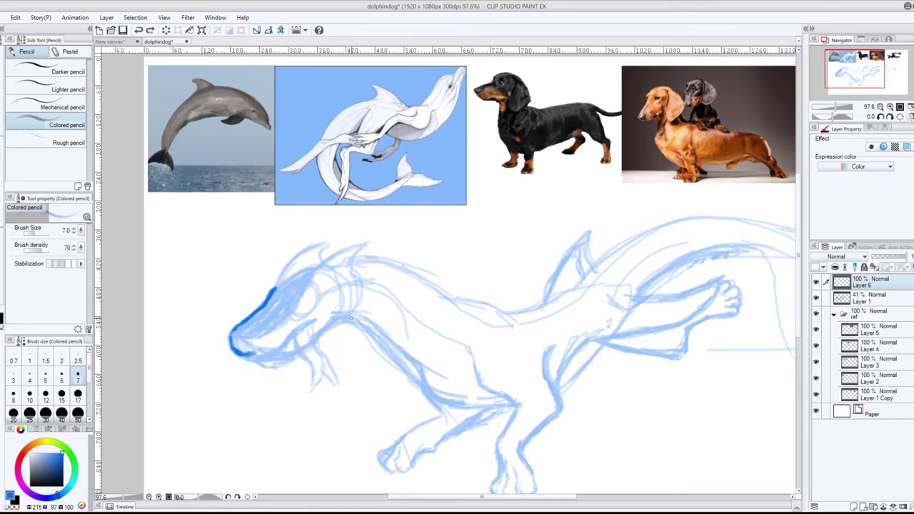
mouse_move(343, 321)
mouse_down()
mouse_move(323, 347)
mouse_move(357, 321)
mouse_move(408, 335)
mouse_up()
mouse_move(361, 327)
mouse_down()
mouse_move(397, 328)
mouse_move(391, 350)
mouse_move(454, 403)
mouse_move(509, 402)
mouse_up()
mouse_move(291, 356)
mouse_down()
mouse_move(262, 368)
mouse_move(244, 360)
mouse_move(264, 371)
mouse_move(244, 360)
mouse_move(280, 349)
mouse_move(317, 310)
mouse_up()
mouse_move(268, 294)
mouse_down()
mouse_move(322, 263)
mouse_move(296, 254)
mouse_move(316, 240)
mouse_move(320, 266)
mouse_move(368, 241)
mouse_move(358, 293)
mouse_up()
drag(353, 330, 374, 375)
drag(350, 267, 390, 265)
mouse_move(391, 260)
mouse_down()
mouse_move(386, 298)
mouse_move(402, 321)
mouse_up()
drag(381, 350, 387, 373)
drag(354, 306, 403, 334)
drag(355, 294, 390, 297)
drag(394, 259, 407, 338)
drag(404, 335, 386, 412)
mouse_move(386, 343)
mouse_down()
mouse_move(364, 414)
mouse_move(383, 413)
mouse_up()
drag(349, 310, 369, 368)
key(ctrl+z)
key(ctrl+z)
key(ctrl+z)
key(ctrl+z)
key(ctrl+z)
key(ctrl+z)
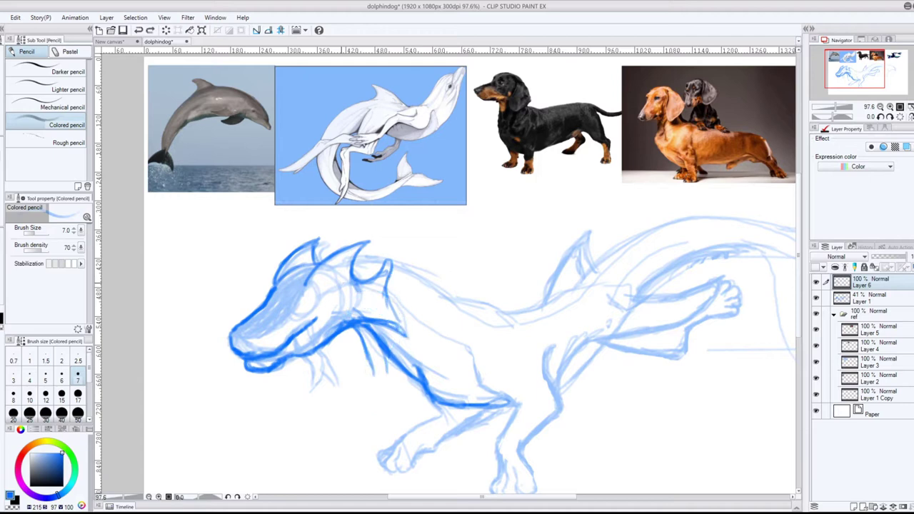
Step: Shade a dark patch along the forehead and the top of the snout with blue pencil strokes
mouse_move(300, 282)
mouse_down()
mouse_move(250, 333)
mouse_move(278, 334)
mouse_move(244, 327)
mouse_up()
drag(314, 265, 246, 325)
drag(309, 282, 303, 289)
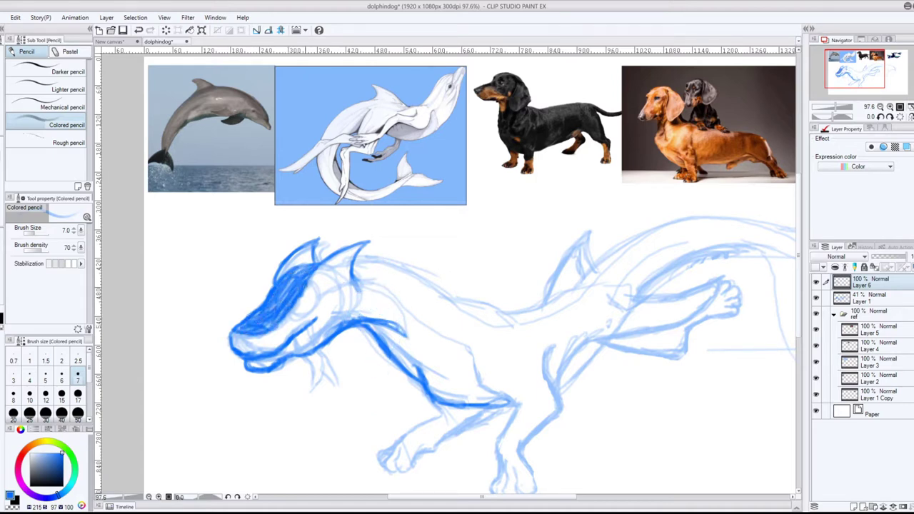
Step: Thicken the lower jaw line and clean up the mouth with the hard eraser at size 6
mouse_move(241, 360)
mouse_down()
mouse_move(274, 374)
mouse_move(294, 346)
mouse_up()
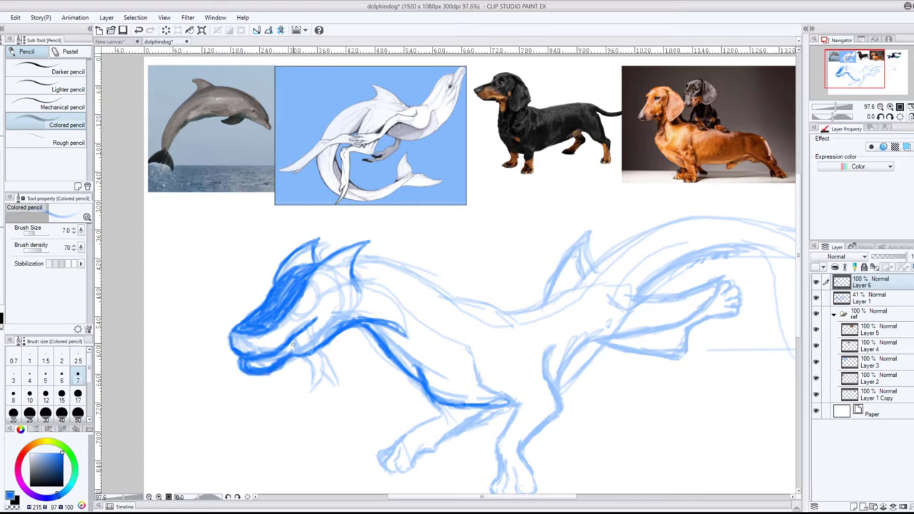
key(e)
key(bracketright)
key(bracketright)
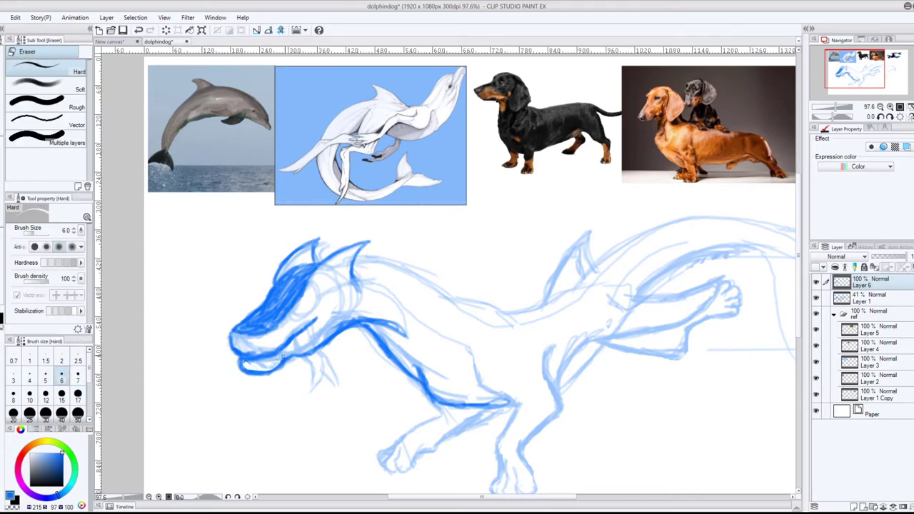
drag(240, 348, 262, 353)
Step: Trace the back, dorsal fin, top of the tail base and belly curve toward the hind leg with the colored pencil
key(p)
mouse_move(350, 258)
mouse_down()
mouse_move(525, 322)
mouse_move(560, 293)
mouse_move(584, 243)
mouse_move(612, 262)
mouse_move(651, 230)
mouse_move(717, 211)
mouse_up()
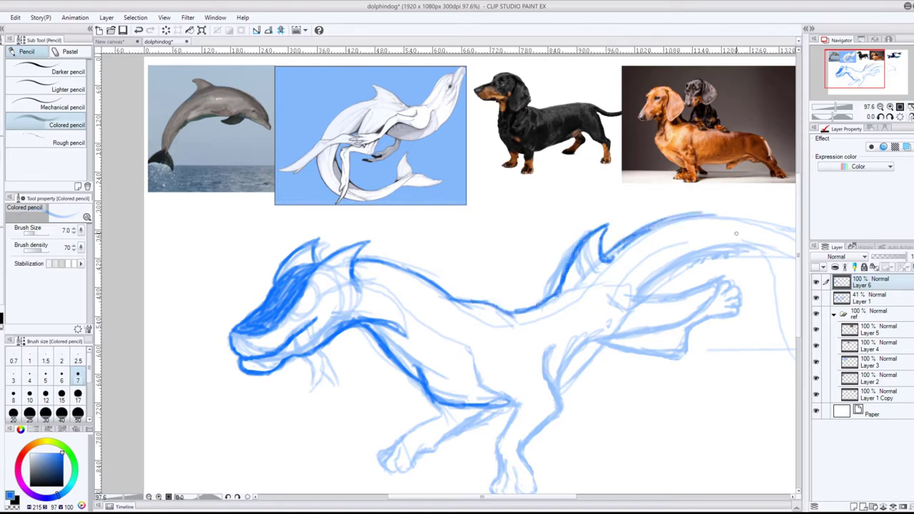
mouse_move(632, 331)
mouse_down()
mouse_move(556, 378)
mouse_move(560, 389)
mouse_up()
mouse_move(357, 284)
mouse_down()
mouse_move(397, 300)
mouse_move(426, 331)
mouse_up()
key(ctrl+z)
key(ctrl+z)
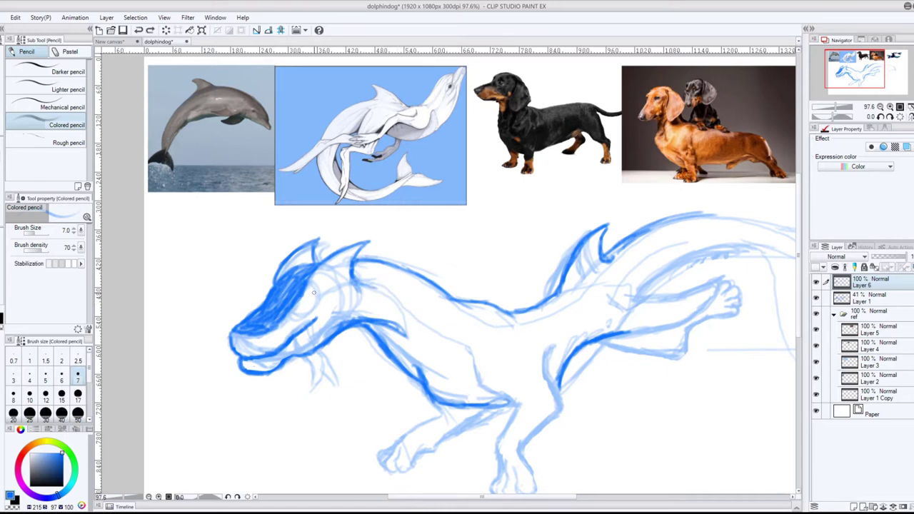
Step: Outline the marking running from behind the ear down the neck, with an oval patch at the throat
mouse_move(351, 275)
mouse_down()
mouse_move(397, 305)
mouse_move(354, 299)
mouse_move(404, 330)
mouse_move(423, 357)
mouse_up()
drag(389, 323, 418, 361)
drag(377, 309, 419, 357)
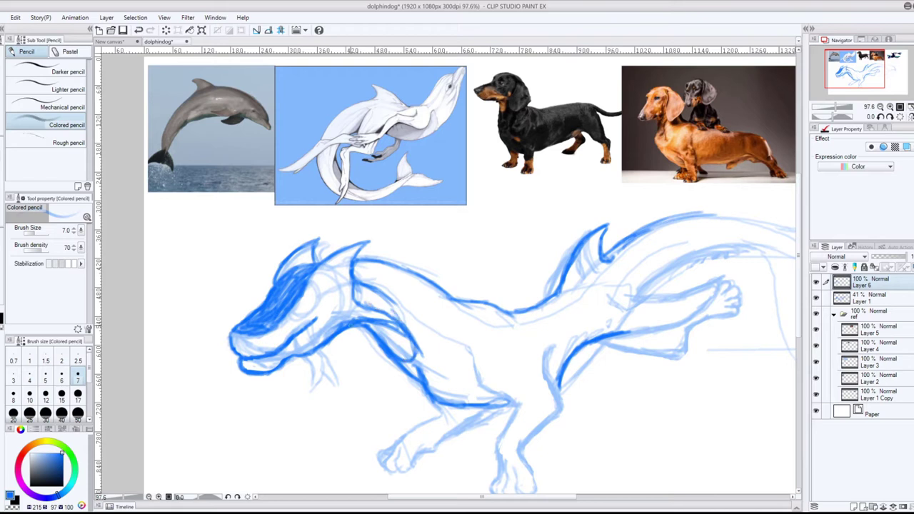
drag(363, 323, 396, 344)
drag(346, 286, 353, 307)
Step: Hatch in the dark marking across the neck, cheek, shoulder and chest
mouse_move(357, 263)
mouse_down()
mouse_move(368, 307)
mouse_move(407, 323)
mouse_move(432, 378)
mouse_up()
drag(407, 325, 450, 400)
drag(427, 370, 500, 406)
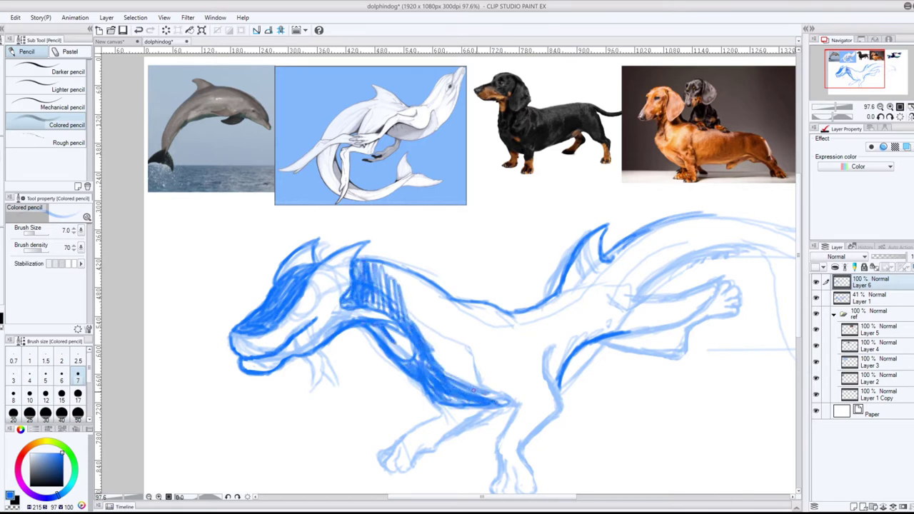
mouse_move(386, 279)
mouse_down()
mouse_move(475, 365)
mouse_move(473, 357)
mouse_move(491, 391)
mouse_up()
mouse_move(347, 289)
mouse_down()
mouse_move(319, 315)
mouse_move(348, 307)
mouse_move(323, 307)
mouse_move(328, 300)
mouse_up()
Step: Trace the near front leg's outline from the chest and elbow down to the paw
mouse_move(499, 394)
mouse_down()
mouse_move(534, 402)
mouse_move(493, 448)
mouse_up()
drag(559, 345, 547, 383)
drag(560, 371, 567, 413)
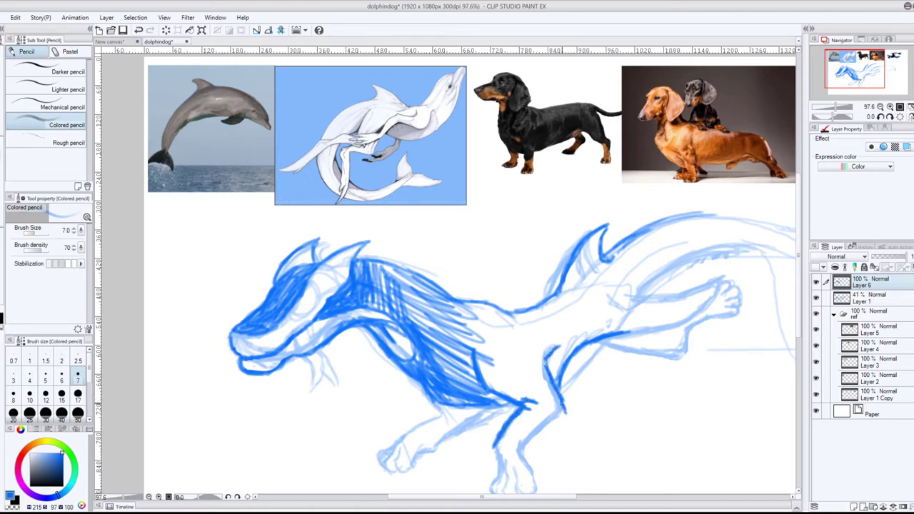
mouse_move(522, 447)
mouse_down()
mouse_move(565, 409)
mouse_move(533, 480)
mouse_up()
drag(500, 447, 487, 493)
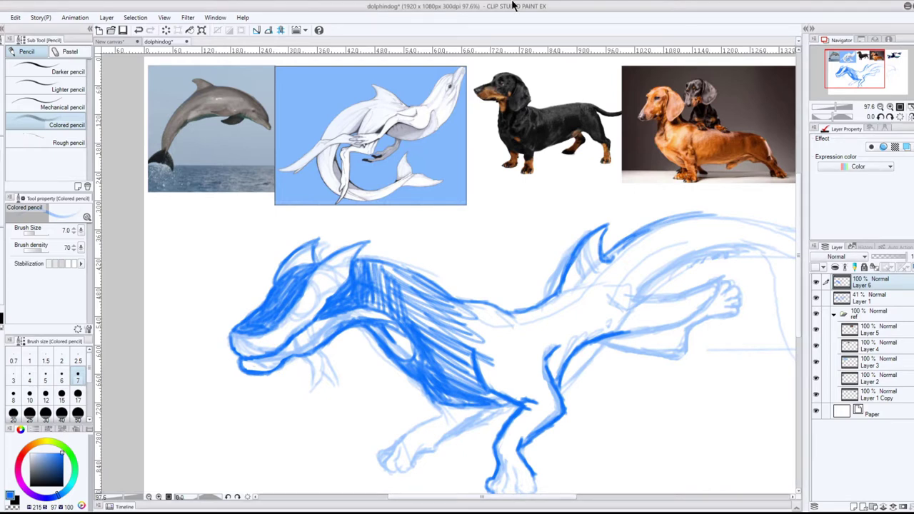
Step: Shade the front edge of the dorsal fin and trace the upper outlines of the near hind leg
drag(548, 299, 581, 239)
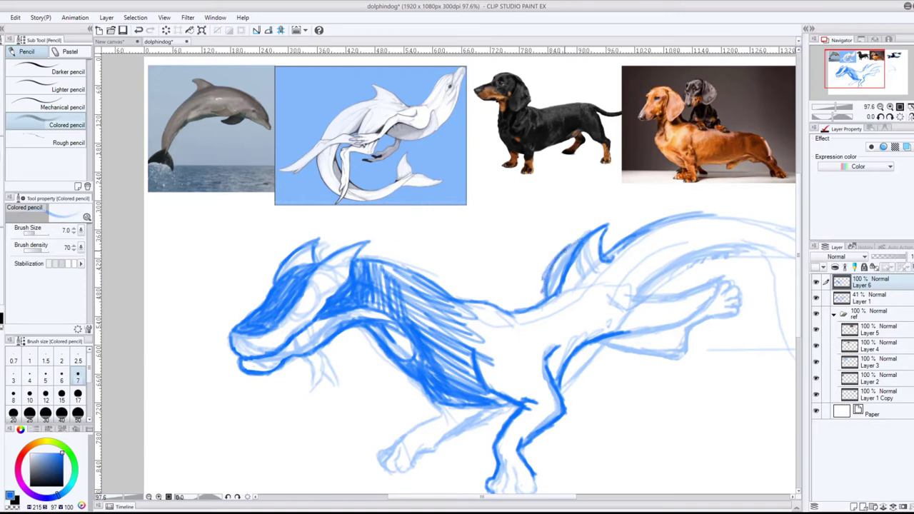
mouse_move(616, 335)
mouse_down()
mouse_move(673, 316)
mouse_move(705, 284)
mouse_move(630, 284)
mouse_move(705, 286)
mouse_up()
drag(664, 321, 706, 286)
Step: Draw the near front paw's toes and trace the far front leg with its paw
scroll(799, 266, down, 3)
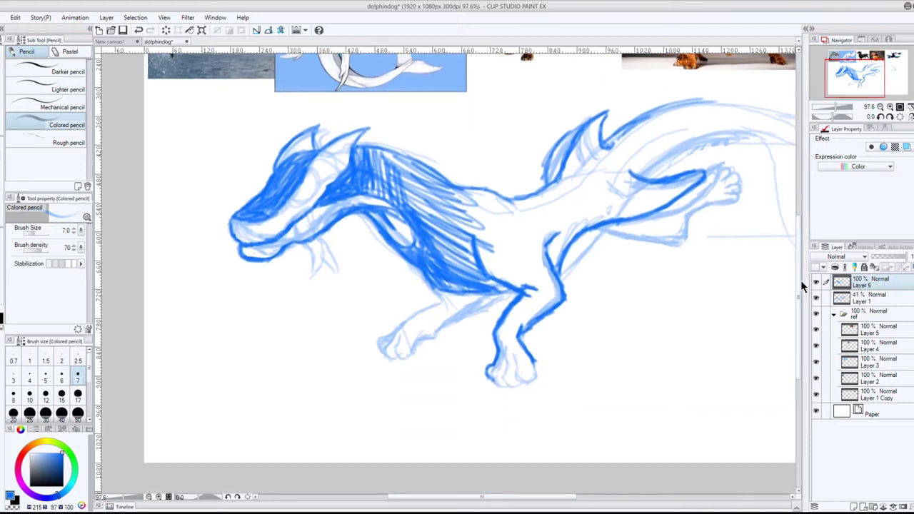
mouse_move(515, 357)
mouse_down()
mouse_move(517, 374)
mouse_move(537, 384)
mouse_move(535, 363)
mouse_up()
drag(506, 361, 503, 387)
mouse_move(504, 388)
mouse_down()
mouse_move(523, 382)
mouse_move(496, 387)
mouse_up()
mouse_move(500, 389)
mouse_down()
mouse_move(492, 371)
mouse_move(503, 360)
mouse_up()
mouse_move(428, 284)
mouse_down()
mouse_move(455, 302)
mouse_move(400, 327)
mouse_move(386, 360)
mouse_move(490, 294)
mouse_up()
mouse_move(398, 327)
mouse_down()
mouse_move(378, 354)
mouse_move(377, 344)
mouse_up()
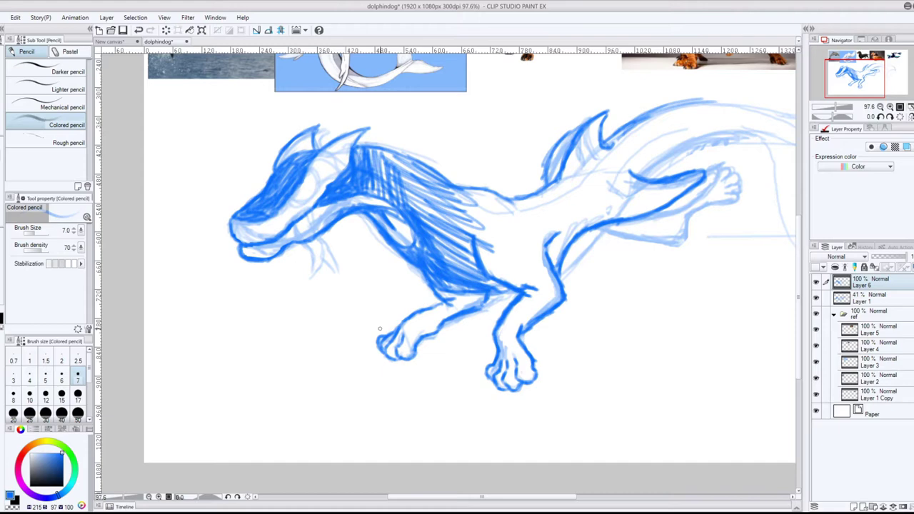
Step: Darken the chest's lower edge and trace the belly edge, the far hind leg and the hind paw's toes
drag(798, 297, 798, 288)
drag(523, 497, 567, 497)
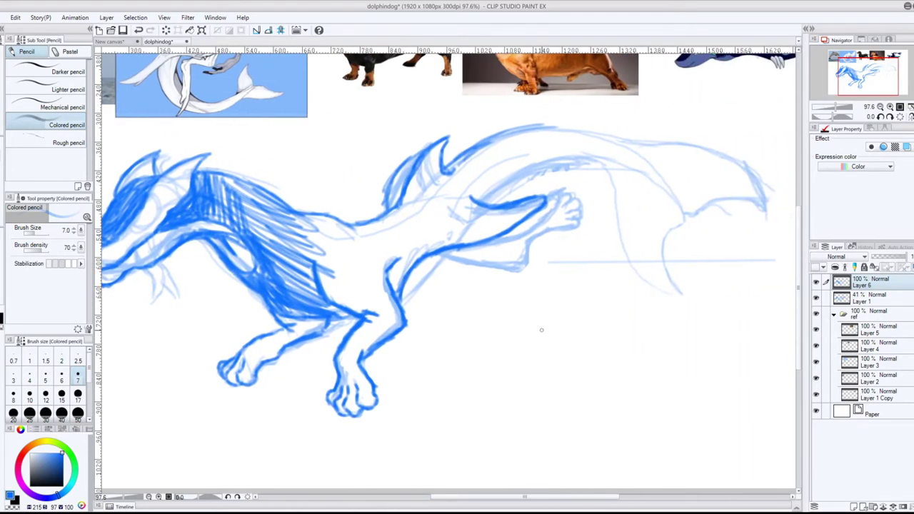
drag(284, 312, 346, 312)
mouse_move(405, 304)
mouse_down()
mouse_move(444, 262)
mouse_move(465, 261)
mouse_up()
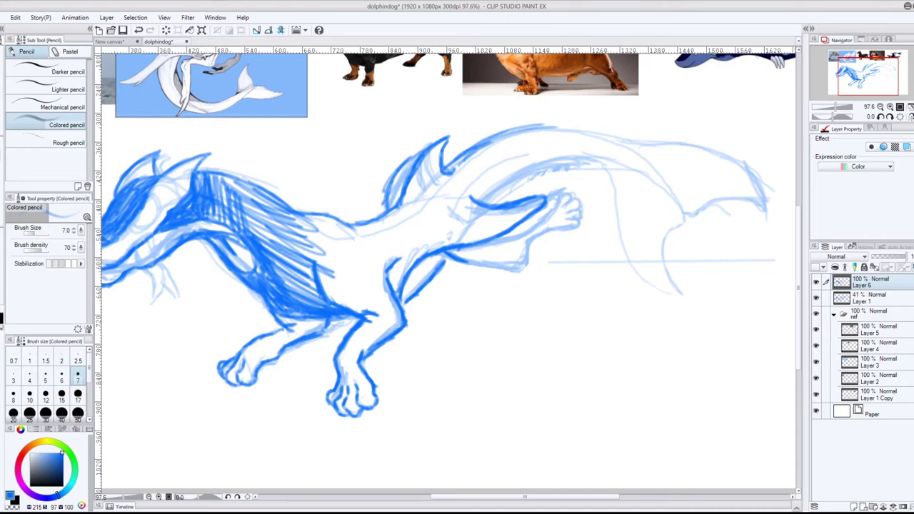
mouse_move(465, 263)
mouse_down()
mouse_move(524, 270)
mouse_move(532, 242)
mouse_move(577, 225)
mouse_up()
mouse_move(562, 217)
mouse_down()
mouse_move(577, 206)
mouse_move(547, 198)
mouse_up()
drag(511, 267, 534, 230)
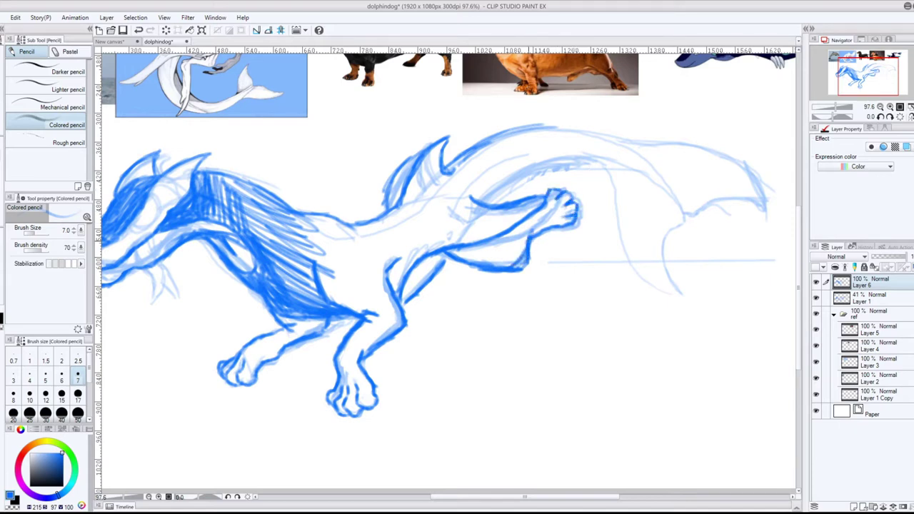
Step: Add claws to the hind and front paws, and draw the creature's eye
drag(574, 193, 556, 183)
mouse_move(370, 401)
mouse_down()
mouse_move(337, 419)
mouse_move(327, 394)
mouse_up()
mouse_move(242, 379)
mouse_down()
mouse_move(248, 390)
mouse_move(232, 390)
mouse_up()
drag(224, 381, 211, 366)
scroll(164, 202, up, 3)
mouse_move(159, 242)
mouse_down()
mouse_move(194, 210)
mouse_move(168, 233)
mouse_move(176, 225)
mouse_up()
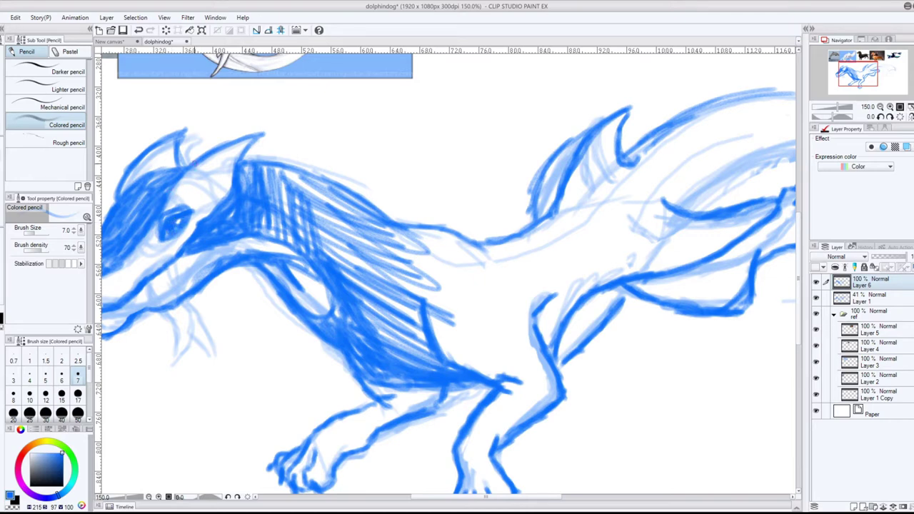
Step: Trace the upper and lower edges of the tail up to the base of the flukes
scroll(208, 306, down, 7)
scroll(164, 207, up, 4)
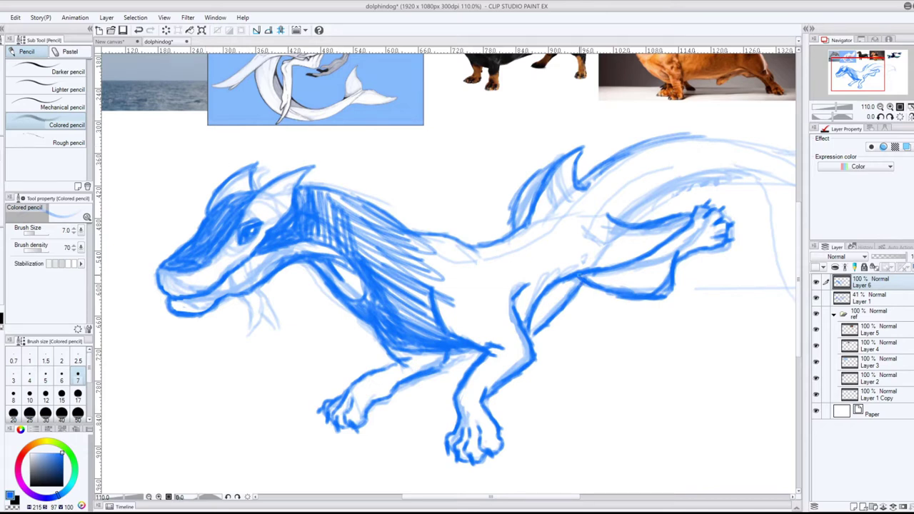
drag(555, 497, 627, 497)
mouse_move(337, 220)
mouse_down()
mouse_move(482, 171)
mouse_move(547, 214)
mouse_up()
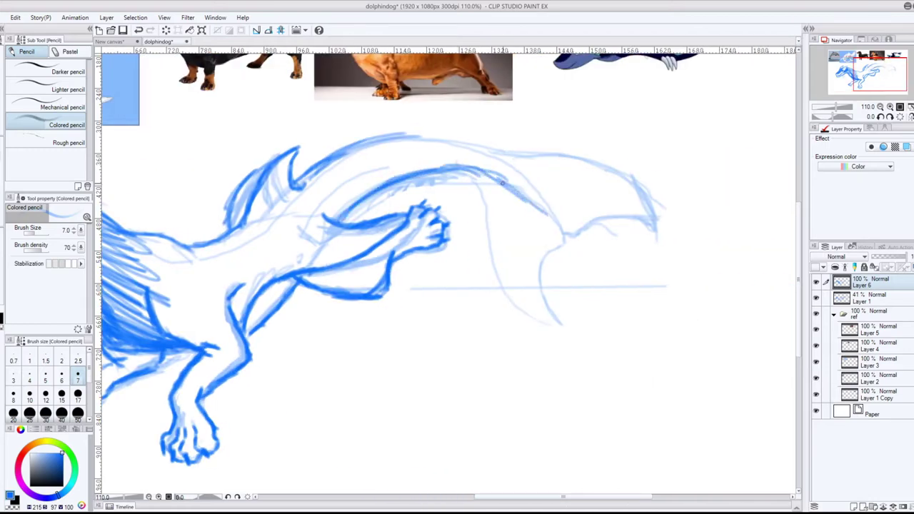
drag(503, 183, 565, 230)
drag(400, 132, 518, 171)
Step: Outline both pointed tail flukes and the notch between them, extending the tips beyond the faded sketch
mouse_move(454, 168)
mouse_down()
mouse_move(501, 289)
mouse_move(569, 337)
mouse_up()
mouse_move(562, 227)
mouse_down()
mouse_move(567, 243)
mouse_move(549, 325)
mouse_move(579, 347)
mouse_up()
drag(580, 229, 557, 215)
drag(647, 214, 671, 220)
mouse_move(477, 142)
mouse_down()
mouse_move(553, 152)
mouse_move(675, 214)
mouse_up()
drag(625, 171, 692, 226)
drag(644, 190, 695, 226)
drag(591, 160, 689, 222)
drag(660, 213, 687, 224)
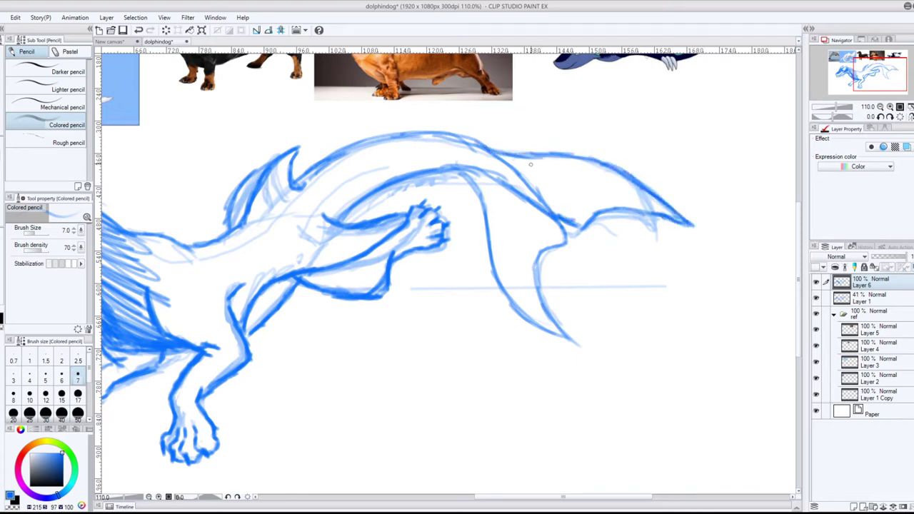
Step: Hatch blue pencil shading over the belly, flank, dorsal fin, hind leg and tail up to the flukes
drag(533, 252, 550, 310)
drag(560, 491, 500, 489)
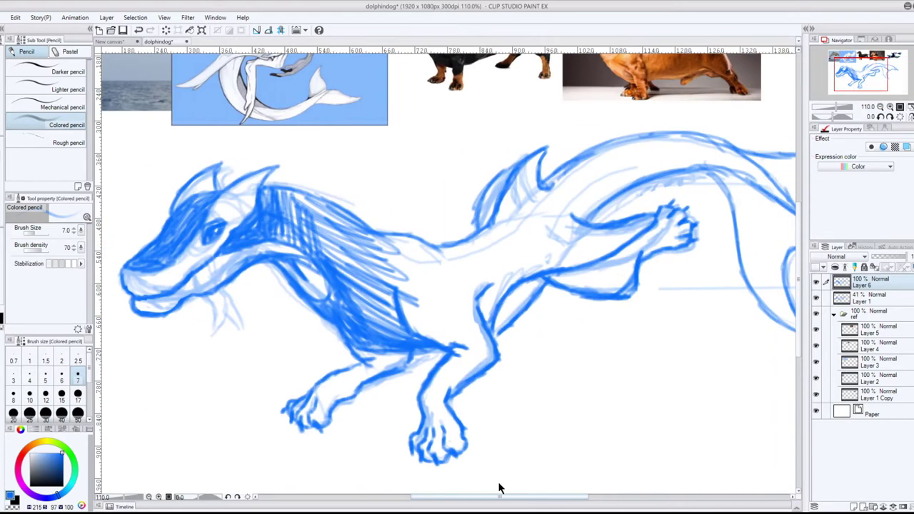
mouse_move(365, 379)
mouse_down()
mouse_move(390, 354)
mouse_move(407, 353)
mouse_up()
mouse_move(469, 336)
mouse_down()
mouse_move(480, 366)
mouse_move(413, 282)
mouse_up()
drag(409, 247, 455, 315)
drag(468, 250, 457, 300)
drag(477, 285, 525, 236)
mouse_move(511, 253)
mouse_down()
mouse_move(488, 310)
mouse_move(550, 153)
mouse_move(621, 214)
mouse_move(646, 250)
mouse_up()
mouse_move(595, 195)
mouse_down()
mouse_move(664, 172)
mouse_move(643, 150)
mouse_move(793, 179)
mouse_up()
Step: Add a new layer above the sketch and choose a dark navy drawing colour
drag(799, 305, 800, 286)
scroll(604, 300, down, 7)
scroll(604, 300, up, 1)
click(857, 505)
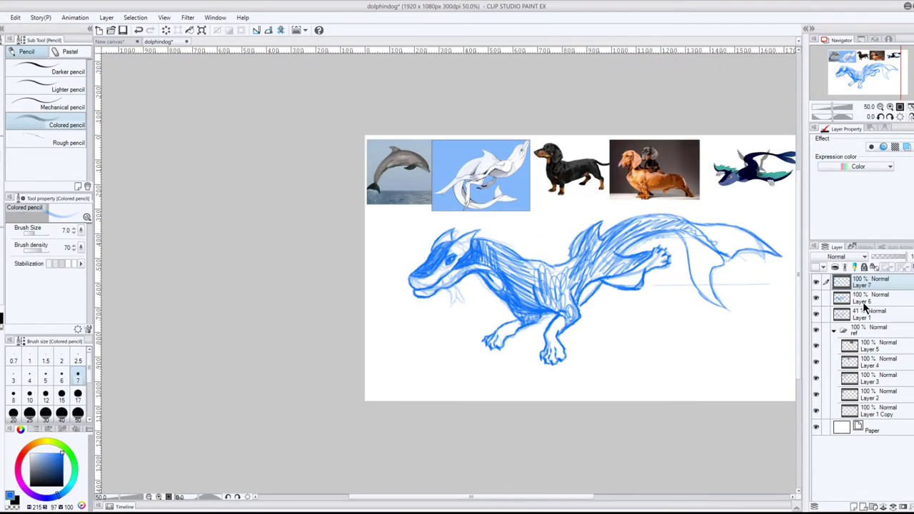
mouse_move(48, 456)
mouse_down()
mouse_move(70, 479)
mouse_move(74, 460)
mouse_up()
drag(798, 247, 798, 238)
drag(500, 496, 528, 496)
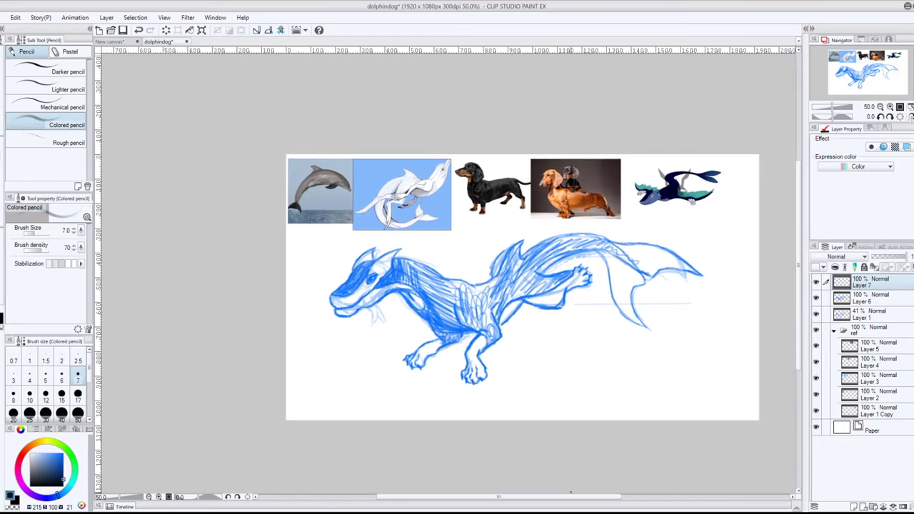
Step: Collapse the ref layer folder and toggle the reference images' visibility off and on again
click(834, 331)
click(817, 331)
click(817, 331)
Step: Sketch crossing leaf-like strands at the mouth corner with a green size 5 colored pencil, and shift them slightly down toward the snout
scroll(362, 251, up, 4)
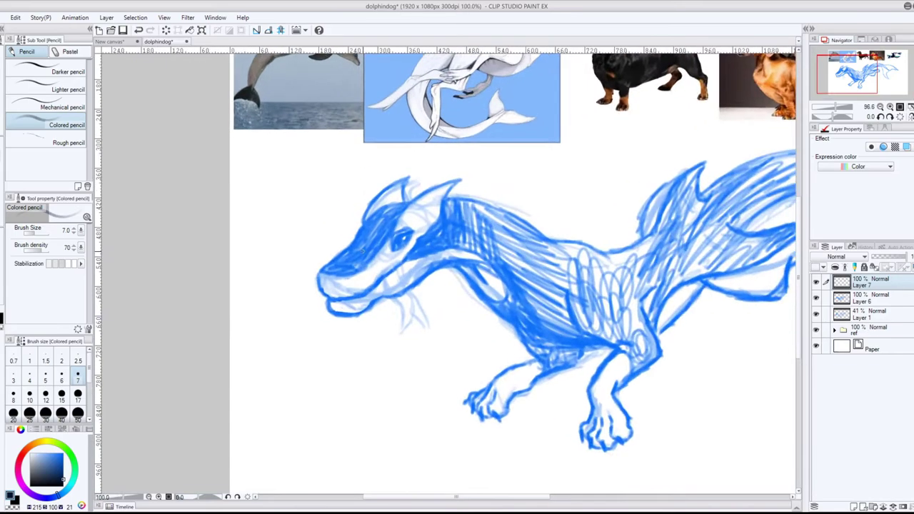
scroll(362, 252, down, 3)
scroll(362, 252, up, 1)
scroll(392, 359, down, 3)
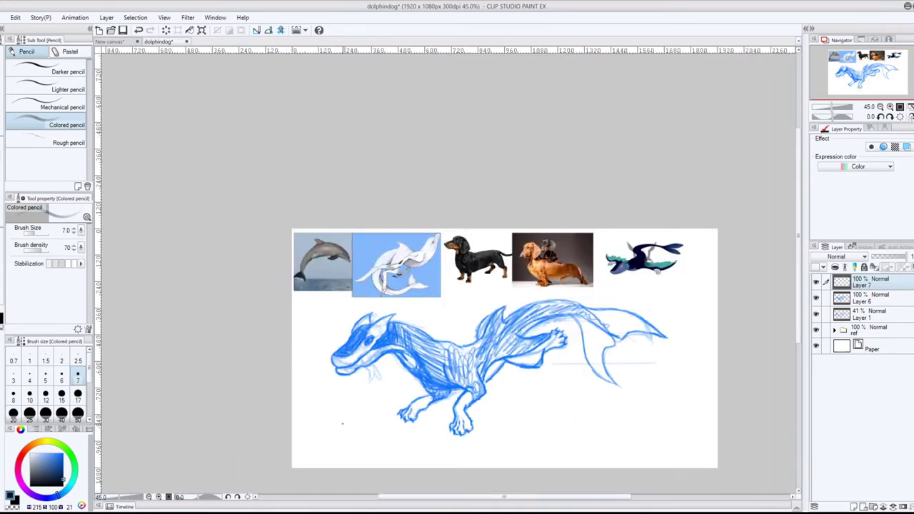
scroll(392, 359, up, 4)
click(72, 458)
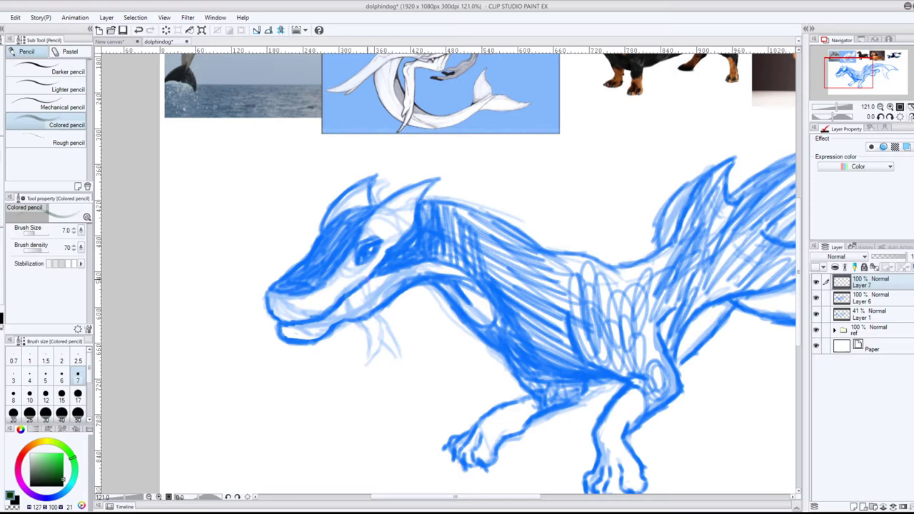
key(ctrl+z)
click(59, 462)
click(46, 376)
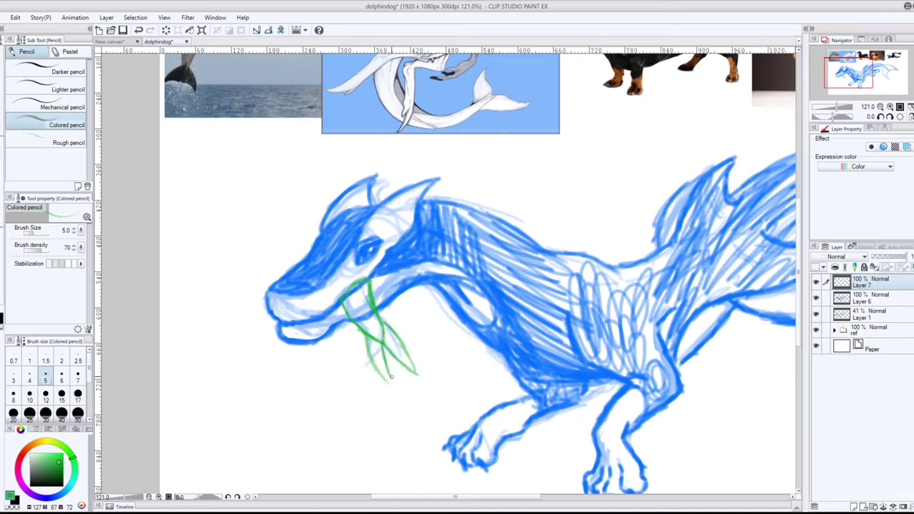
click(0, 143)
drag(388, 330, 380, 336)
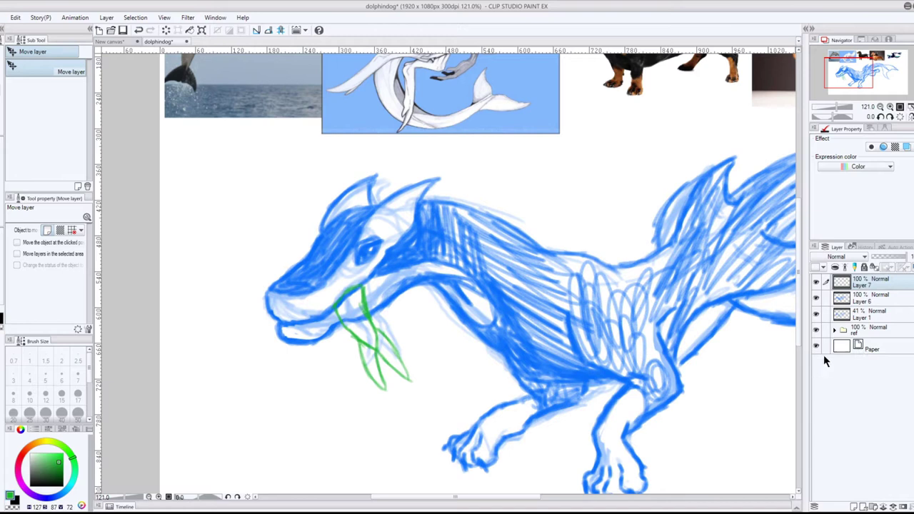
Step: Choose dark navy as the secondary drawing colour and switch to the G-pen
click(64, 483)
click(68, 485)
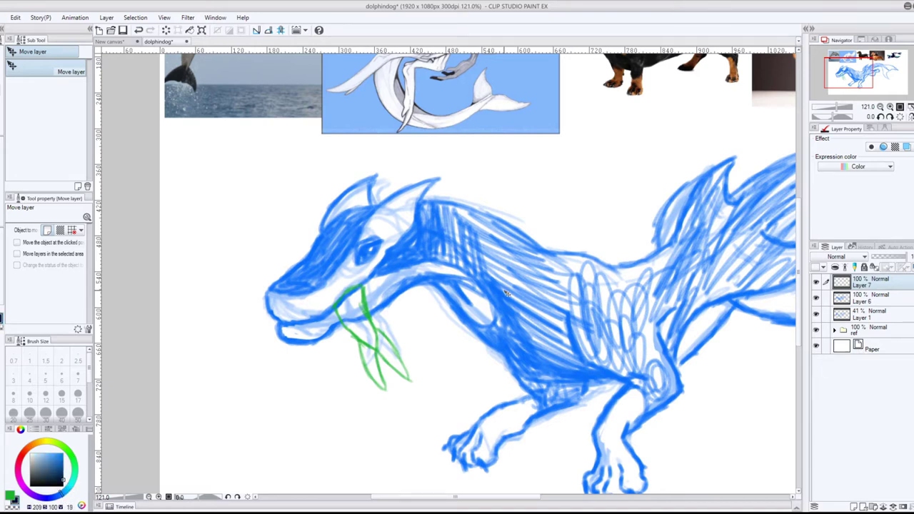
key(p)
mouse_move(368, 224)
mouse_down()
mouse_move(340, 236)
mouse_move(283, 305)
mouse_move(372, 232)
mouse_up()
drag(877, 285, 866, 317)
key(ctrl+z)
key(ctrl+z)
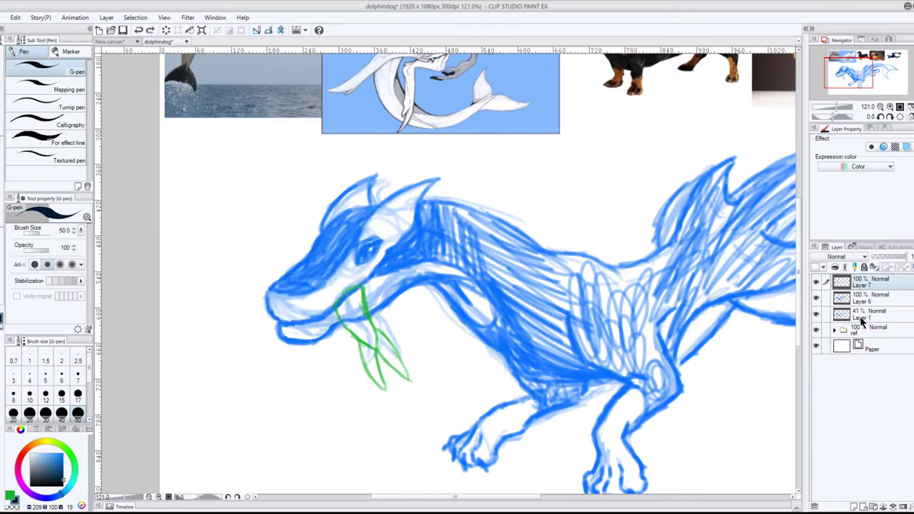
Step: Group Layers 7, 6 and 1 into a folder at 42% opacity, and add a new layer below it for the base colour
mouse_move(890, 288)
mouse_down()
mouse_move(882, 387)
mouse_move(871, 333)
mouse_move(878, 286)
mouse_move(878, 305)
mouse_up()
click(854, 507)
click(873, 507)
drag(877, 332, 877, 321)
click(873, 282)
drag(905, 258, 887, 259)
click(882, 346)
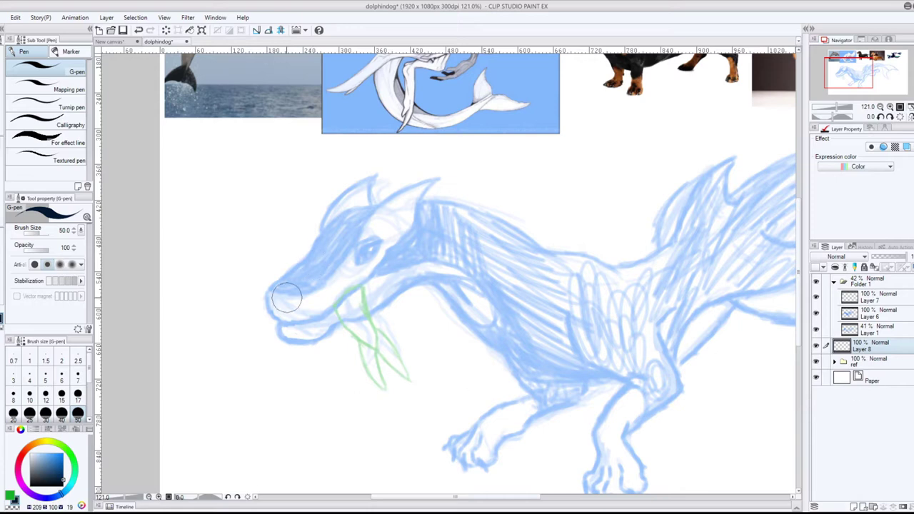
Step: Block in the head, neck and upper chest in solid dark navy with the size 50 G-pen, following the faded sketch
drag(284, 304, 373, 221)
mouse_move(604, 283)
mouse_down()
mouse_move(502, 244)
mouse_move(367, 221)
mouse_move(296, 300)
mouse_move(355, 278)
mouse_move(297, 309)
mouse_move(292, 321)
mouse_move(317, 321)
mouse_move(419, 253)
mouse_move(342, 305)
mouse_move(414, 245)
mouse_move(385, 277)
mouse_move(418, 268)
mouse_move(490, 293)
mouse_move(525, 354)
mouse_up()
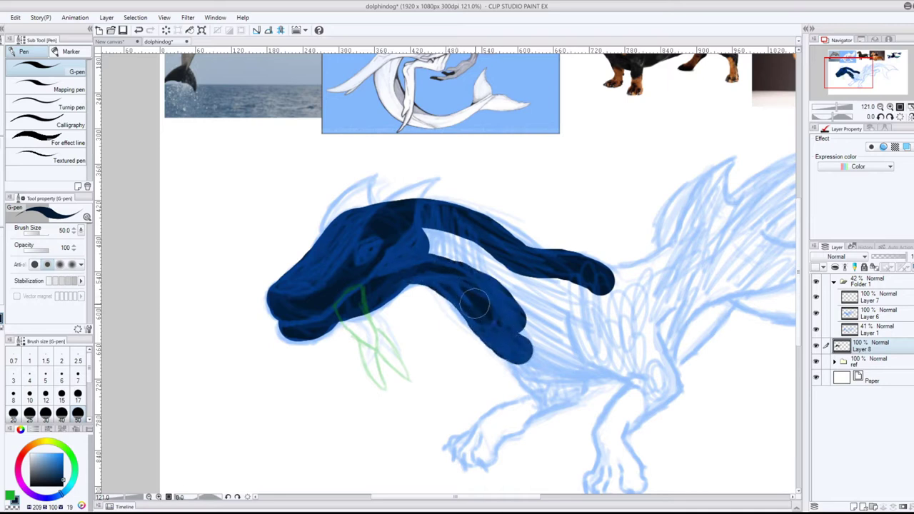
key(e)
key(bracketleft)
key(bracketleft)
key(bracketleft)
key(bracketleft)
mouse_move(441, 324)
mouse_down()
mouse_move(419, 299)
mouse_move(491, 377)
mouse_move(538, 390)
mouse_up()
key(p)
mouse_move(437, 247)
mouse_down()
mouse_move(521, 299)
mouse_move(525, 277)
mouse_move(500, 299)
mouse_move(520, 343)
mouse_move(515, 337)
mouse_move(582, 372)
mouse_move(607, 364)
mouse_move(559, 330)
mouse_move(507, 239)
mouse_move(475, 242)
mouse_move(479, 226)
mouse_move(377, 210)
mouse_move(350, 225)
mouse_move(584, 302)
mouse_move(506, 237)
mouse_move(381, 207)
mouse_move(591, 271)
mouse_up()
Step: Trim the navy fill along the forehead, snout and lower jaw with the Hard eraser, and repaint the nose tip and chin
key(e)
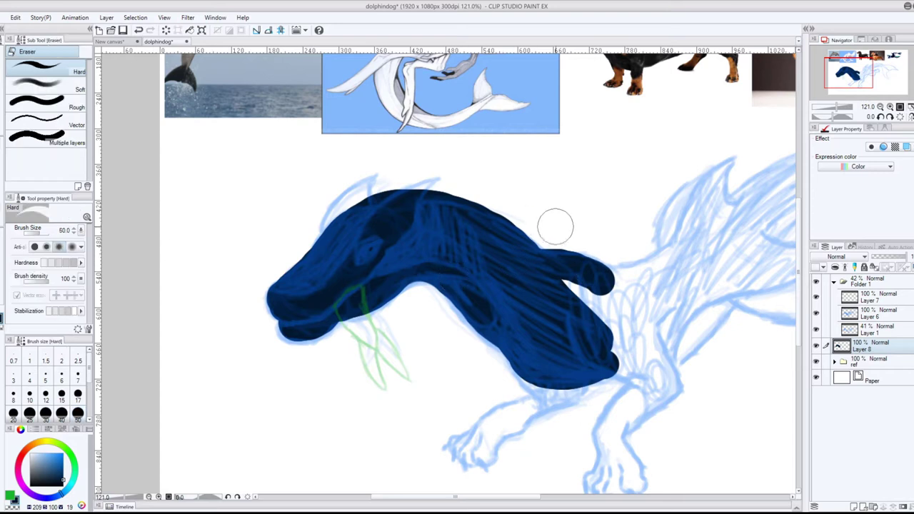
mouse_move(454, 184)
mouse_down()
mouse_move(386, 183)
mouse_move(306, 205)
mouse_move(317, 197)
mouse_move(272, 270)
mouse_move(292, 175)
mouse_move(353, 188)
mouse_move(315, 213)
mouse_move(271, 271)
mouse_up()
key(p)
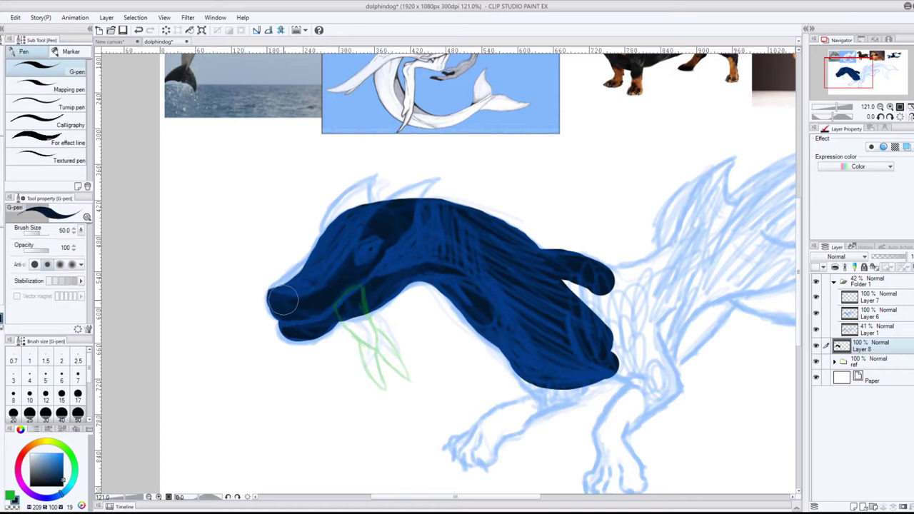
mouse_move(285, 305)
mouse_down()
mouse_move(344, 235)
mouse_move(286, 302)
mouse_up()
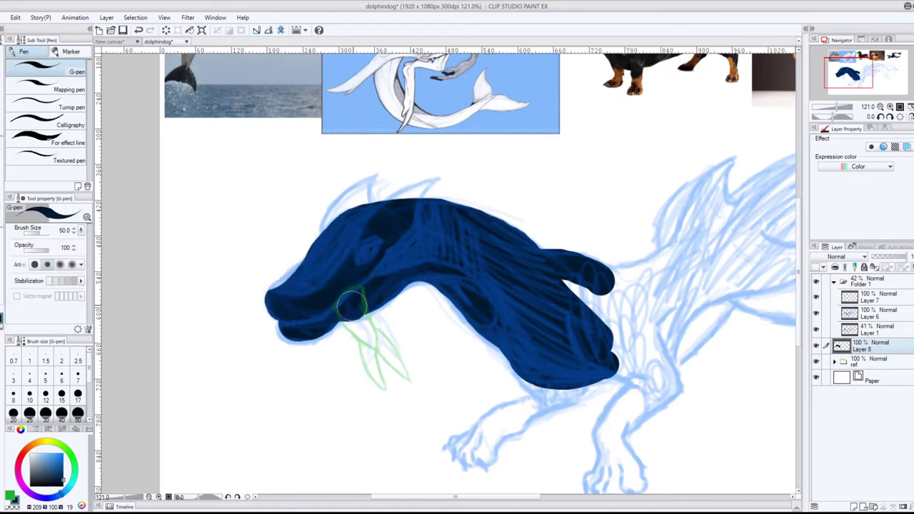
key(e)
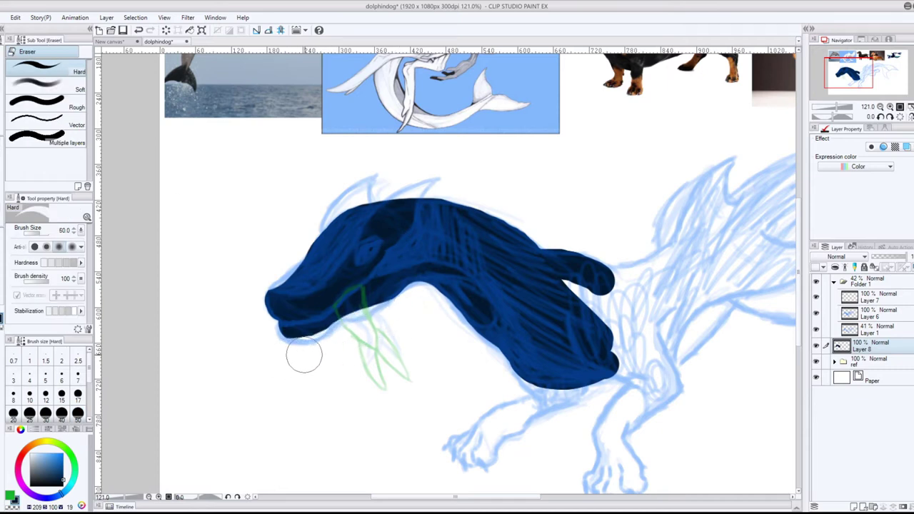
key(p)
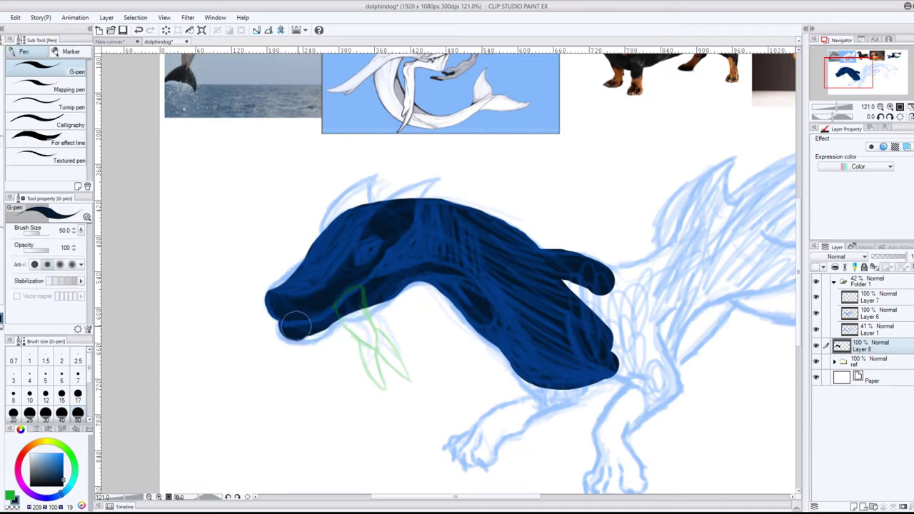
key(e)
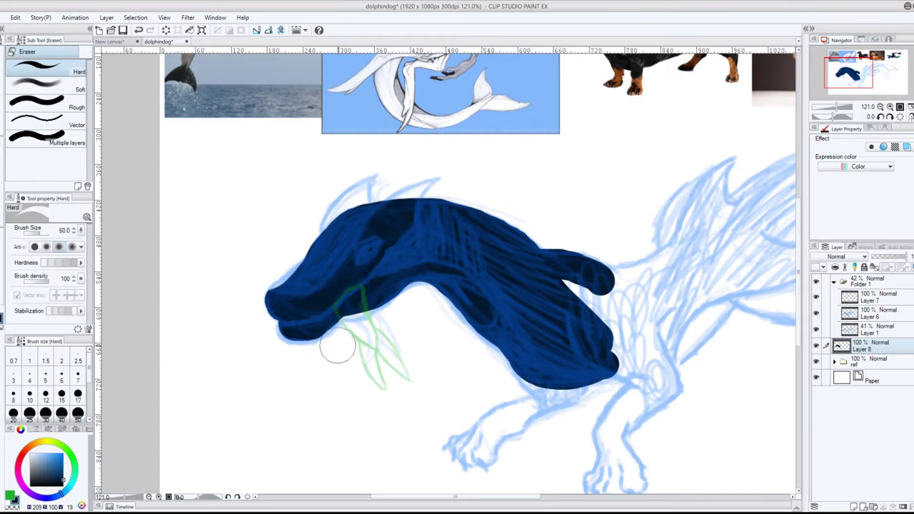
drag(337, 345, 309, 356)
Step: Extend the navy fill over the shoulder, belly and upper front legs, and along the back toward the dorsal fin
key(p)
mouse_move(572, 287)
mouse_down()
mouse_move(609, 321)
mouse_move(608, 286)
mouse_up()
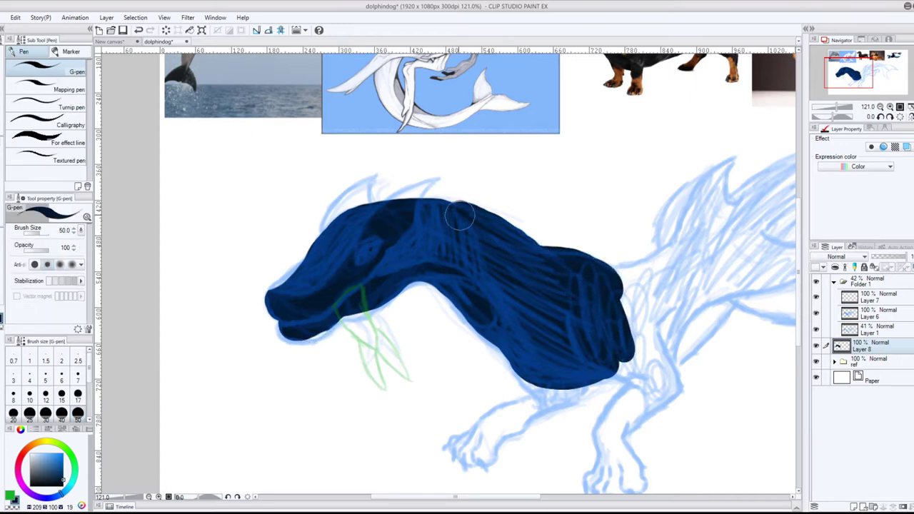
mouse_move(639, 336)
mouse_down()
mouse_move(621, 364)
mouse_move(589, 375)
mouse_up()
mouse_move(528, 352)
mouse_down()
mouse_move(543, 382)
mouse_move(560, 370)
mouse_move(567, 391)
mouse_move(632, 361)
mouse_move(647, 385)
mouse_move(665, 372)
mouse_move(627, 307)
mouse_up()
drag(583, 266, 703, 257)
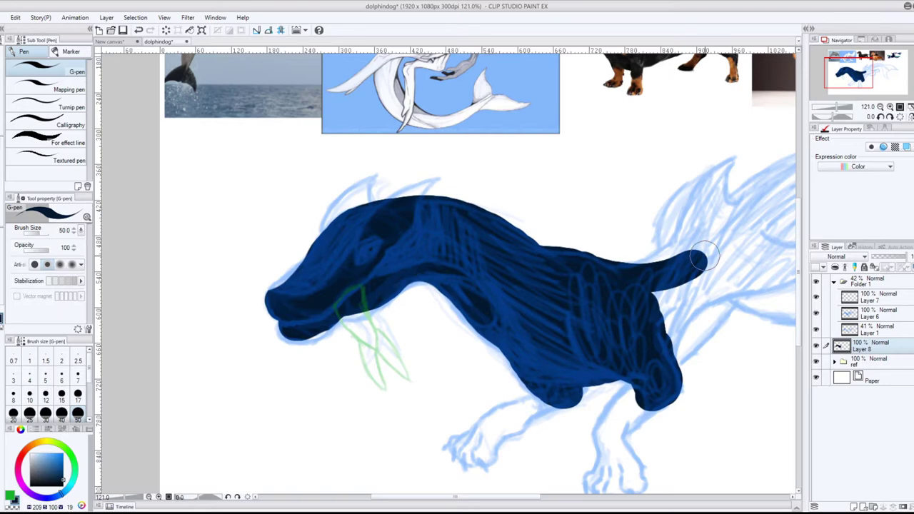
Step: Fill the dorsal fin and the start of the tail in navy, and erase the fin's rear edge into a clean curve
drag(519, 497, 579, 498)
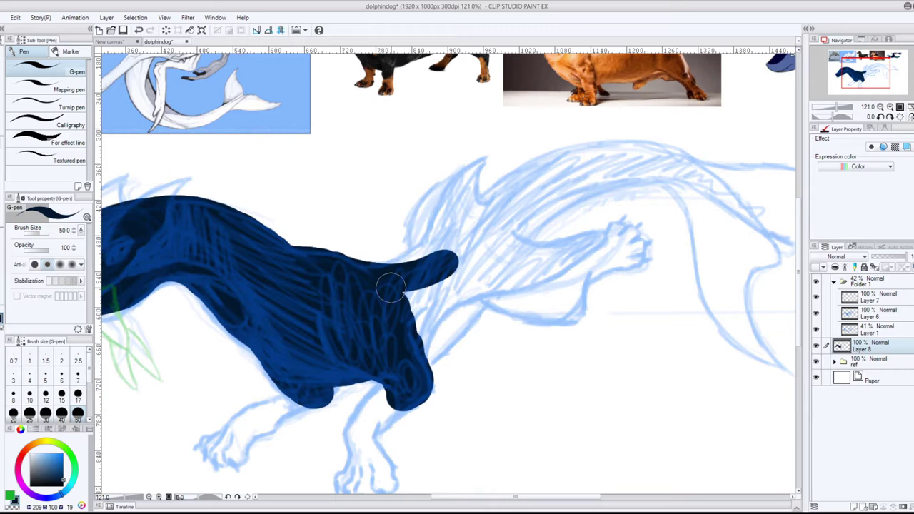
mouse_move(403, 268)
mouse_down()
mouse_move(504, 224)
mouse_move(443, 202)
mouse_move(418, 257)
mouse_up()
mouse_move(465, 228)
mouse_down()
mouse_move(437, 225)
mouse_move(443, 250)
mouse_move(461, 184)
mouse_up()
mouse_move(473, 250)
mouse_down()
mouse_move(473, 181)
mouse_move(468, 199)
mouse_up()
key(ctrl+z)
key(ctrl+z)
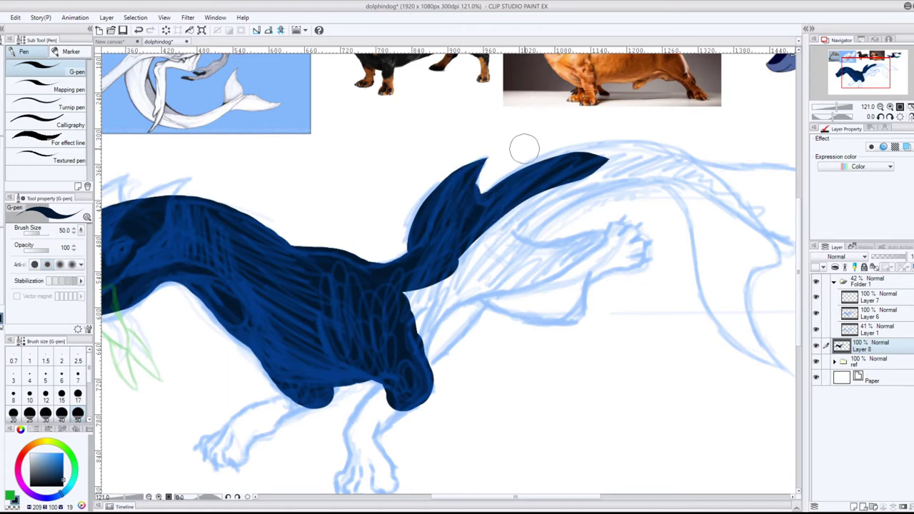
key(e)
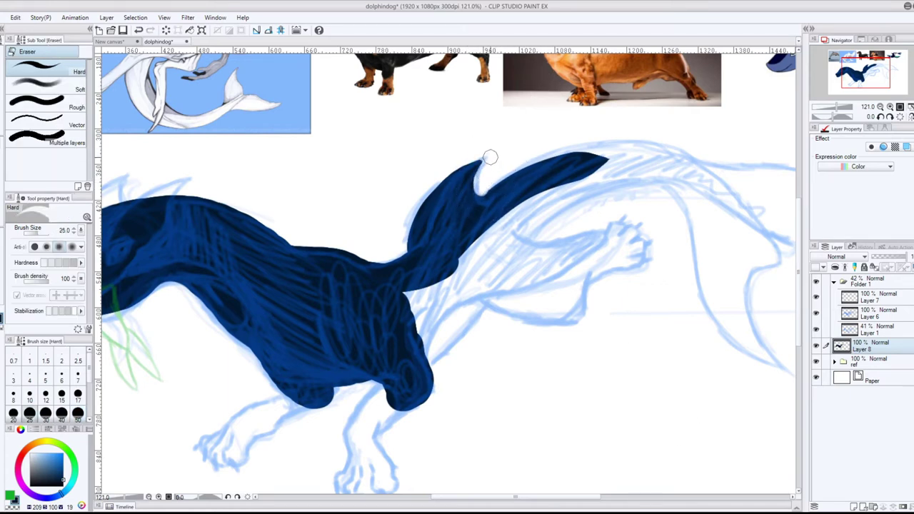
key(p)
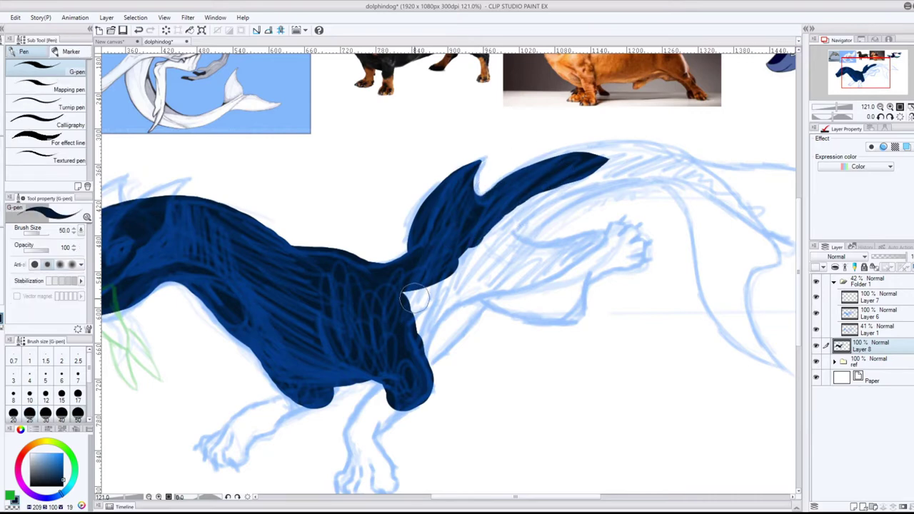
drag(404, 379, 357, 437)
key(ctrl+z)
key(ctrl+z)
key(ctrl+z)
Step: Fill the hindquarters and the raised hind leg in navy, from the flank almost to the hind paw
drag(798, 285, 799, 319)
mouse_move(446, 247)
mouse_down()
mouse_move(536, 245)
mouse_move(581, 142)
mouse_up()
drag(506, 195, 515, 179)
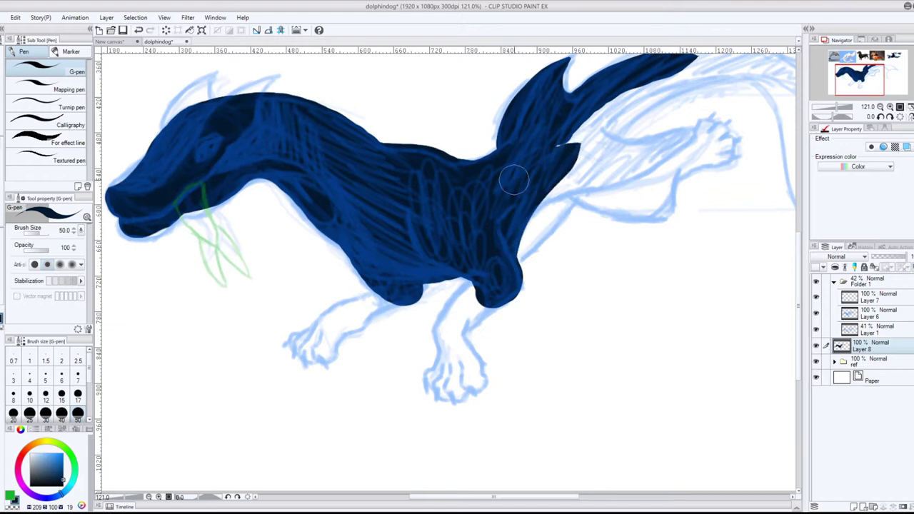
drag(565, 147, 637, 97)
drag(545, 168, 666, 87)
drag(644, 87, 721, 71)
mouse_move(593, 125)
mouse_down()
mouse_move(538, 188)
mouse_move(678, 153)
mouse_move(697, 132)
mouse_move(616, 143)
mouse_up()
drag(658, 76, 586, 145)
Step: Erase the excess navy around the hind leg and rump, tapering the leg to a point at the hind paw
key(e)
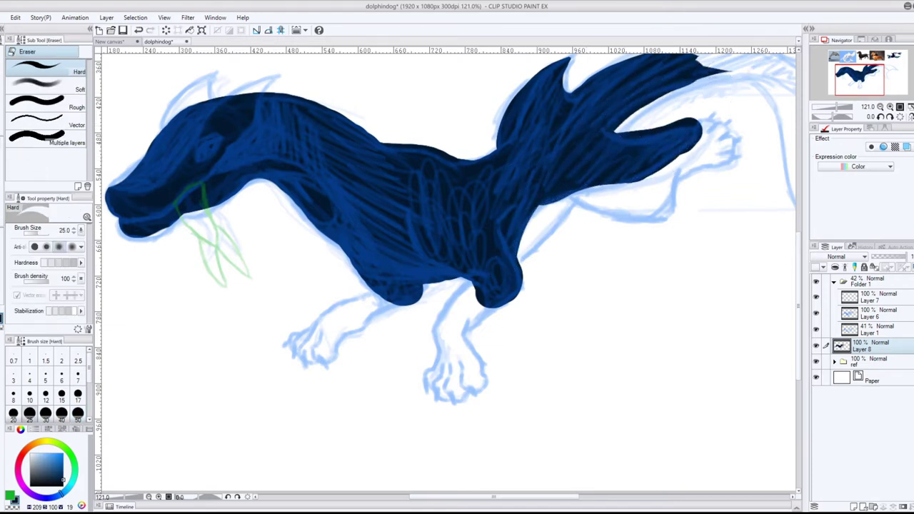
mouse_move(543, 217)
mouse_down()
mouse_move(592, 187)
mouse_move(635, 187)
mouse_up()
mouse_move(544, 220)
mouse_down()
mouse_move(675, 159)
mouse_move(696, 118)
mouse_move(616, 128)
mouse_move(714, 71)
mouse_move(618, 126)
mouse_up()
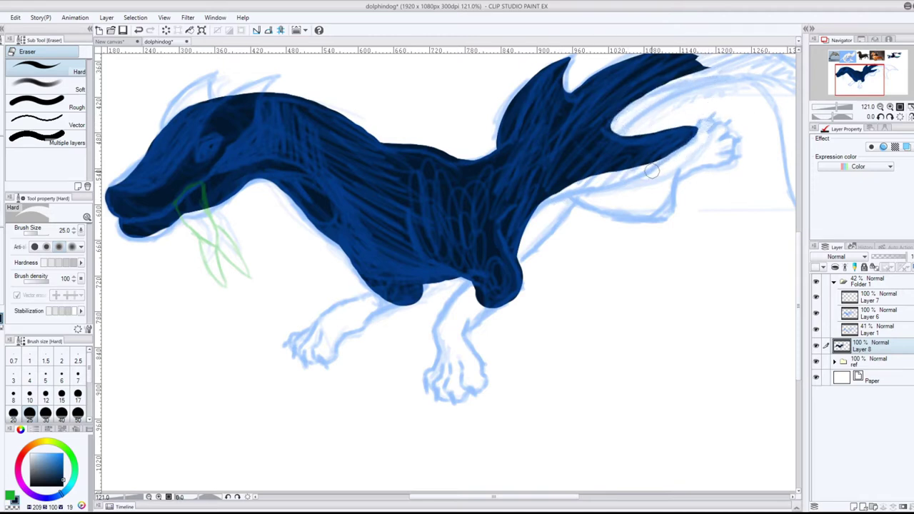
mouse_move(527, 257)
mouse_down()
mouse_move(640, 178)
mouse_move(689, 98)
mouse_up()
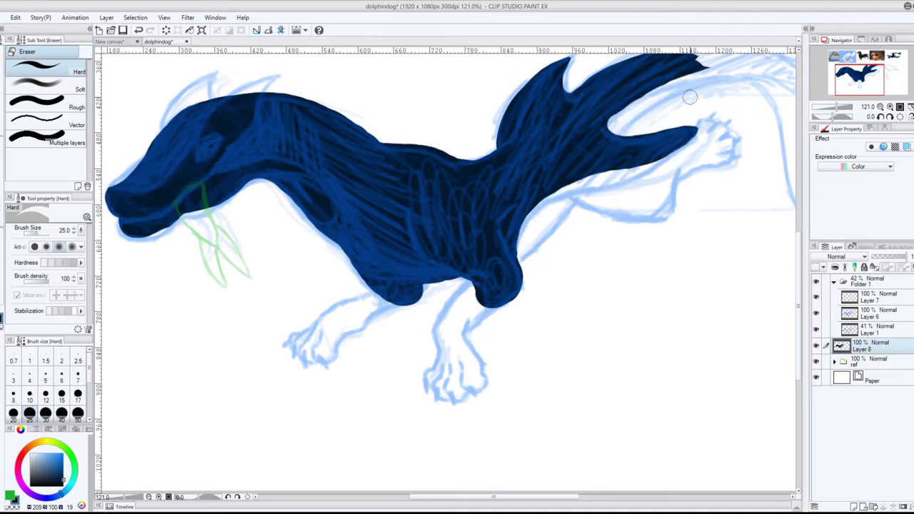
Step: Fill the arched tail in navy with the size 15 G-pen, from the dorsal fin to the base of the flukes
drag(528, 497, 566, 496)
drag(797, 276, 798, 243)
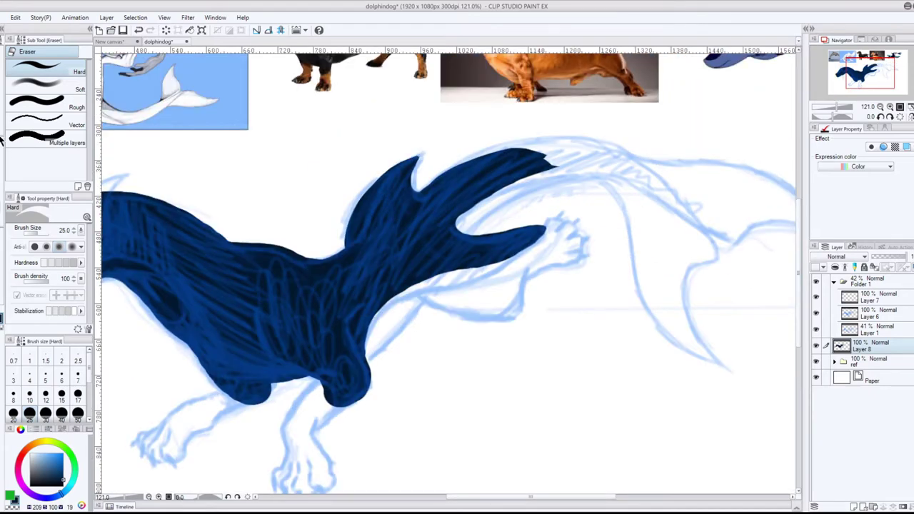
key(p)
drag(439, 177, 616, 141)
drag(503, 146, 675, 199)
drag(626, 126, 711, 234)
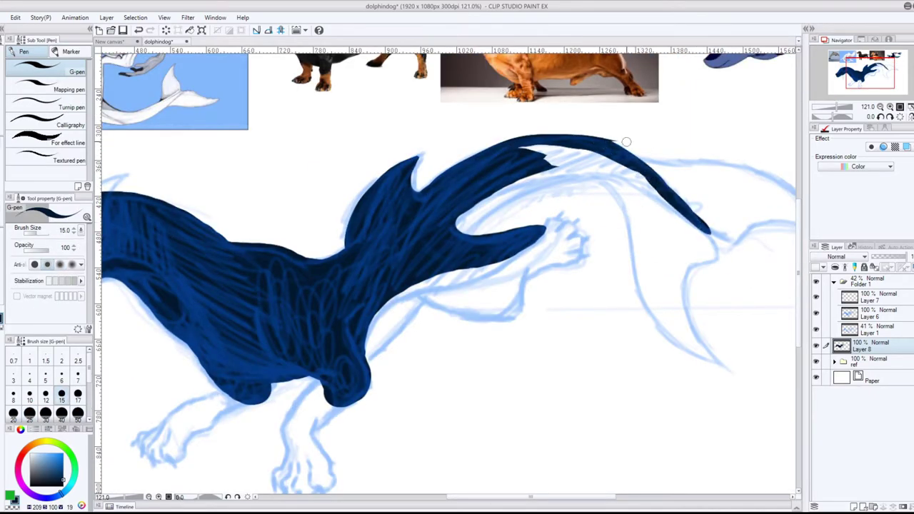
drag(627, 143, 709, 240)
mouse_move(461, 197)
mouse_down()
mouse_move(608, 167)
mouse_move(520, 145)
mouse_up()
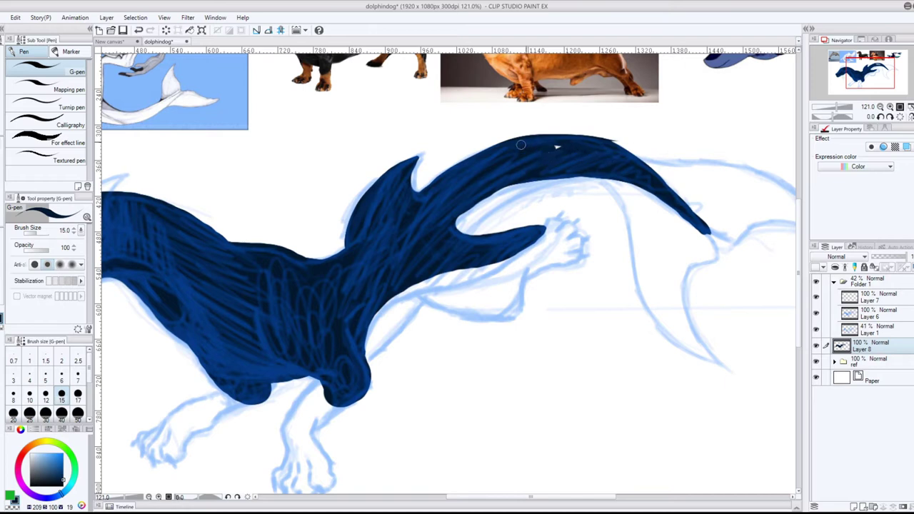
Step: Smooth and slim the tail's upper and lower edges with the size 25 Hard eraser, and touch up its underside in navy
key(e)
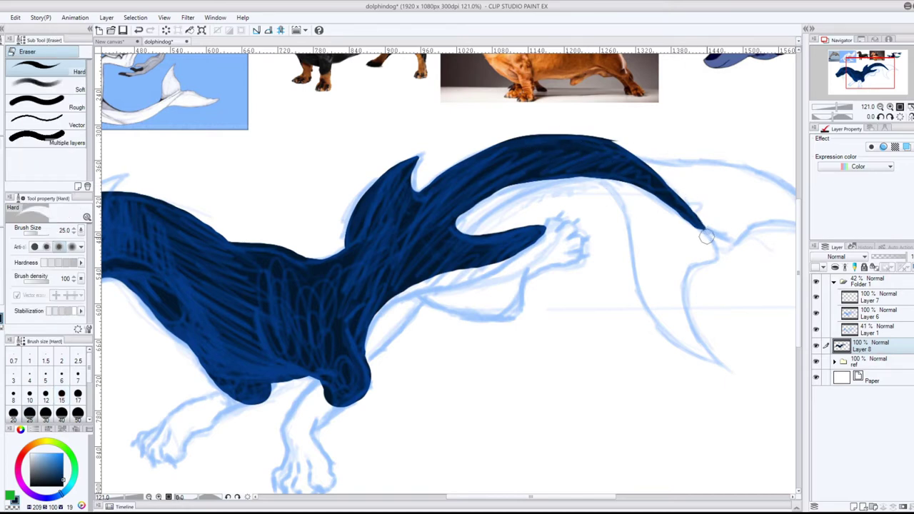
drag(691, 198, 500, 134)
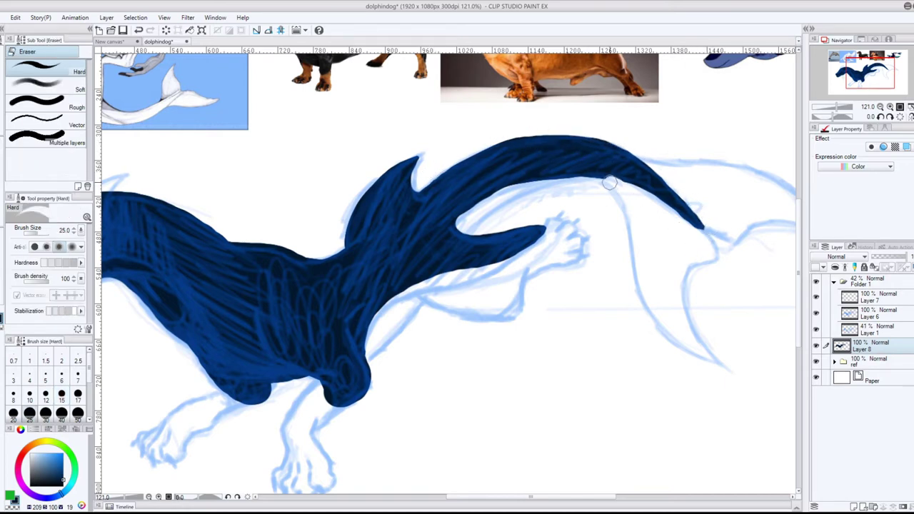
drag(610, 183, 477, 211)
drag(593, 181, 494, 196)
drag(679, 223, 592, 198)
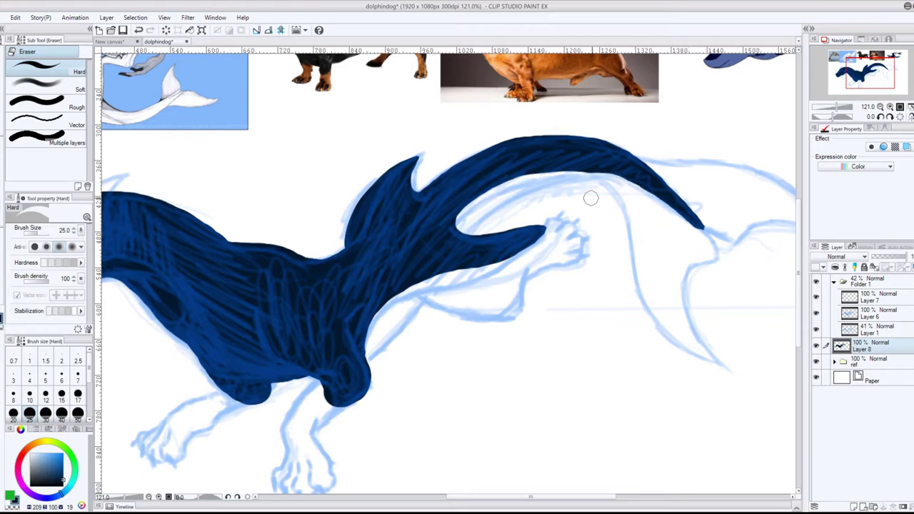
mouse_move(697, 236)
mouse_down()
mouse_move(612, 181)
mouse_move(466, 214)
mouse_move(529, 183)
mouse_move(465, 198)
mouse_move(444, 234)
mouse_up()
key(p)
drag(444, 235, 556, 170)
key(e)
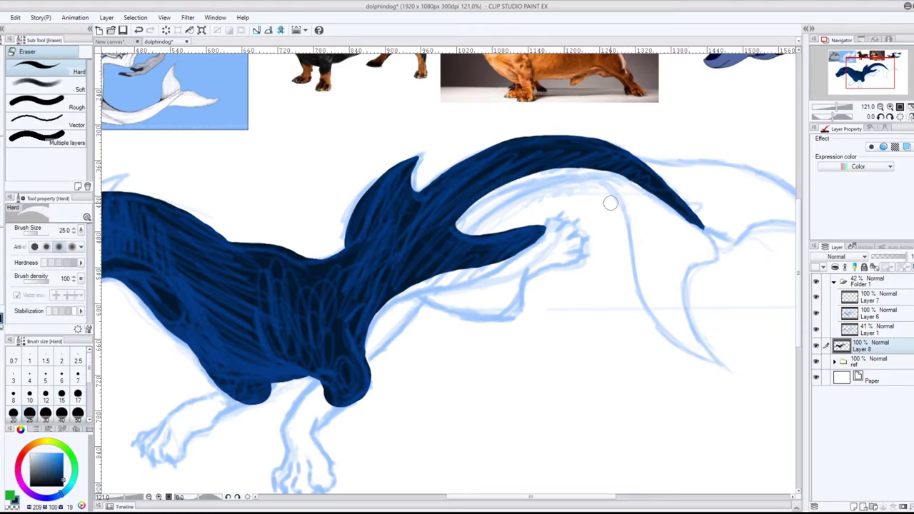
Step: Refine the raised hind leg's tip and underside in navy, trimming the lower edge with the size 25 Hard eraser
key(p)
drag(538, 235, 394, 292)
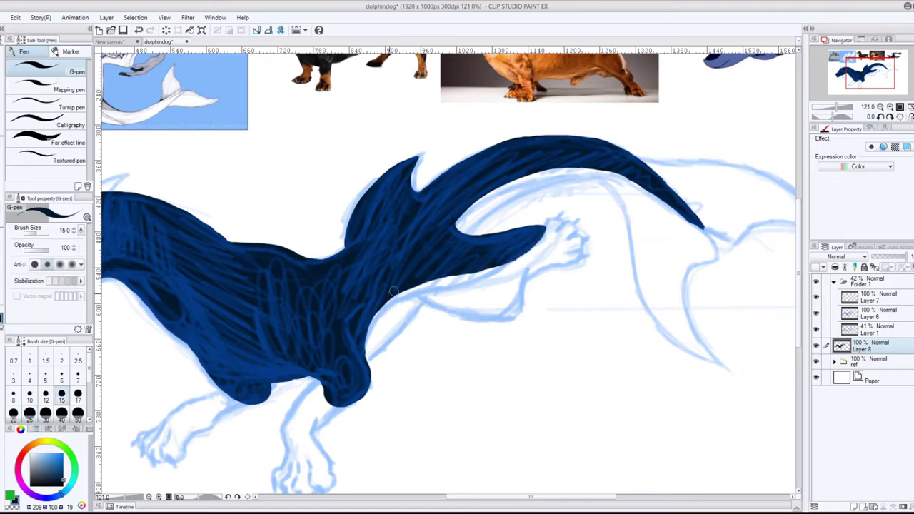
key(e)
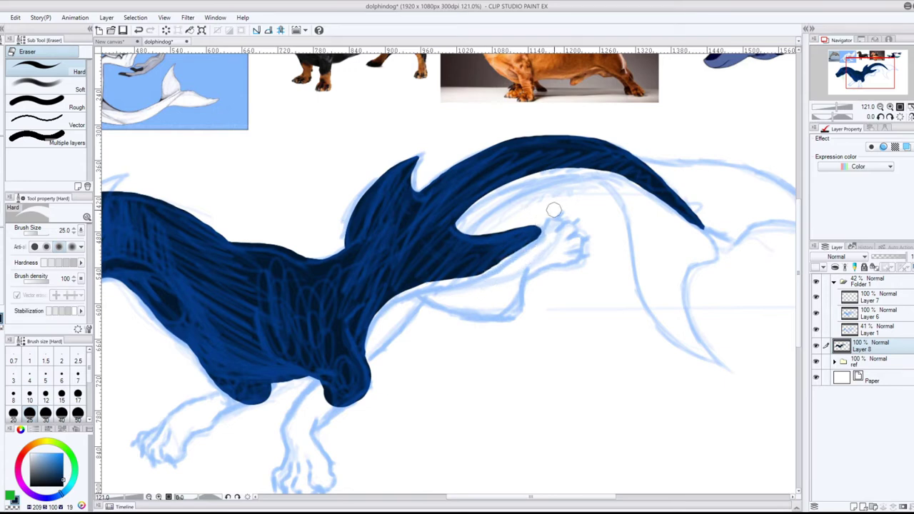
key(p)
key(e)
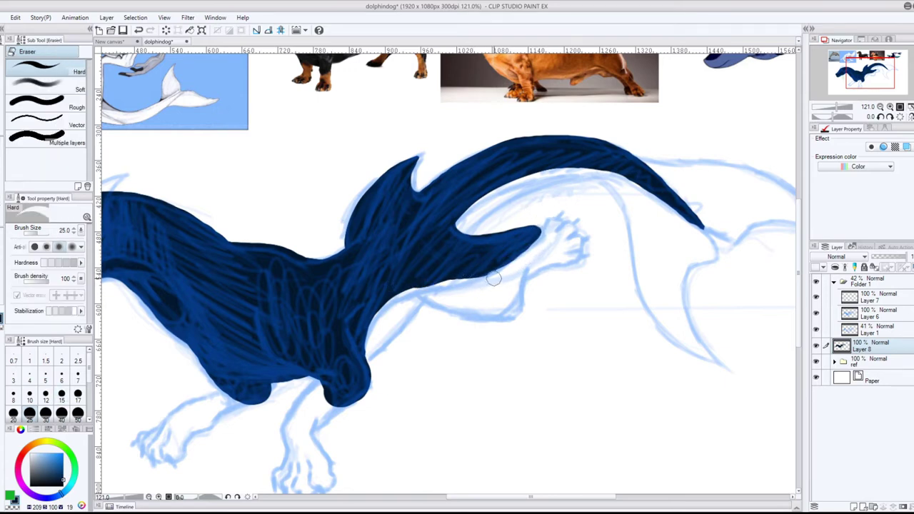
drag(515, 271, 409, 297)
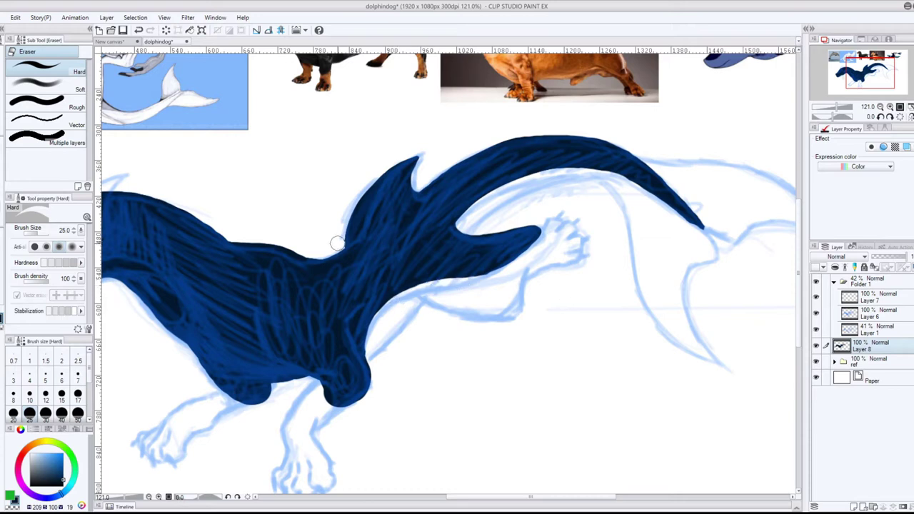
Step: Slim the dorsal fin's front edge with the Hard eraser and rebuild its front base in navy with the size 15 G-pen
mouse_move(337, 244)
mouse_down()
mouse_move(389, 172)
mouse_move(357, 218)
mouse_move(418, 156)
mouse_up()
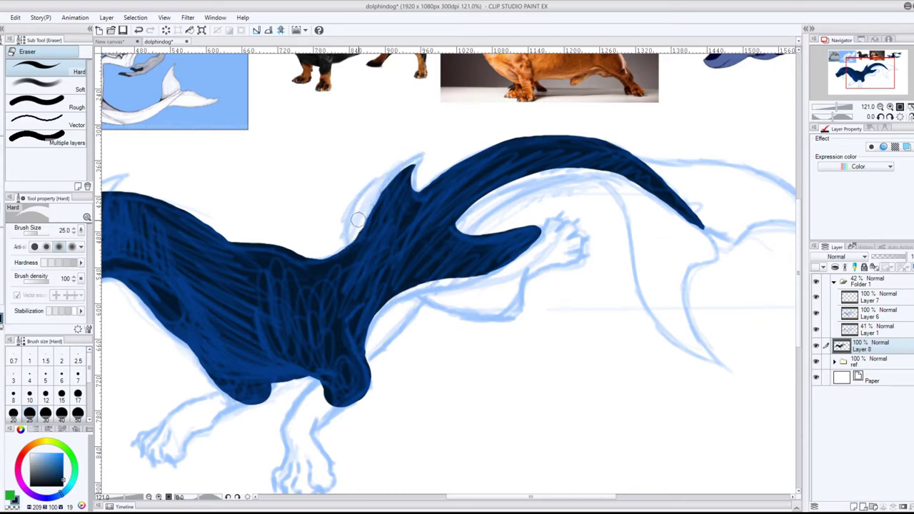
mouse_move(358, 220)
mouse_down()
mouse_move(393, 175)
mouse_move(386, 187)
mouse_move(517, 161)
mouse_up()
key(p)
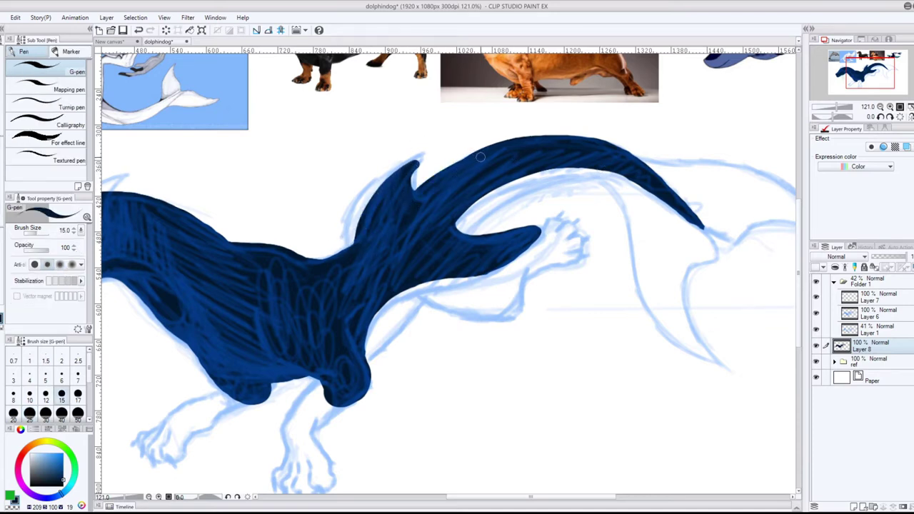
drag(350, 214, 356, 242)
key(e)
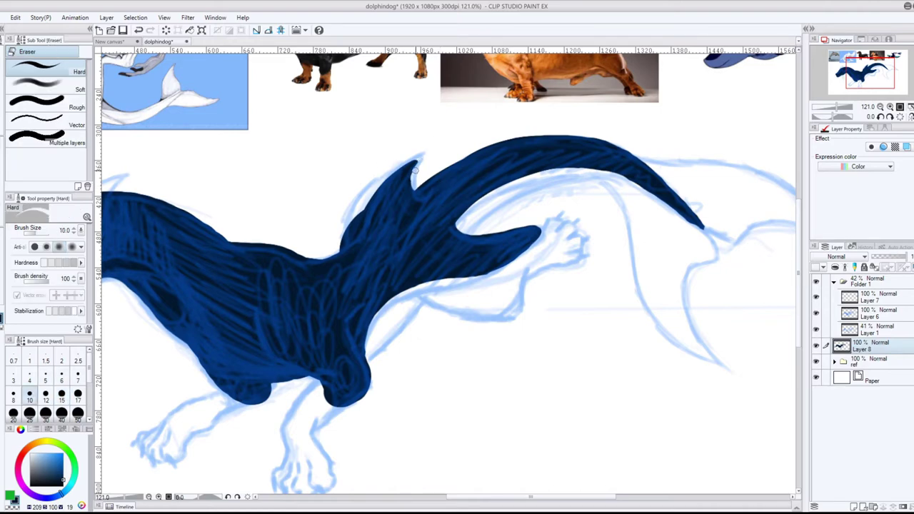
Step: Add a new layer above the navy base layer and choose a muted ochre colour (hue 45, saturation 56, value 59)
drag(797, 237, 797, 256)
click(854, 507)
click(40, 445)
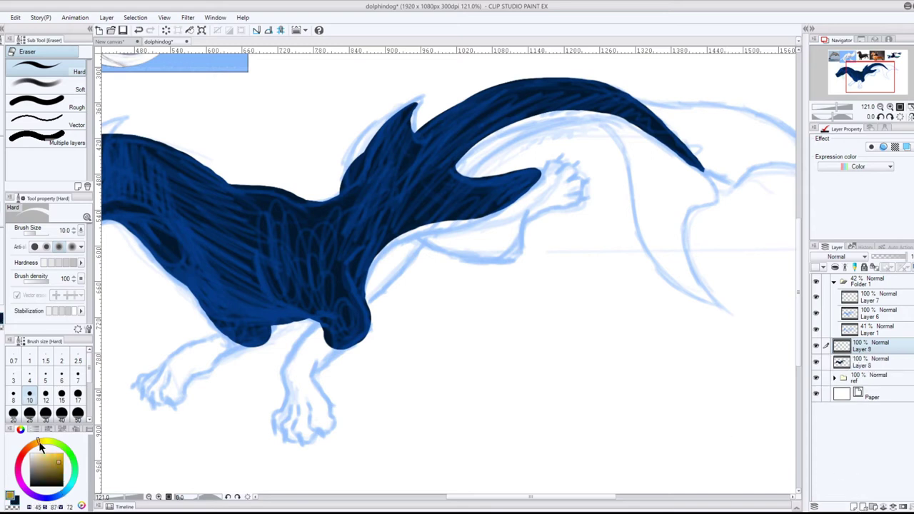
drag(534, 497, 457, 485)
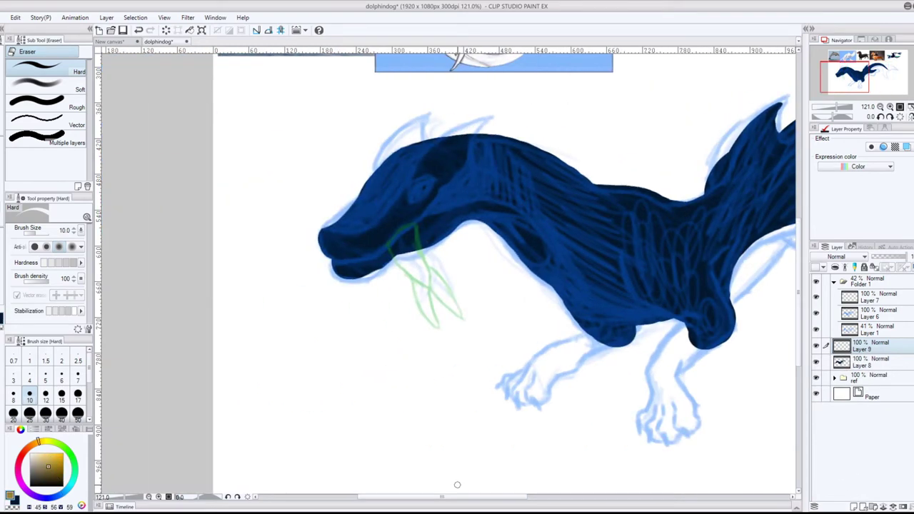
Step: On Layer 8, fill the far ear on top of the head in navy with the G-pen and trim its tip
click(870, 363)
click(15, 501)
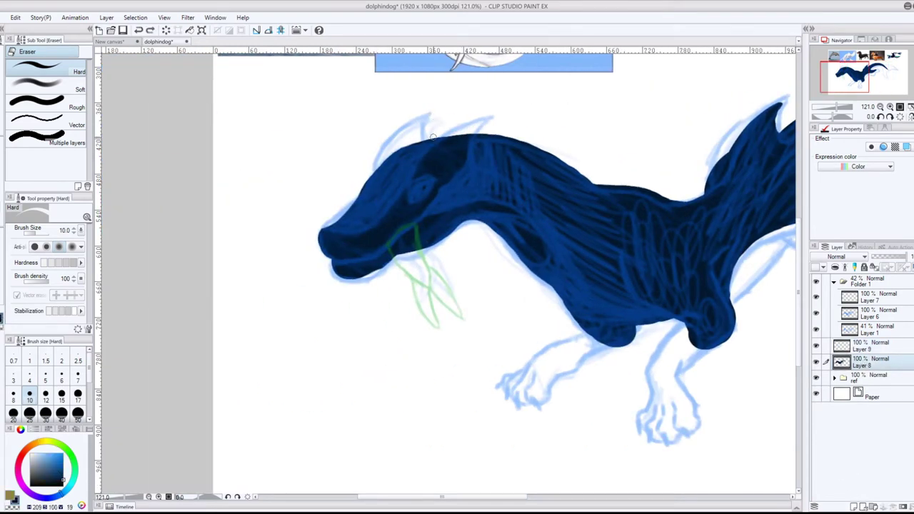
key(p)
drag(379, 167, 431, 117)
drag(421, 147, 442, 106)
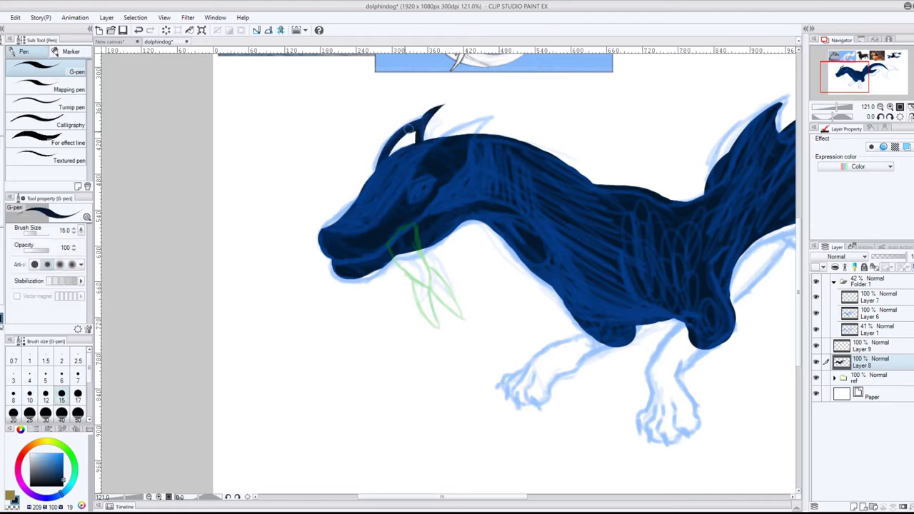
mouse_move(379, 162)
mouse_down()
mouse_move(411, 148)
mouse_move(444, 108)
mouse_move(417, 147)
mouse_up()
key(ctrl+z)
key(ctrl+z)
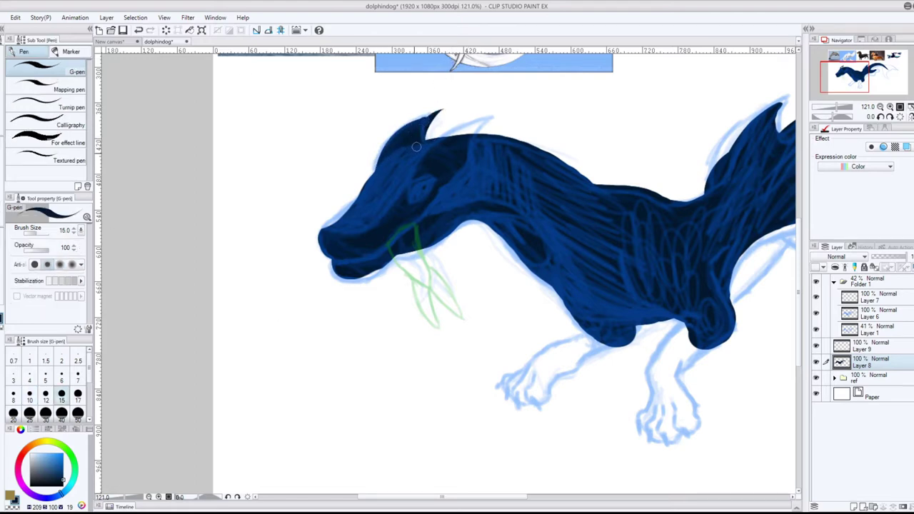
key(e)
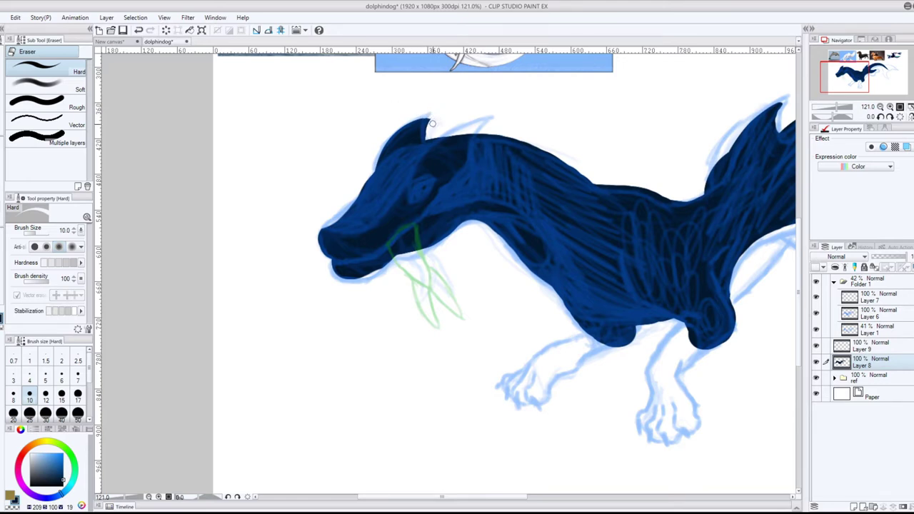
Step: Erase the navy from the near ear, eye stripe, muzzle, jaw and throat, and trim the back of the neck with the Hard eraser
drag(460, 132, 404, 205)
mouse_move(460, 134)
mouse_down()
mouse_move(454, 171)
mouse_move(432, 171)
mouse_move(423, 214)
mouse_move(359, 234)
mouse_move(320, 233)
mouse_move(342, 278)
mouse_up()
click(46, 414)
mouse_move(324, 244)
mouse_down()
mouse_move(340, 294)
mouse_move(377, 261)
mouse_up()
mouse_move(444, 161)
mouse_down()
mouse_move(368, 253)
mouse_move(423, 186)
mouse_up()
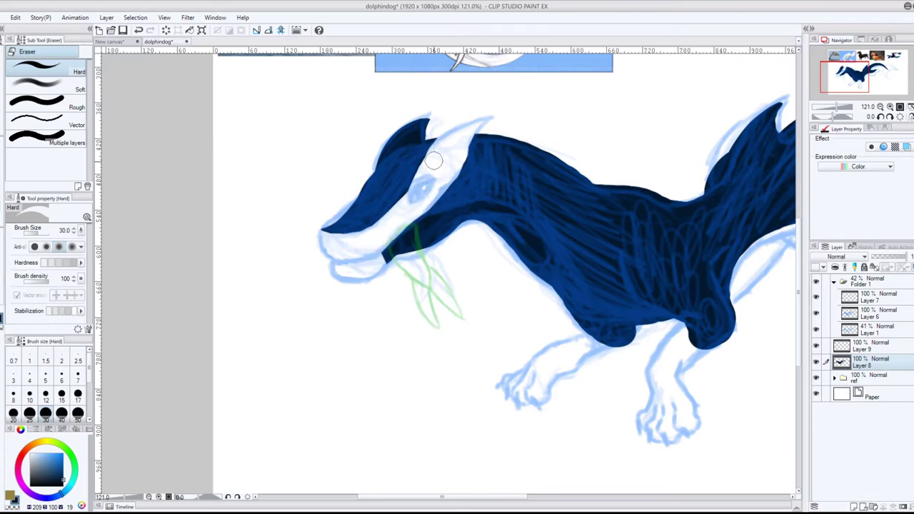
mouse_move(482, 229)
mouse_down()
mouse_move(535, 253)
mouse_move(492, 213)
mouse_move(432, 234)
mouse_move(526, 242)
mouse_move(518, 218)
mouse_move(485, 207)
mouse_up()
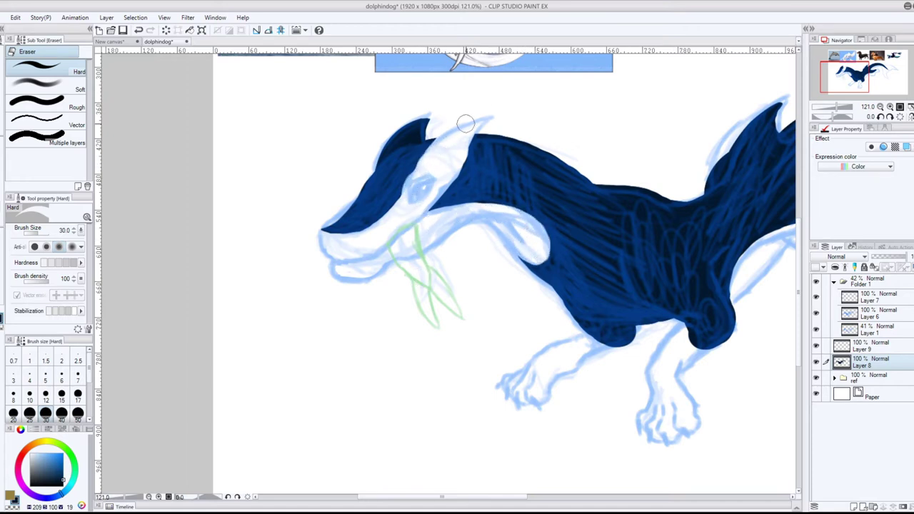
drag(465, 124, 436, 189)
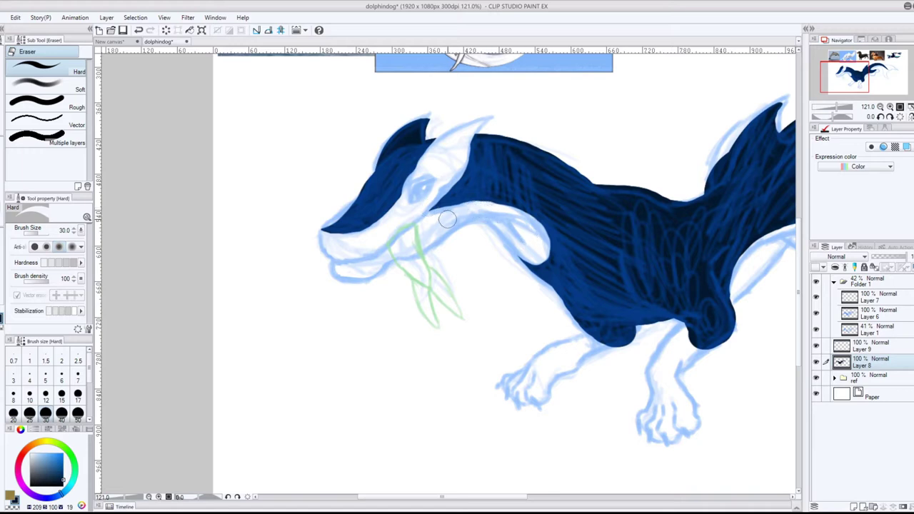
drag(587, 169, 552, 145)
key(bracketleft)
key(bracketleft)
Step: Select Layer 9 and switch to the size 15 G-pen with the ochre colour
click(863, 349)
key(p)
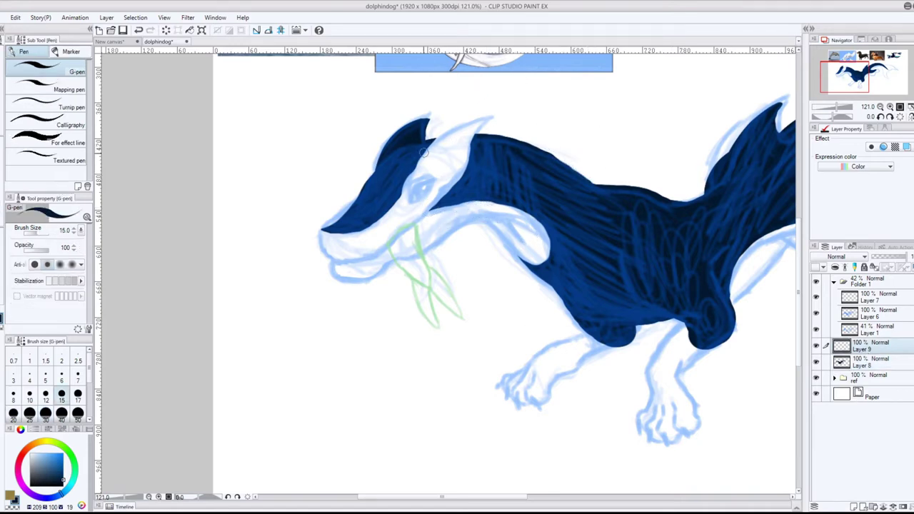
key(ctrl+z)
key(x)
mouse_move(405, 194)
mouse_down()
mouse_move(428, 156)
mouse_move(470, 135)
mouse_move(464, 153)
mouse_up()
mouse_move(477, 130)
mouse_down()
mouse_move(494, 121)
mouse_move(448, 196)
mouse_up()
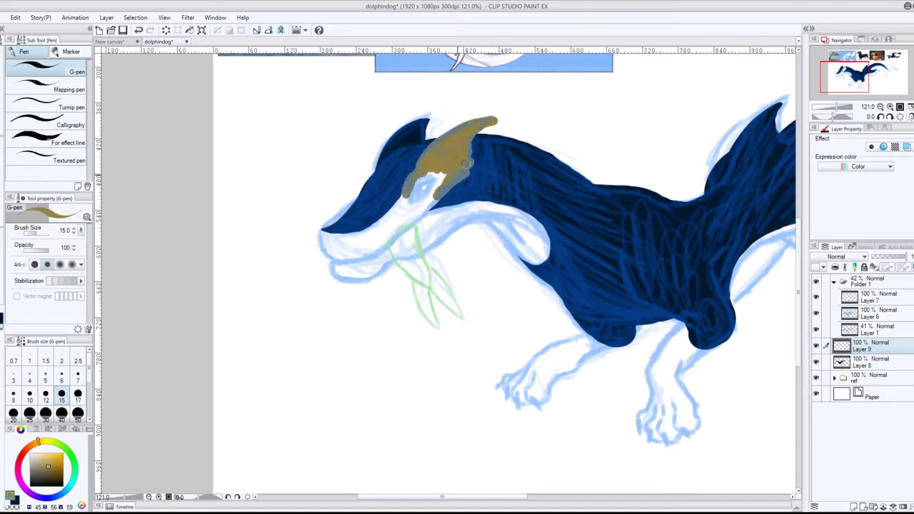
key(ctrl+z)
key(ctrl+z)
key(ctrl+z)
key(ctrl+z)
key(ctrl+z)
key(ctrl+z)
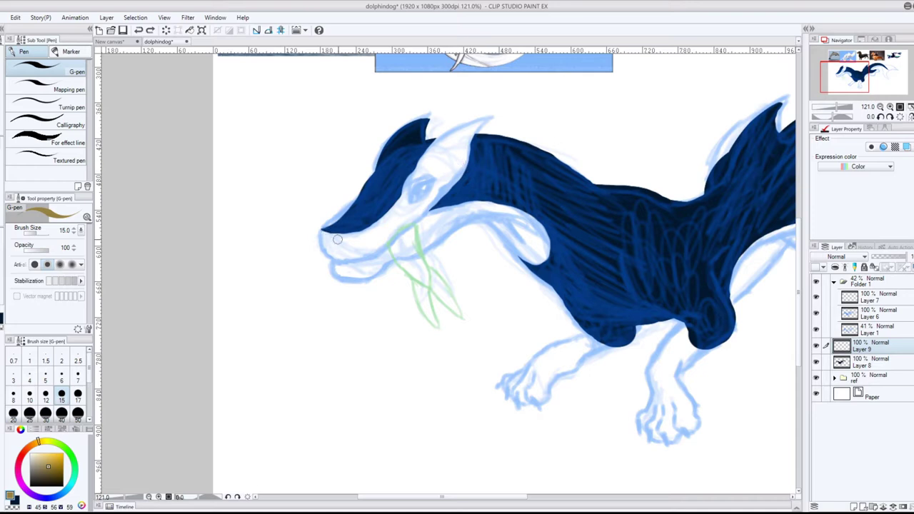
key(ctrl+z)
Step: With Layer 9 moved beneath the navy layer, fill the muzzle, eye stripe, lower jaw, throat and near ear in ochre
drag(322, 233, 333, 256)
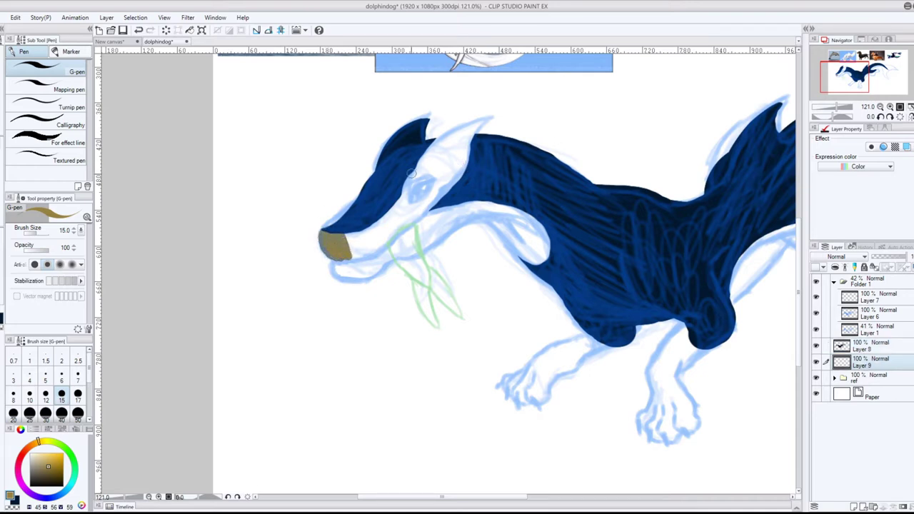
mouse_move(433, 141)
mouse_down()
mouse_move(400, 189)
mouse_move(328, 236)
mouse_up()
mouse_move(450, 184)
mouse_down()
mouse_move(336, 255)
mouse_move(461, 170)
mouse_move(421, 174)
mouse_move(440, 165)
mouse_move(444, 173)
mouse_move(340, 261)
mouse_move(431, 217)
mouse_up()
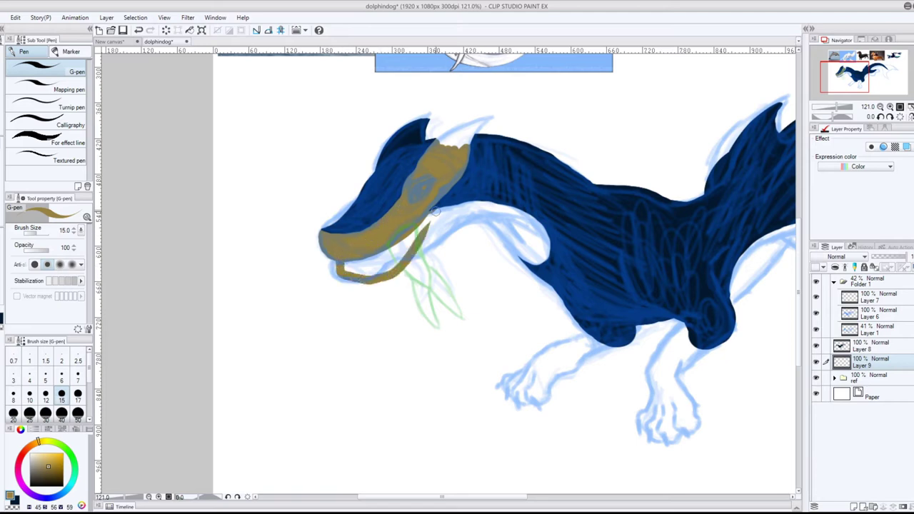
key(ctrl+z)
mouse_move(340, 260)
mouse_down()
mouse_move(398, 255)
mouse_move(356, 273)
mouse_move(475, 202)
mouse_move(443, 215)
mouse_move(440, 237)
mouse_move(529, 246)
mouse_move(492, 215)
mouse_move(519, 236)
mouse_move(532, 218)
mouse_move(464, 217)
mouse_up()
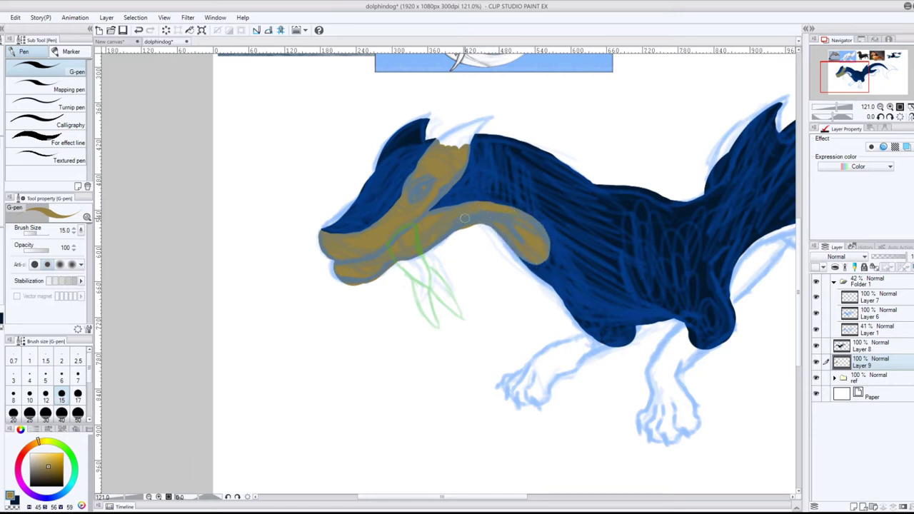
drag(439, 146, 498, 107)
key(e)
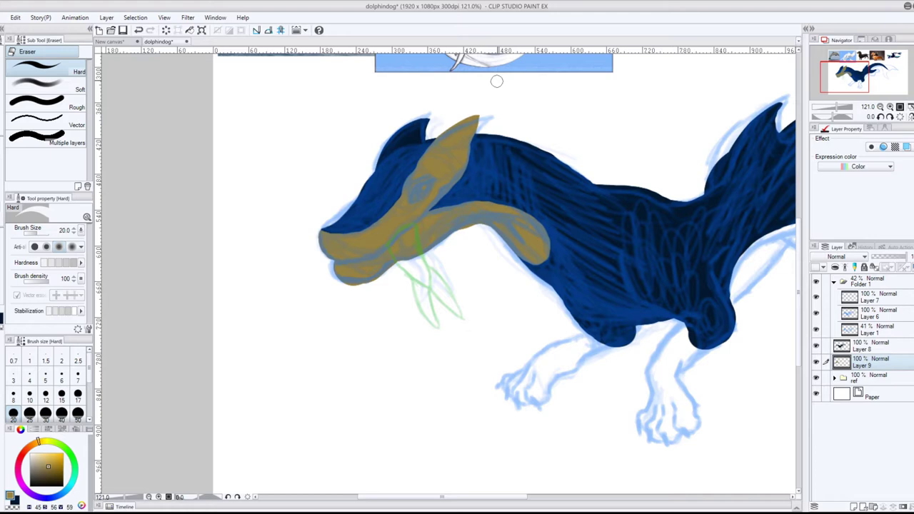
Step: Add a new layer directly above the navy base layer
click(869, 347)
click(853, 506)
key(p)
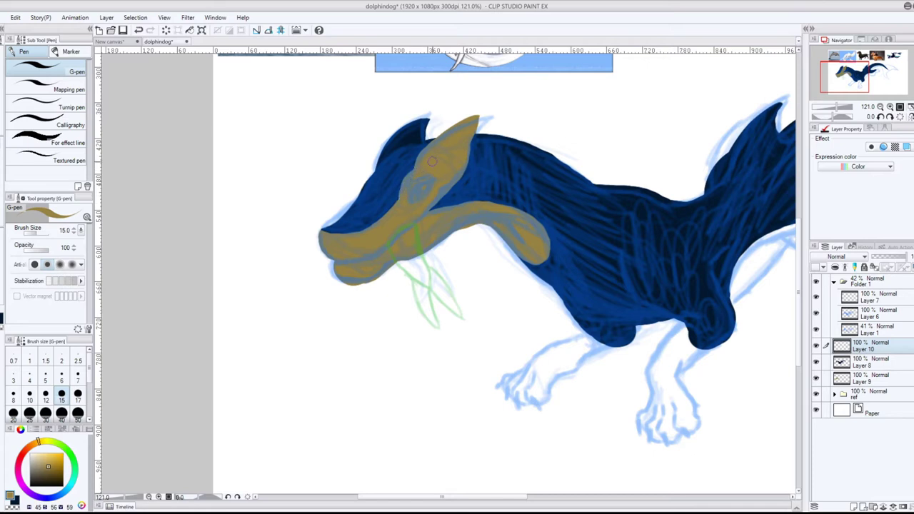
Step: On Layer 9, fill both forelegs and their paws in ochre with the size 15 G-pen
click(870, 379)
mouse_move(598, 322)
mouse_down()
mouse_move(540, 356)
mouse_move(521, 399)
mouse_move(532, 400)
mouse_move(550, 363)
mouse_move(544, 378)
mouse_move(602, 336)
mouse_move(610, 343)
mouse_move(569, 360)
mouse_up()
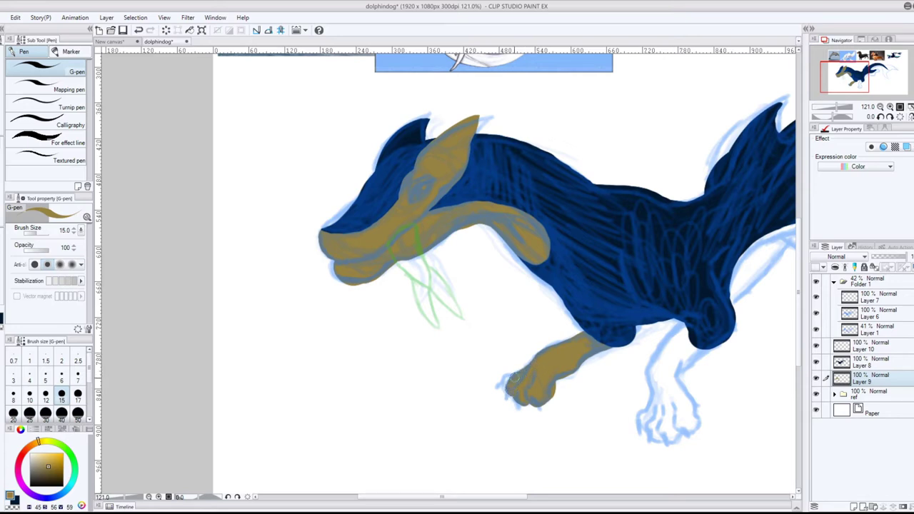
mouse_move(681, 332)
mouse_down()
mouse_move(654, 368)
mouse_move(642, 424)
mouse_move(647, 415)
mouse_move(647, 430)
mouse_move(656, 417)
mouse_move(656, 439)
mouse_move(662, 420)
mouse_move(669, 440)
mouse_move(659, 389)
mouse_up()
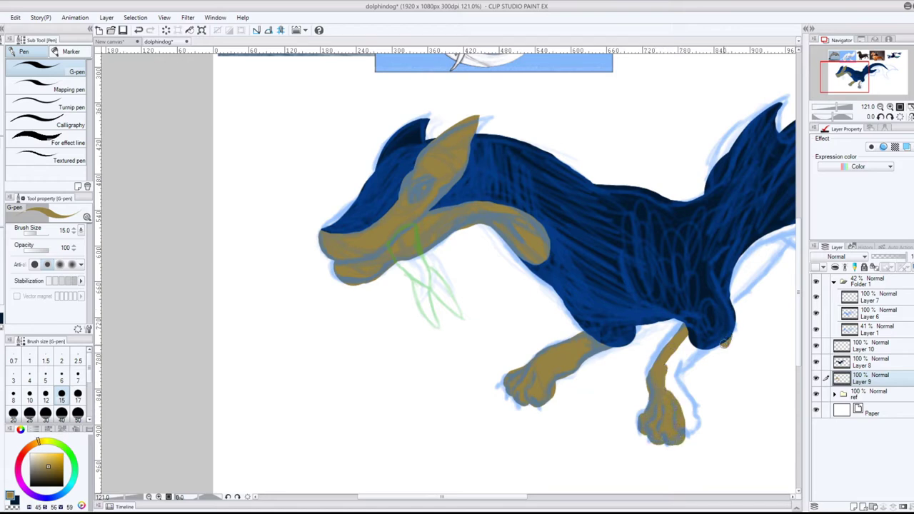
mouse_move(724, 343)
mouse_down()
mouse_move(665, 382)
mouse_move(682, 336)
mouse_up()
Step: Clean up the rear edge of the near foreleg with the size 20 Hard eraser and fill out its lower leg and paw in ochre
key(e)
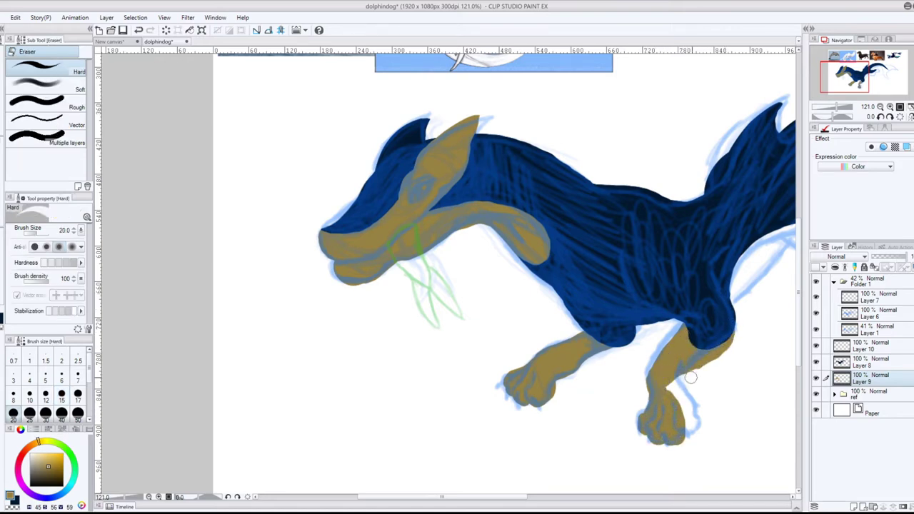
mouse_move(691, 377)
mouse_down()
mouse_move(743, 328)
mouse_move(689, 379)
mouse_up()
key(p)
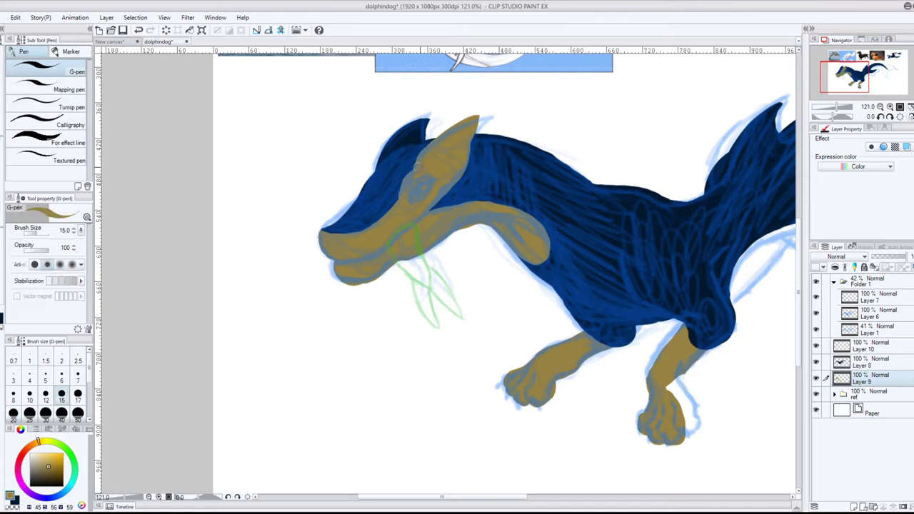
drag(722, 341, 686, 368)
mouse_move(691, 433)
mouse_down()
mouse_move(677, 372)
mouse_move(741, 320)
mouse_move(694, 381)
mouse_move(712, 358)
mouse_up()
key(e)
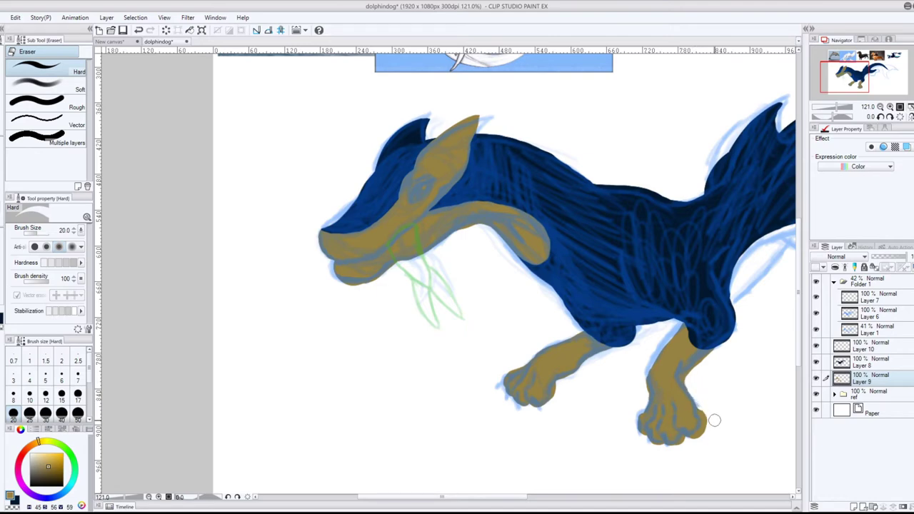
Step: Fill the belly between the near foreleg and the hind leg in ochre, and trim its lower edge
scroll(715, 420, right, 4)
key(p)
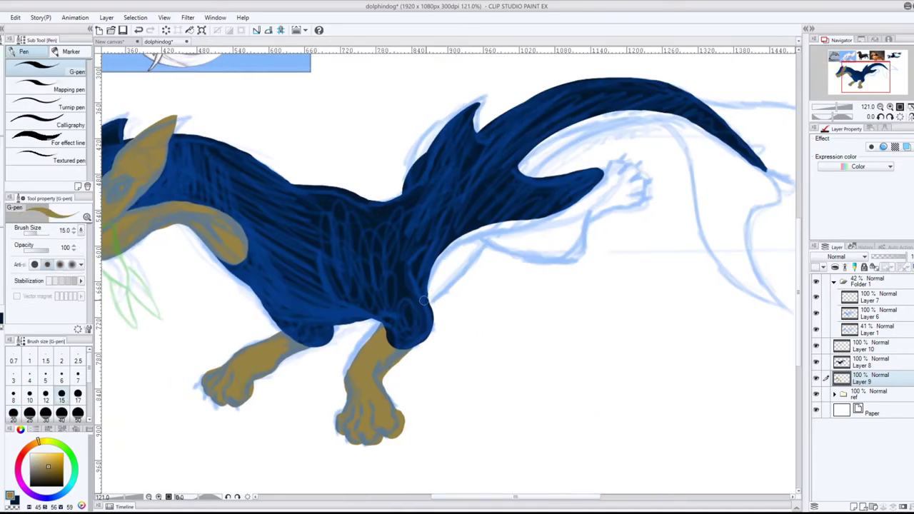
mouse_move(424, 301)
mouse_down()
mouse_move(504, 218)
mouse_move(451, 260)
mouse_up()
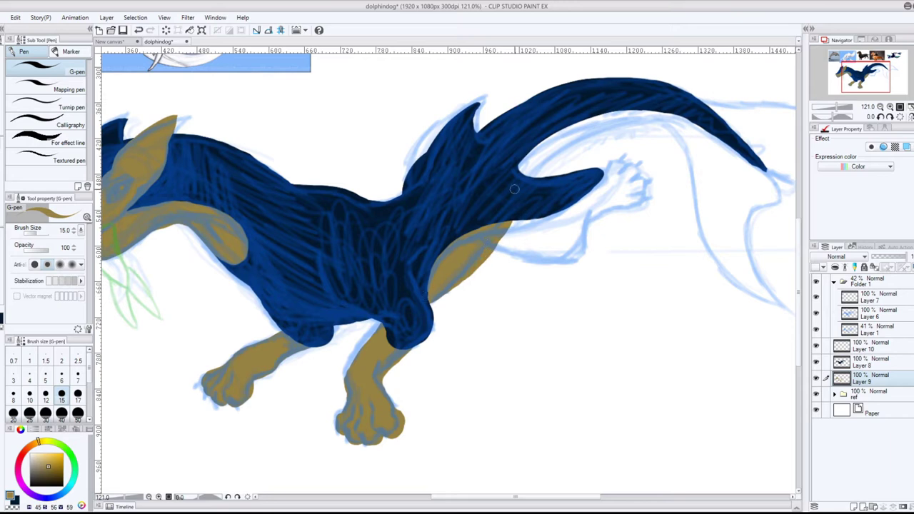
key(e)
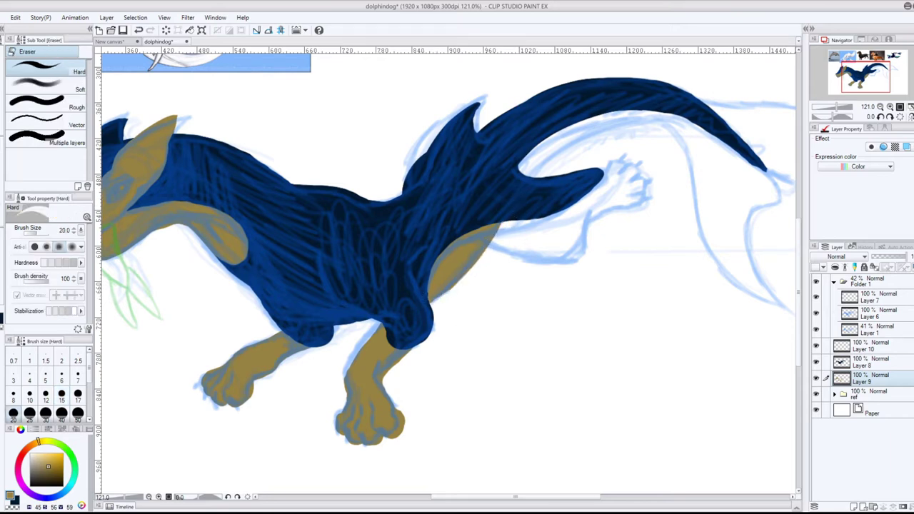
Step: Fill the tail's underside near its base, the underside of the raised hind leg and the hind paw in ochre
key(p)
mouse_move(526, 176)
mouse_down()
mouse_move(662, 108)
mouse_move(523, 167)
mouse_up()
key(ctrl+z)
mouse_move(492, 243)
mouse_down()
mouse_move(560, 255)
mouse_move(600, 196)
mouse_up()
mouse_move(502, 223)
mouse_down()
mouse_move(533, 243)
mouse_move(574, 200)
mouse_move(578, 226)
mouse_move(548, 246)
mouse_move(582, 224)
mouse_move(542, 243)
mouse_move(612, 164)
mouse_move(630, 176)
mouse_move(615, 179)
mouse_move(630, 179)
mouse_move(614, 195)
mouse_move(637, 197)
mouse_move(628, 220)
mouse_move(634, 212)
mouse_move(602, 214)
mouse_move(587, 248)
mouse_move(559, 268)
mouse_up()
Step: Slim the raised hind leg and paw with the size 20 Hard eraser, and touch up the paw's toes in ochre
key(e)
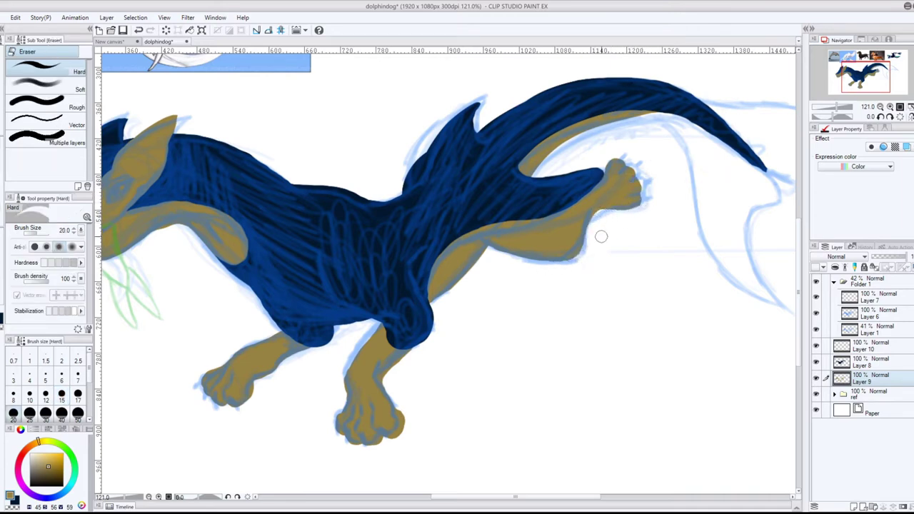
mouse_move(595, 227)
mouse_down()
mouse_move(652, 192)
mouse_move(637, 208)
mouse_move(605, 212)
mouse_move(646, 195)
mouse_move(602, 212)
mouse_move(646, 190)
mouse_move(599, 215)
mouse_move(647, 177)
mouse_up()
key(p)
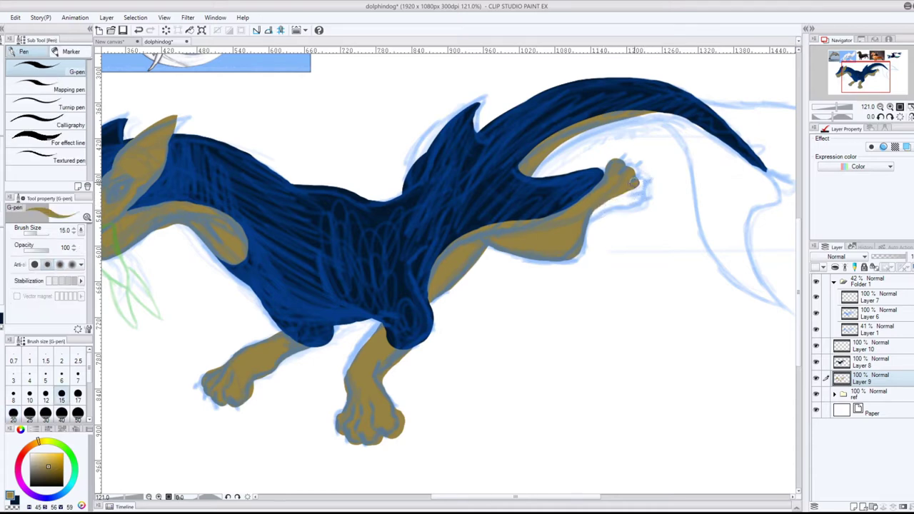
key(e)
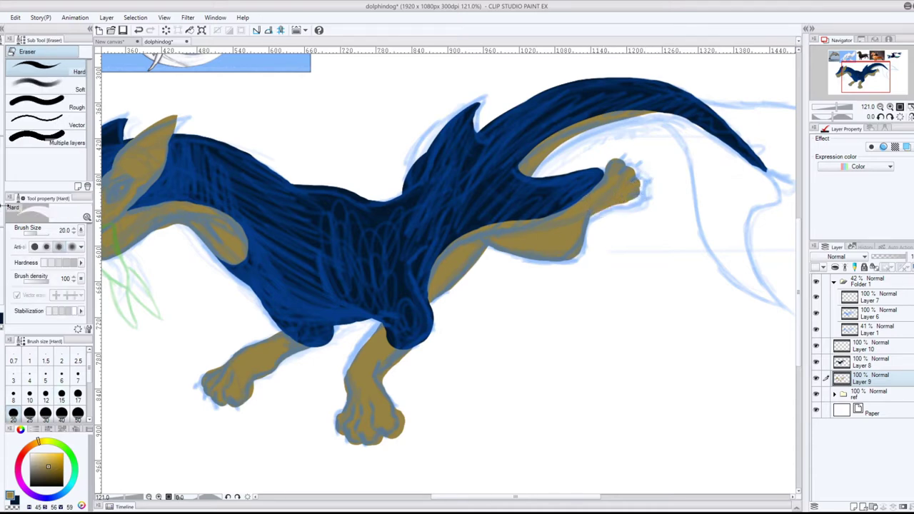
Step: Erase the outer end of the ochre strip beneath the tail with the size 20 Hard eraser
key(p)
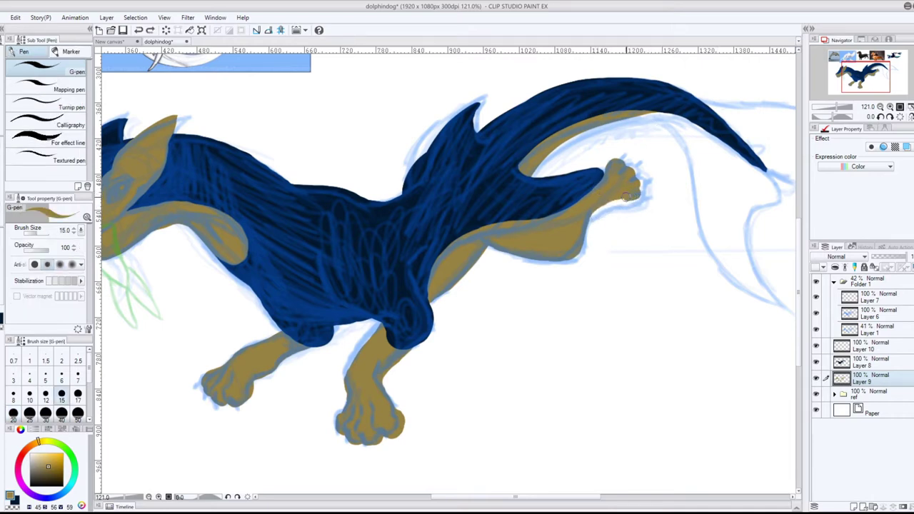
key(e)
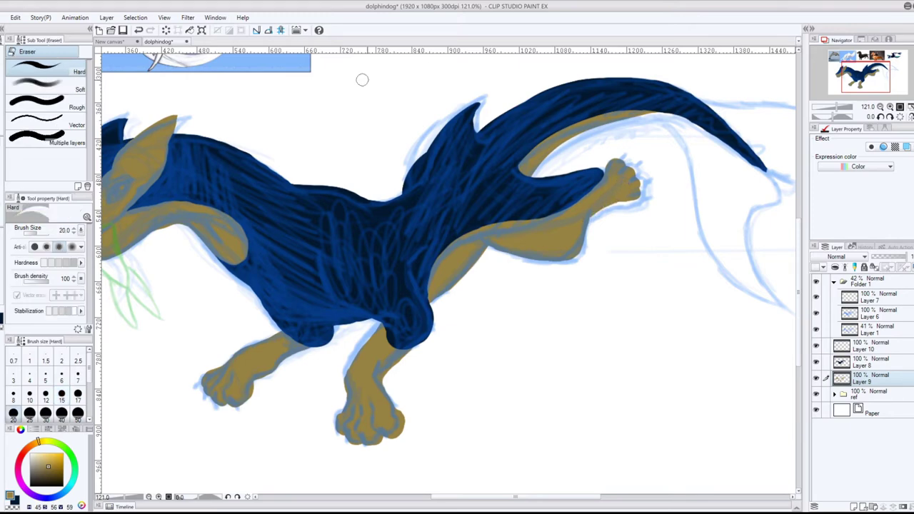
mouse_move(641, 118)
mouse_down()
mouse_move(526, 182)
mouse_move(656, 103)
mouse_up()
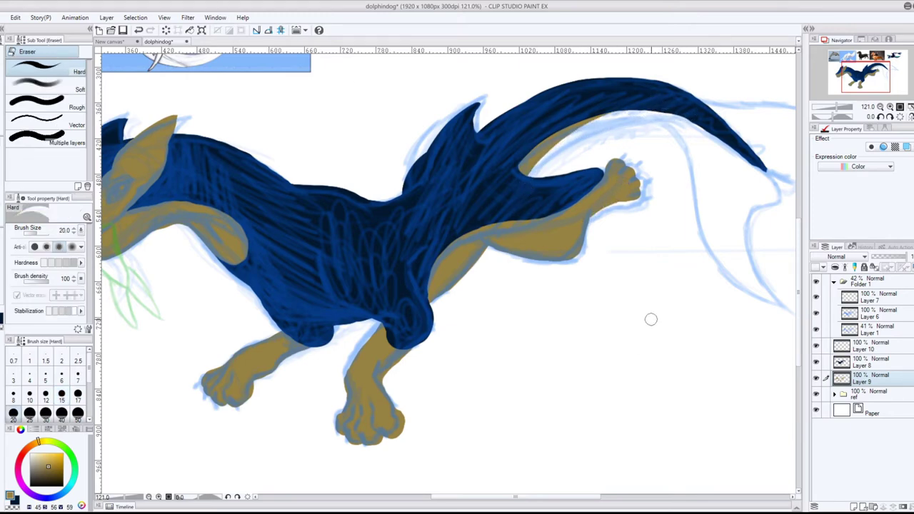
Step: Lasso the tail fluke sketch on Layer 6, shrink it to about 80% and reposition it against the tip of the tail
scroll(651, 314, down, 8)
scroll(748, 235, up, 9)
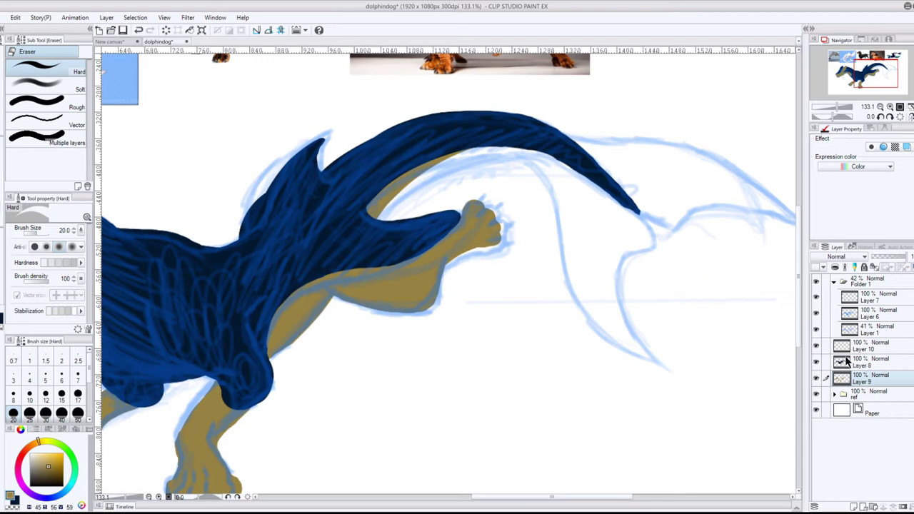
click(871, 314)
key(m)
mouse_move(513, 166)
mouse_down()
mouse_move(632, 206)
mouse_move(561, 117)
mouse_move(367, 166)
mouse_up()
key(ctrl+t)
drag(664, 216, 712, 258)
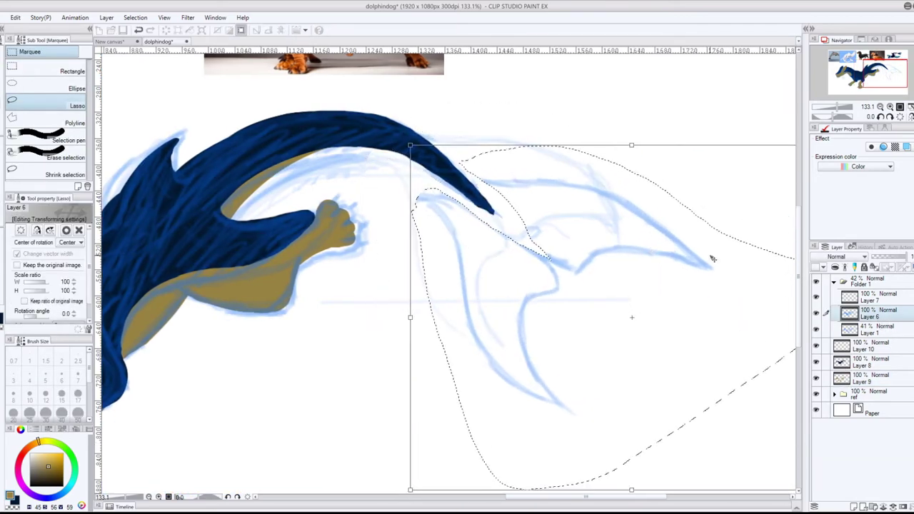
mouse_move(637, 239)
mouse_down()
mouse_move(623, 226)
mouse_move(629, 235)
mouse_up()
drag(402, 140, 486, 214)
drag(641, 280, 571, 217)
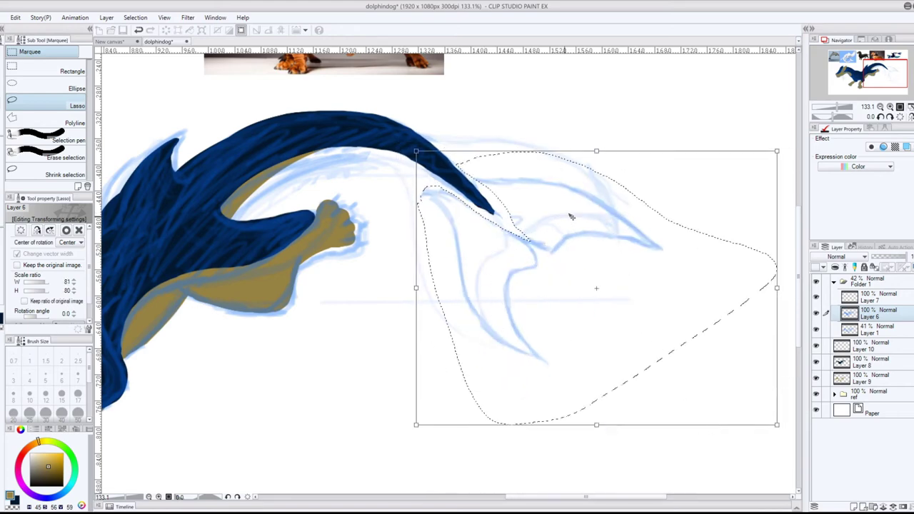
drag(761, 113, 774, 127)
mouse_move(591, 230)
mouse_down()
mouse_move(579, 236)
mouse_move(594, 209)
mouse_up()
key(Return)
key(ctrl+d)
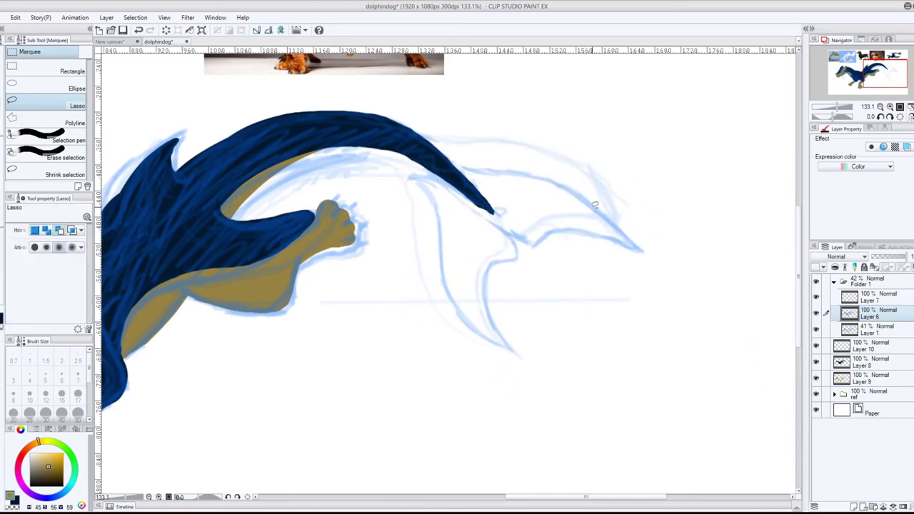
Step: Fill both tail flukes in ochre on Layer 9 with the size 15 G-pen, following the resized sketch
scroll(594, 205, down, 5)
scroll(536, 241, up, 3)
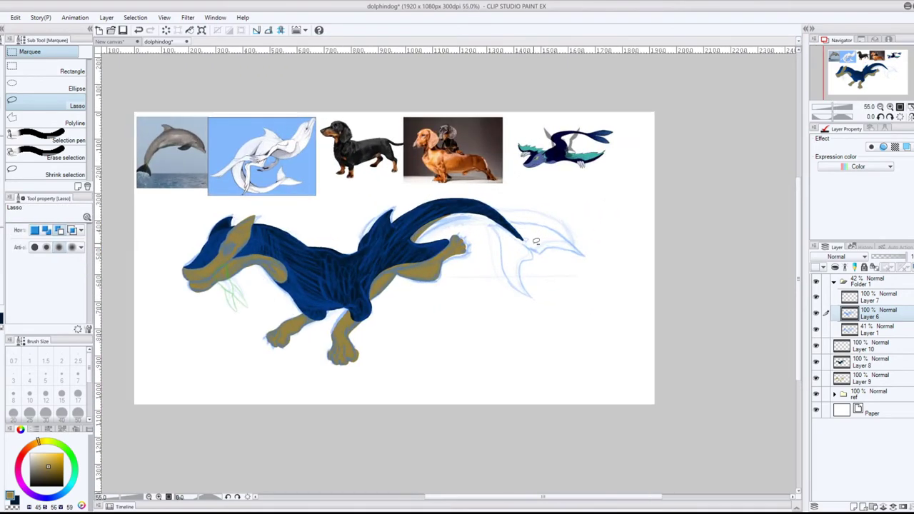
scroll(536, 241, up, 4)
key(p)
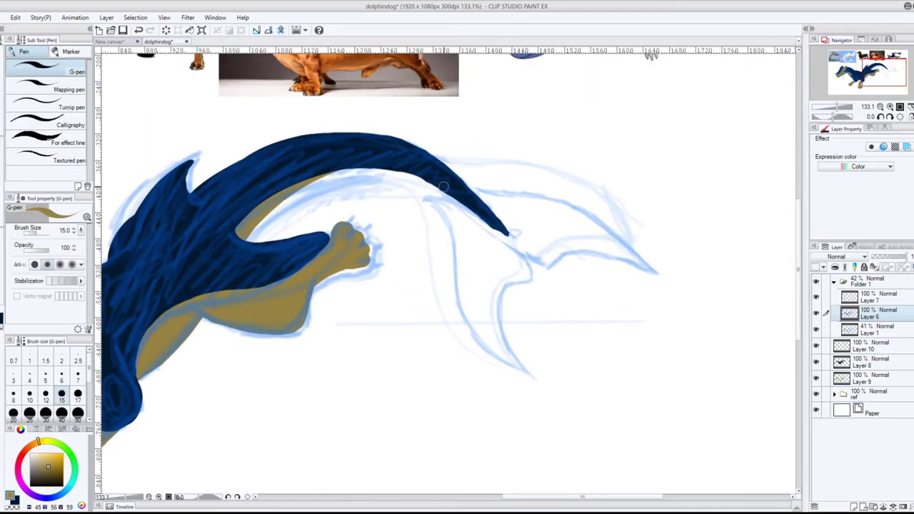
drag(443, 187, 516, 250)
key(ctrl+z)
click(867, 383)
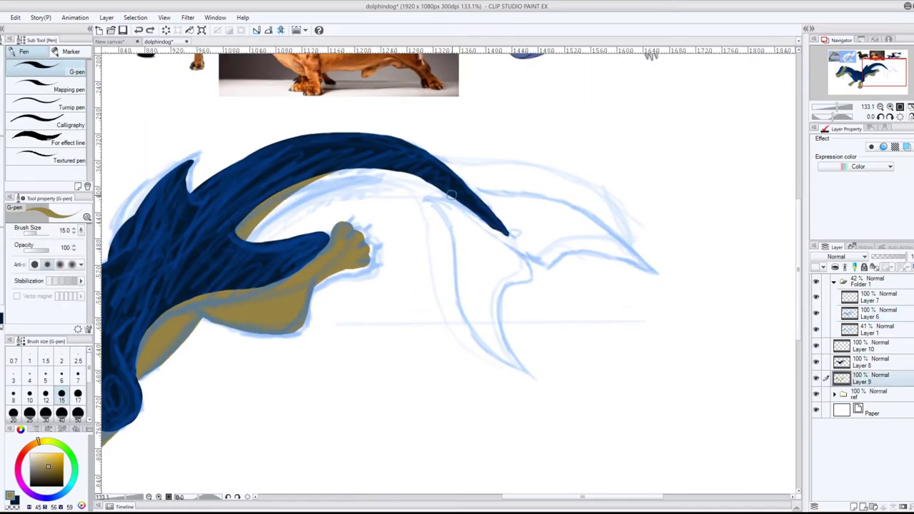
mouse_move(448, 193)
mouse_down()
mouse_move(493, 226)
mouse_move(521, 268)
mouse_move(435, 177)
mouse_move(449, 210)
mouse_move(455, 193)
mouse_move(483, 324)
mouse_move(465, 252)
mouse_move(473, 229)
mouse_move(501, 265)
mouse_move(477, 304)
mouse_up()
drag(502, 226, 541, 258)
mouse_move(464, 186)
mouse_down()
mouse_move(524, 199)
mouse_move(638, 273)
mouse_move(502, 190)
mouse_move(665, 279)
mouse_up()
key(ctrl+z)
drag(539, 255, 671, 284)
mouse_move(474, 191)
mouse_down()
mouse_move(503, 199)
mouse_move(552, 245)
mouse_move(566, 231)
mouse_move(563, 249)
mouse_move(636, 264)
mouse_move(590, 218)
mouse_move(535, 214)
mouse_up()
Step: Trim the outer edges and tips of both ochre tail flukes with the size 60 Hard eraser
key(e)
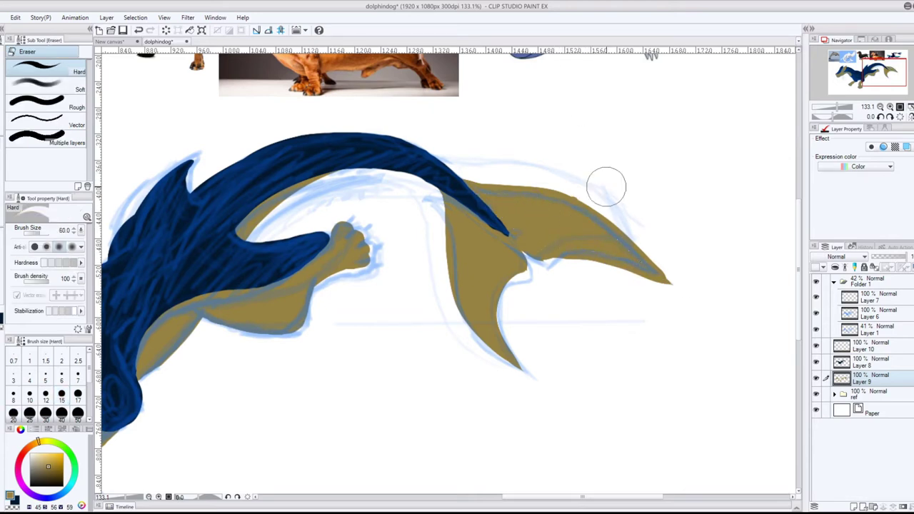
mouse_move(461, 179)
mouse_down()
mouse_move(591, 191)
mouse_move(694, 367)
mouse_move(618, 212)
mouse_up()
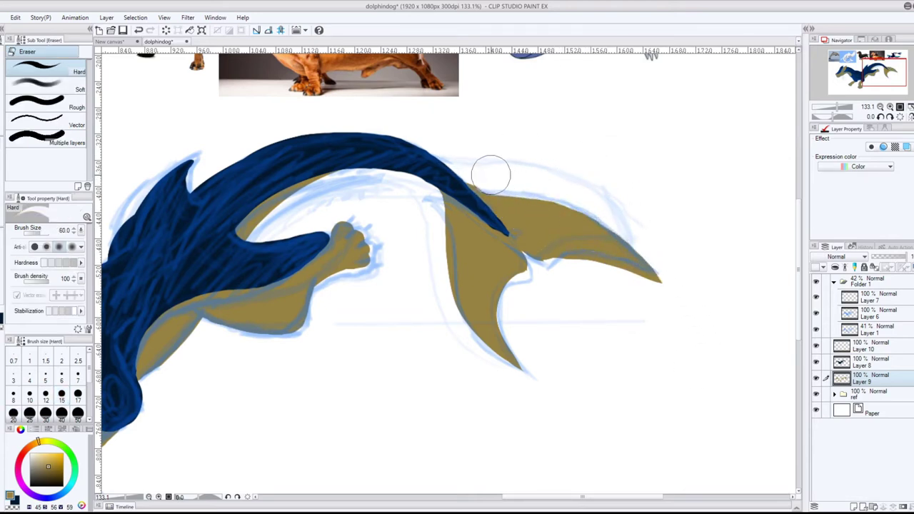
drag(429, 204, 461, 332)
mouse_move(475, 166)
mouse_down()
mouse_move(629, 229)
mouse_move(693, 355)
mouse_move(683, 390)
mouse_move(540, 284)
mouse_move(527, 292)
mouse_move(550, 279)
mouse_move(638, 334)
mouse_move(679, 292)
mouse_move(642, 297)
mouse_move(579, 276)
mouse_up()
drag(650, 304, 580, 274)
drag(675, 285, 643, 296)
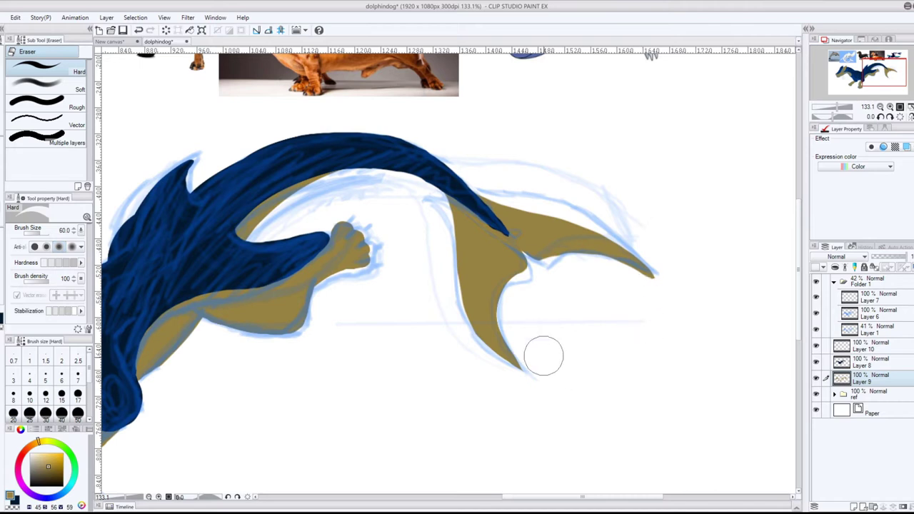
drag(530, 387, 512, 388)
mouse_move(663, 286)
mouse_down()
mouse_move(662, 255)
mouse_move(655, 292)
mouse_move(619, 282)
mouse_move(652, 313)
mouse_move(653, 291)
mouse_move(617, 278)
mouse_up()
Step: Lasso the ochre tail flukes and nudge them slightly upward against the tail tip
key(m)
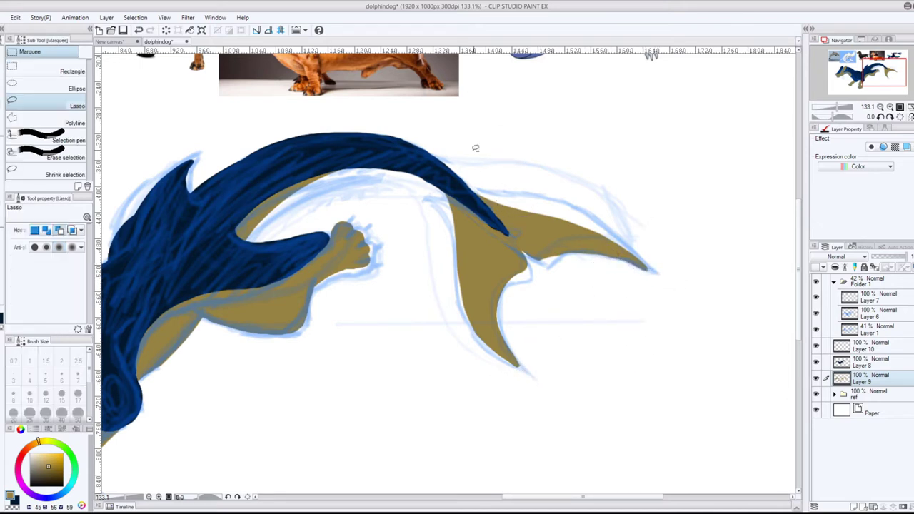
drag(459, 136, 575, 130)
key(k)
drag(548, 240, 547, 236)
key(ctrl+d)
Step: Slim the navy tail tip on Layer 8 with the size 60 Hard eraser so it tapers into the flukes
key(e)
drag(462, 159, 545, 185)
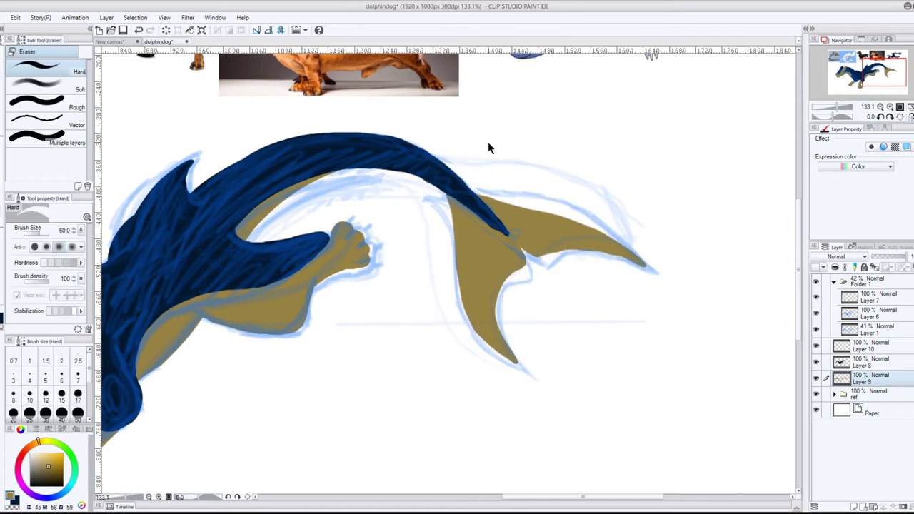
key(ctrl+z)
click(864, 363)
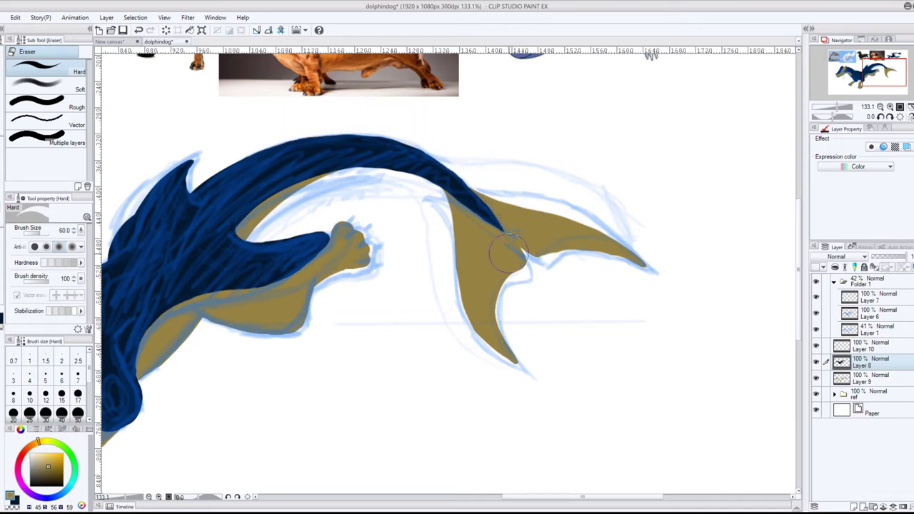
scroll(405, 232, down, 10)
scroll(257, 225, up, 10)
scroll(282, 225, down, 5)
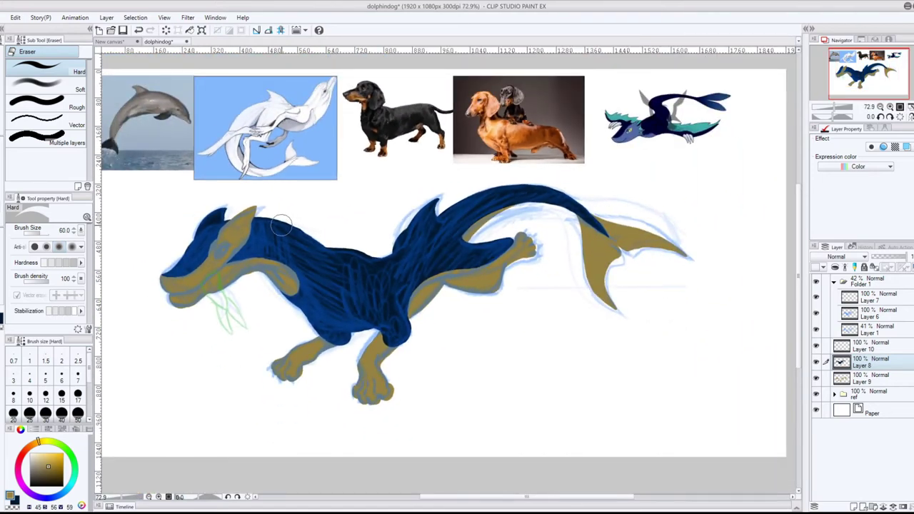
Step: Add a new layer above Layer 10 and darken the muzzle's sampled ochre to a brown of 46, 66, 37
click(868, 346)
click(854, 506)
click(2, 319)
alt+click(189, 277)
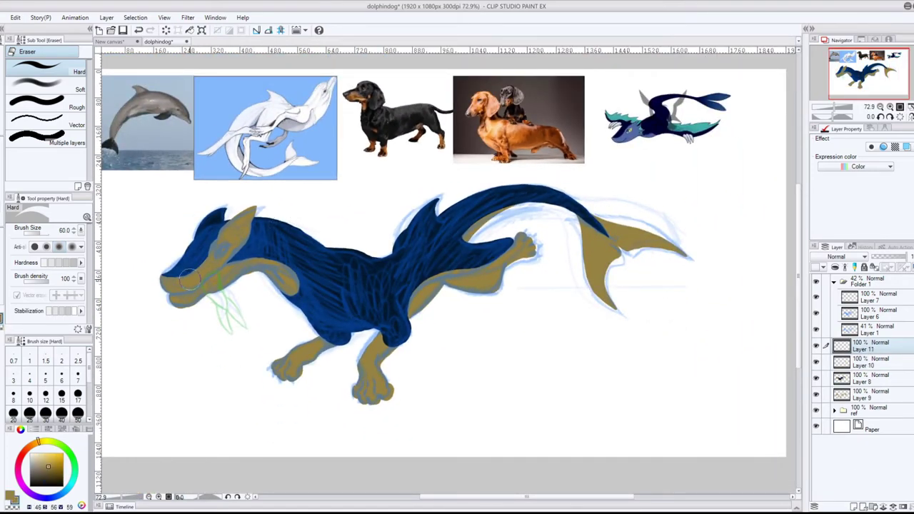
Step: Draw four dark brown claws on the near forepaw and one on the far forepaw with the size 8 G-pen
key(bracketleft)
key(bracketleft)
key(bracketleft)
key(bracketleft)
key(bracketleft)
key(bracketleft)
key(bracketleft)
key(bracketleft)
key(bracketleft)
key(bracketleft)
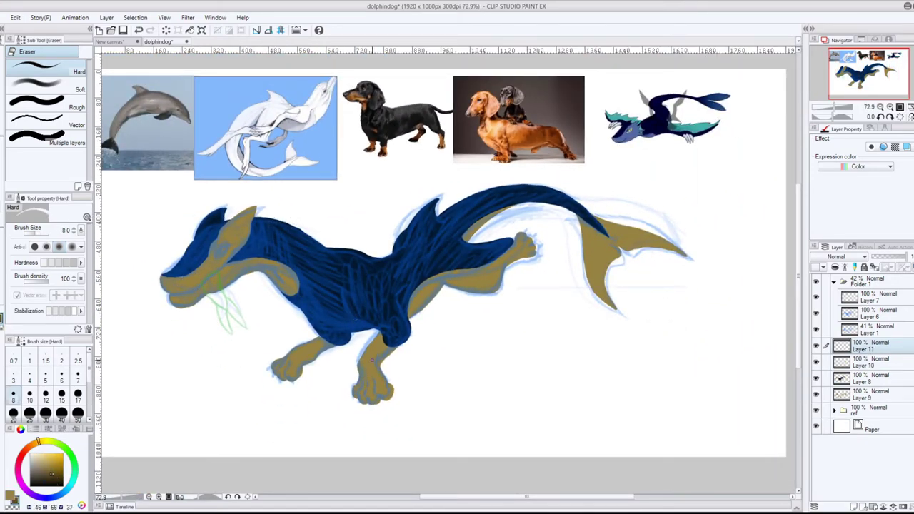
scroll(371, 361, up, 5)
key(p)
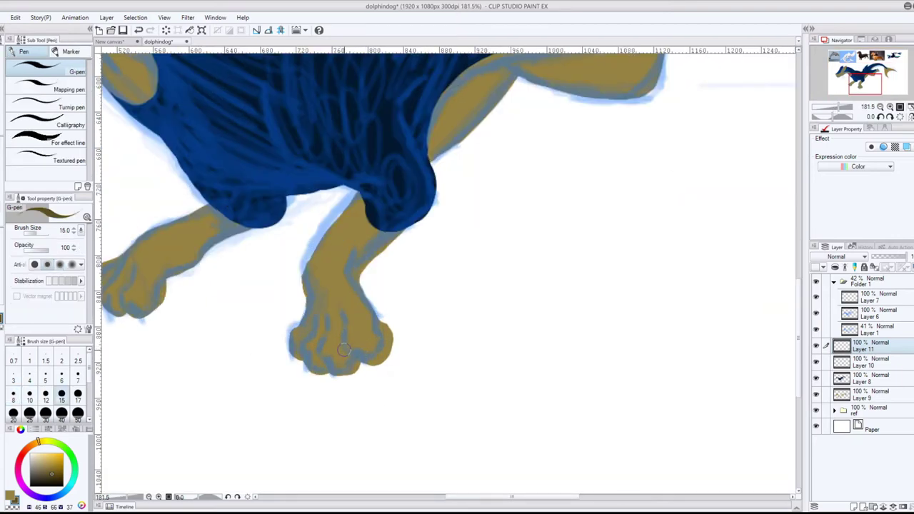
mouse_move(357, 347)
mouse_down()
mouse_move(379, 367)
mouse_move(328, 371)
mouse_move(288, 356)
mouse_up()
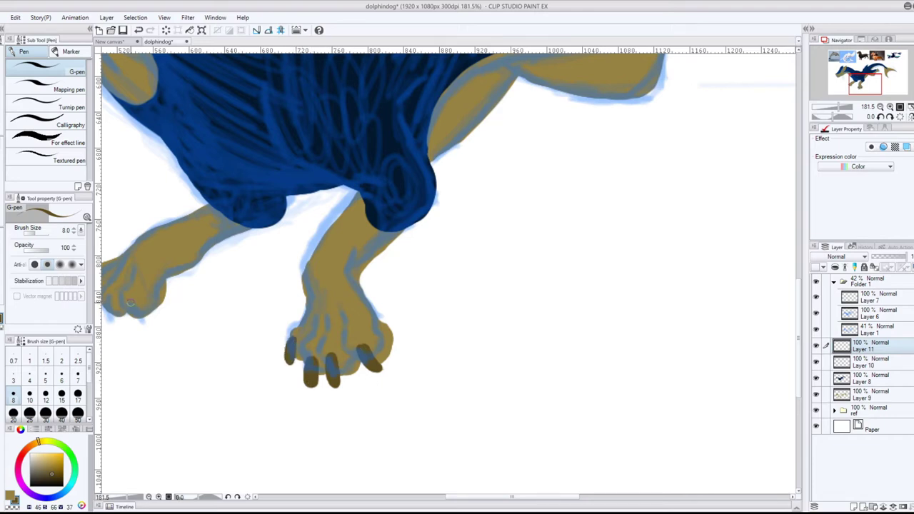
drag(131, 302, 143, 324)
Step: Taper the forepaw claws with the size 10 Hard eraser and undo the last excessive trims
key(e)
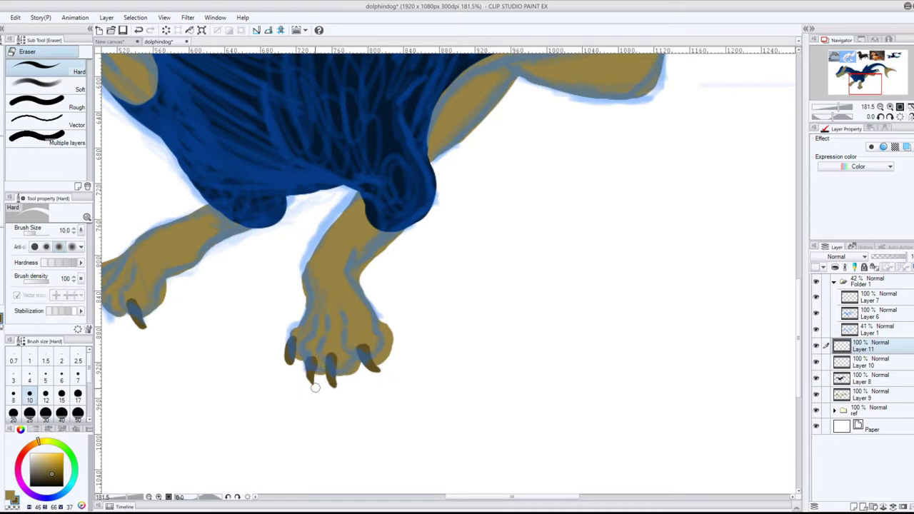
mouse_move(311, 377)
mouse_down()
mouse_move(305, 352)
mouse_move(314, 350)
mouse_up()
key(ctrl+z)
key(ctrl+z)
key(ctrl+z)
key(ctrl+z)
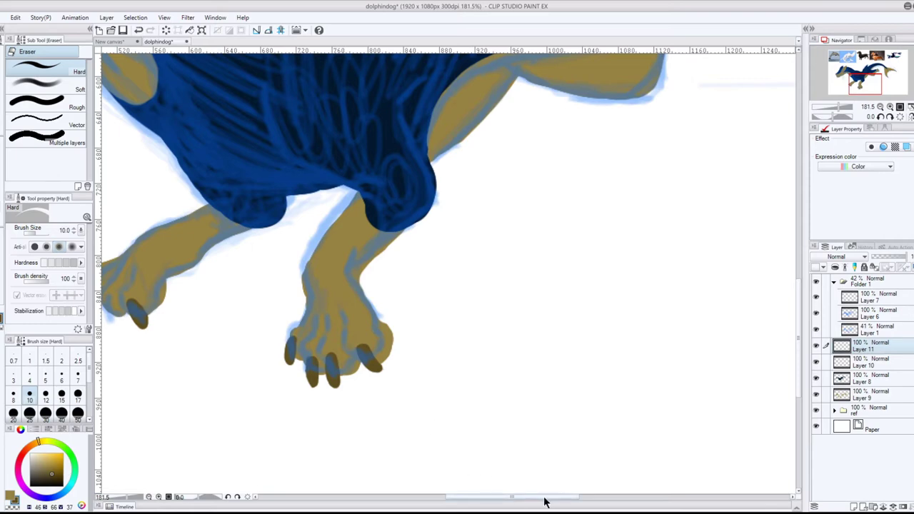
Step: Draw the far forepaw's three remaining claws with the size 8 G-pen and refine them with the size 10 Hard eraser
drag(542, 498, 492, 498)
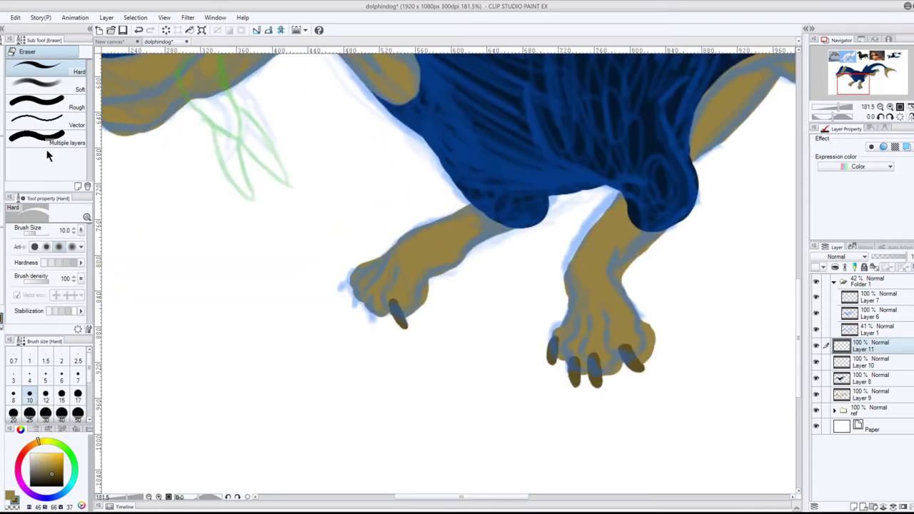
key(p)
drag(371, 327, 373, 302)
key(e)
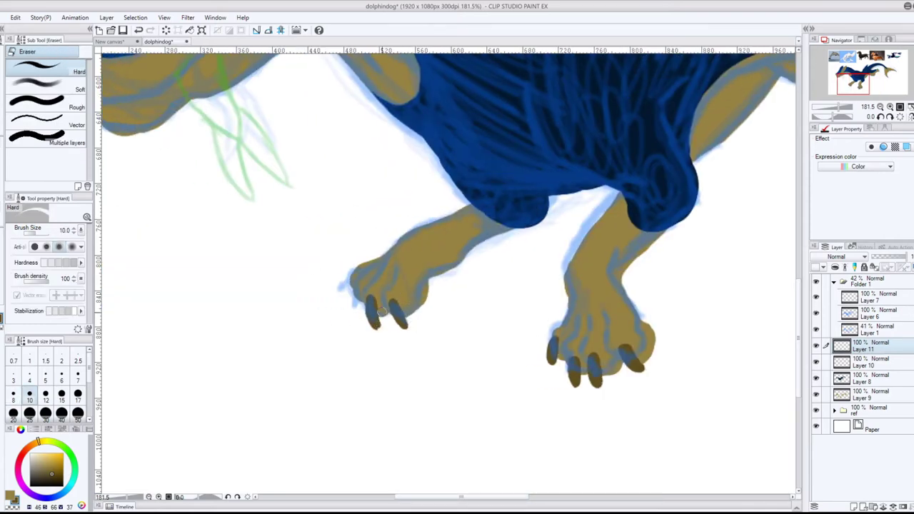
key(p)
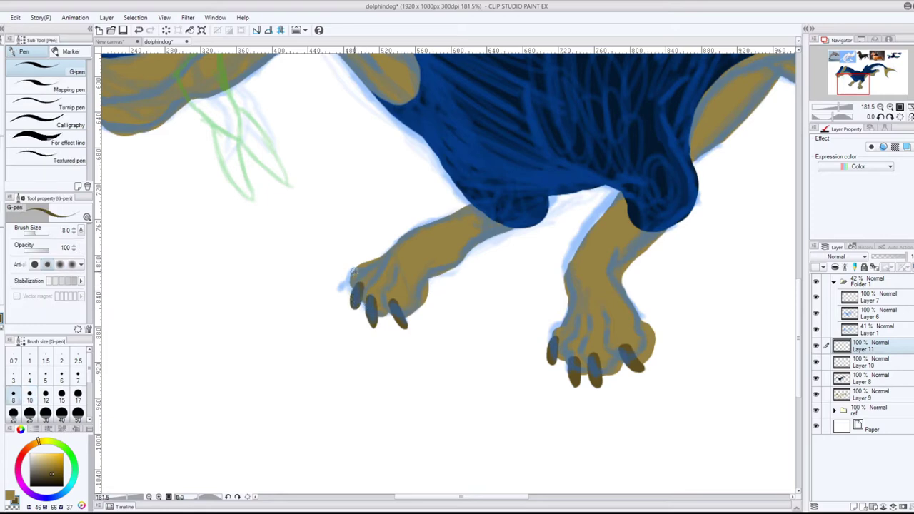
key(e)
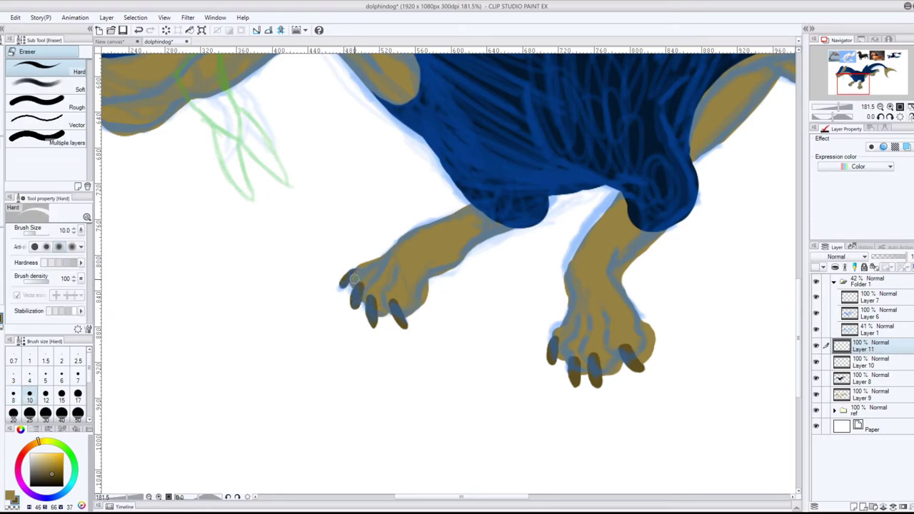
Step: Draw four dark brown claws on the toes of the raised hind paw with the size 8 G-pen
scroll(442, 179, down, 10)
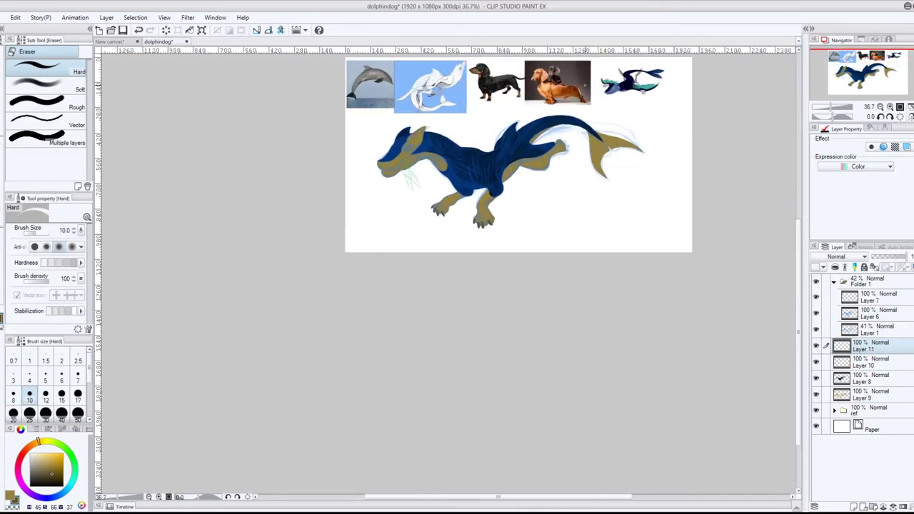
scroll(561, 127, up, 10)
key(p)
drag(557, 199, 552, 205)
drag(575, 208, 566, 221)
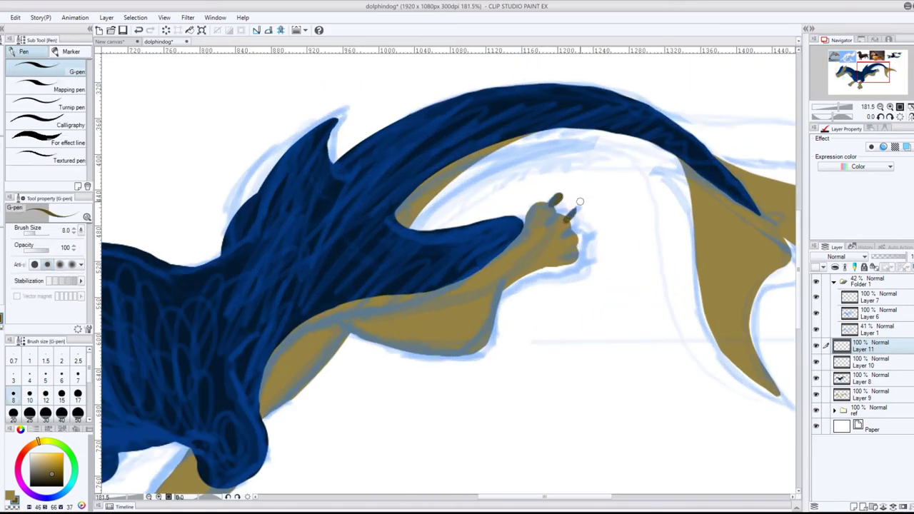
key(e)
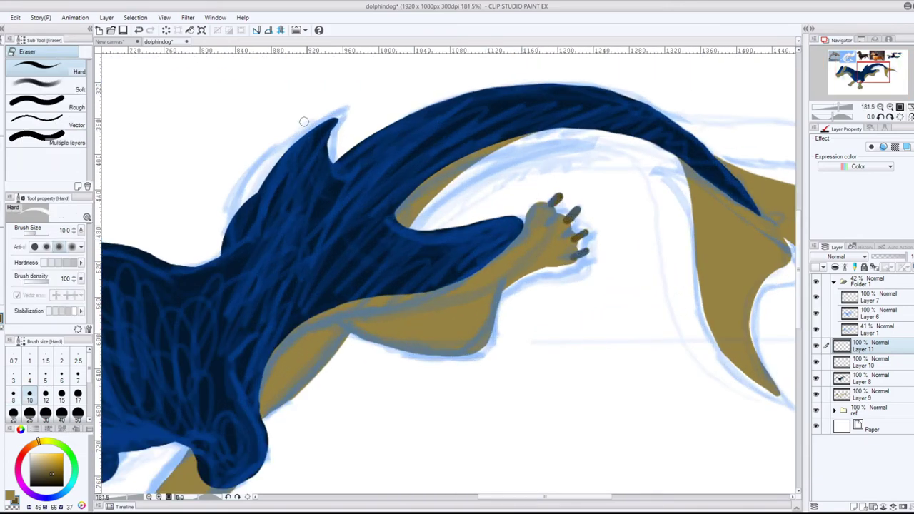
Step: Lasso the raised hind paw's claws and move them closer onto their toes
key(p)
key(m)
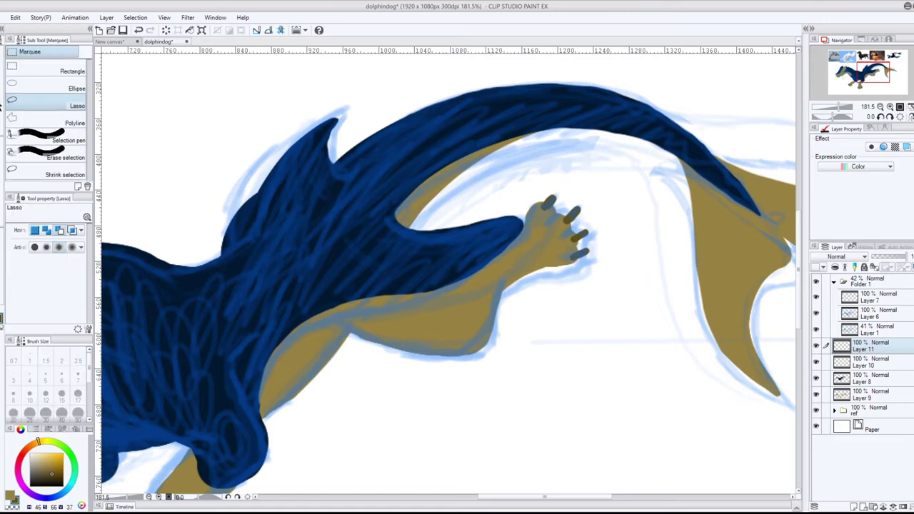
mouse_move(569, 200)
mouse_down()
mouse_move(577, 243)
mouse_move(584, 222)
mouse_move(580, 238)
mouse_move(607, 244)
mouse_move(604, 255)
mouse_up()
key(k)
key(ctrl+d)
key(m)
key(k)
key(m)
key(ctrl+d)
Step: Rotate the raised hind paw's lowest claw and second claw from the top to fit the toes
key(ctrl+t)
key(Return)
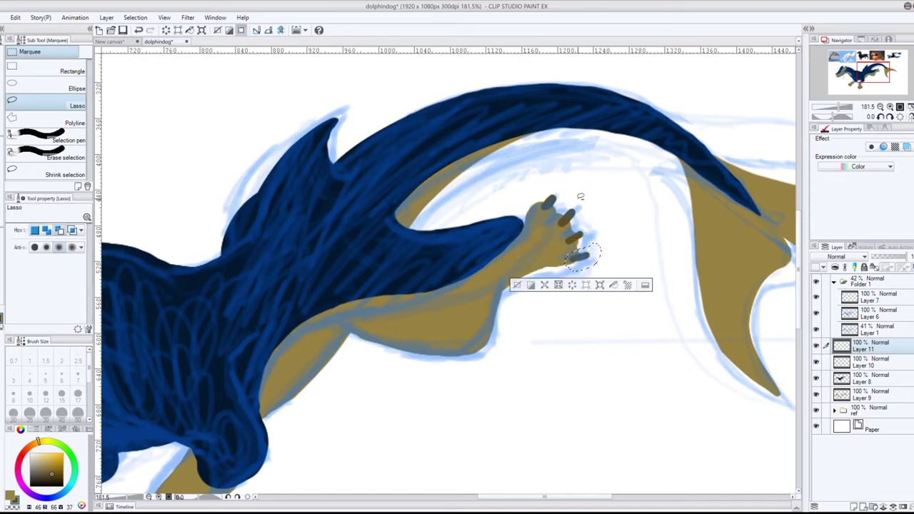
key(ctrl+d)
drag(577, 201, 584, 212)
key(ctrl+t)
key(Return)
key(ctrl+d)
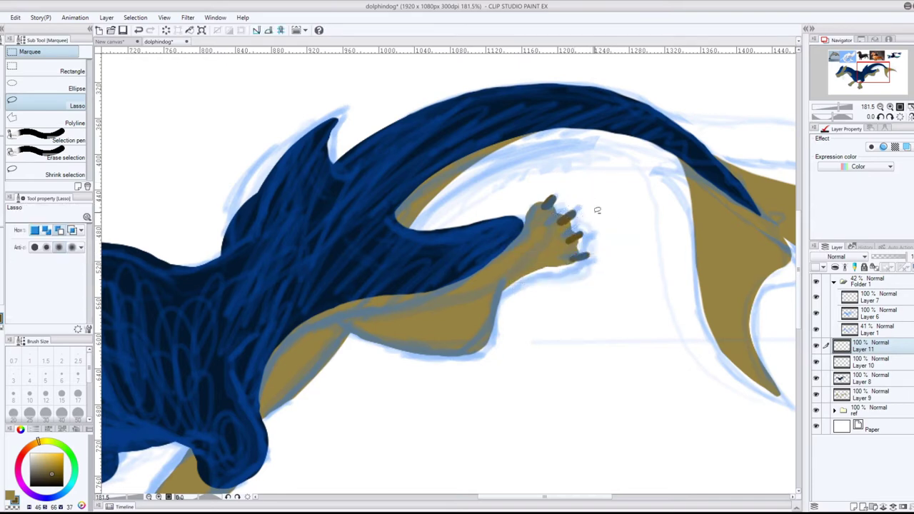
Step: Block in the almond-shaped dark brown eye on the head with the size 8 G-pen and trim its edges with the size 10 Hard eraser
scroll(598, 216, down, 18)
scroll(596, 208, up, 7)
scroll(596, 207, down, 1)
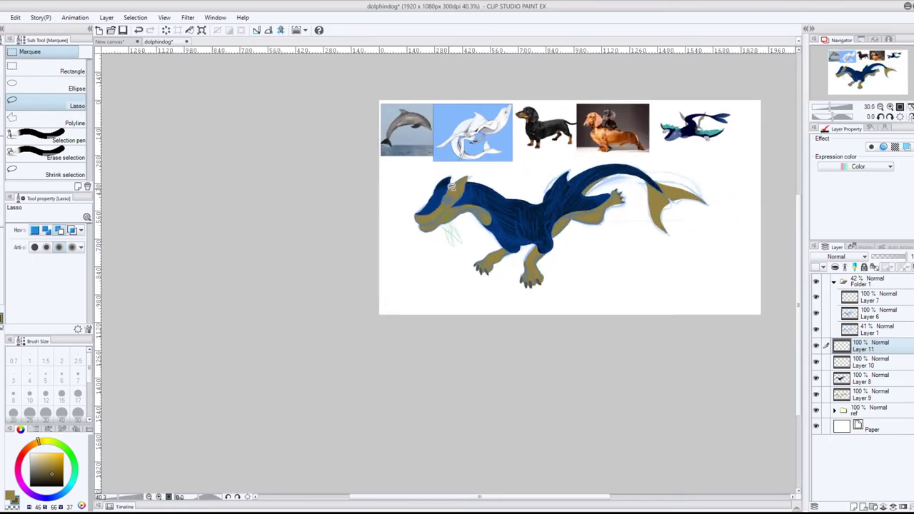
scroll(428, 197, up, 9)
key(p)
mouse_move(444, 177)
mouse_down()
mouse_move(425, 193)
mouse_move(450, 177)
mouse_move(424, 190)
mouse_move(445, 184)
mouse_up()
mouse_move(467, 172)
mouse_down()
mouse_move(448, 212)
mouse_move(416, 208)
mouse_up()
mouse_move(417, 171)
mouse_down()
mouse_move(454, 167)
mouse_move(467, 178)
mouse_up()
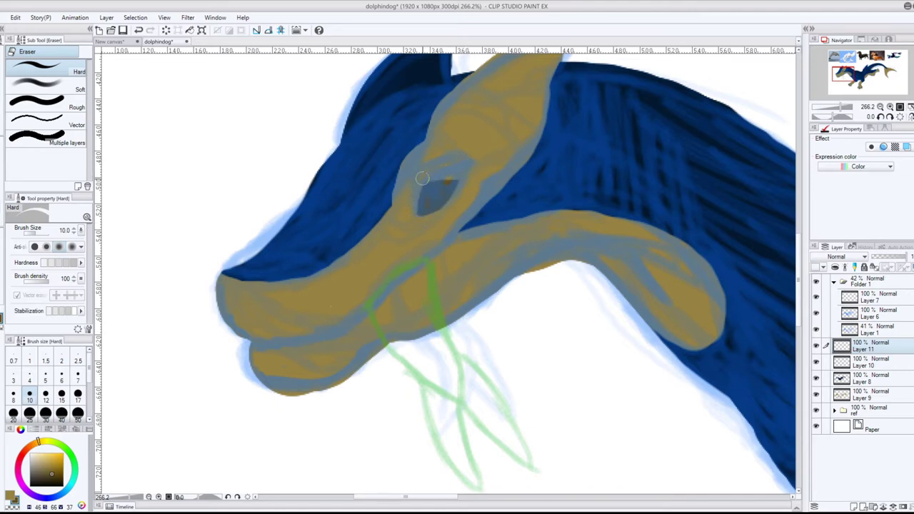
Step: Dab a darker brown pupil inside the eye and paint a round white highlight over it with the size 8 G-pen
click(41, 480)
key(p)
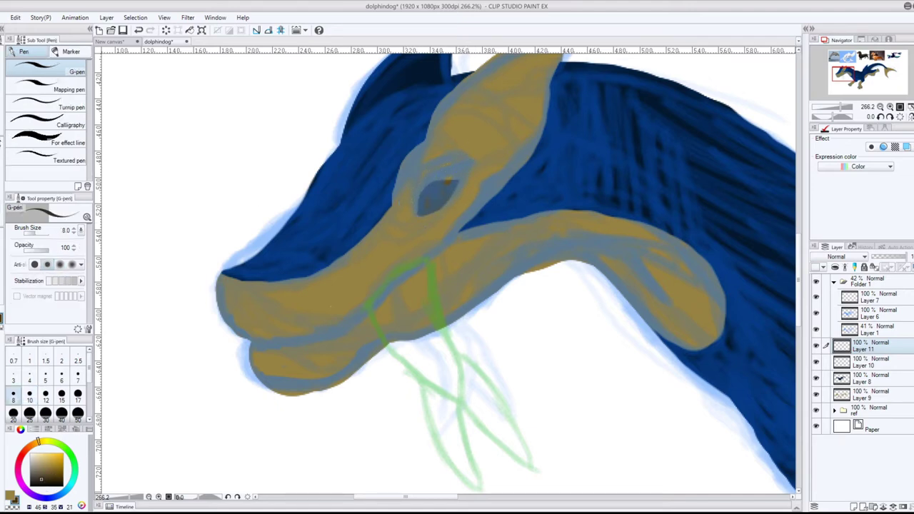
click(431, 200)
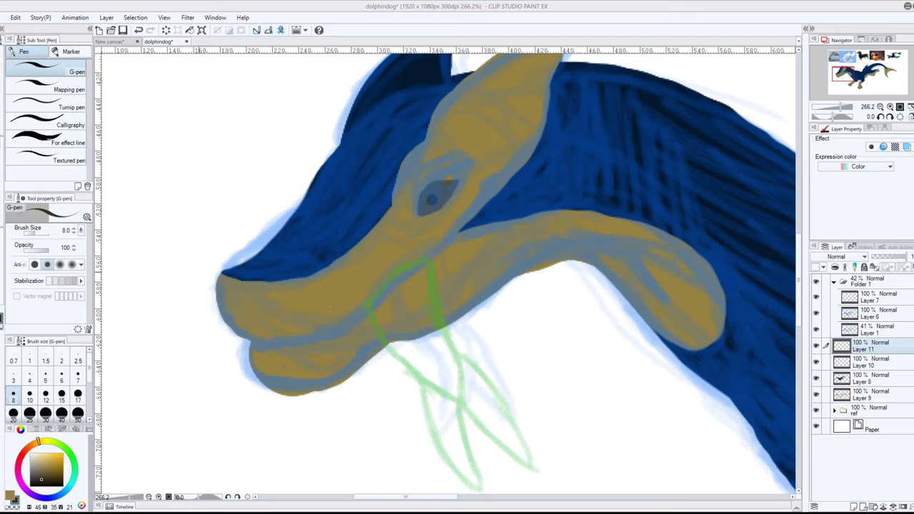
click(31, 456)
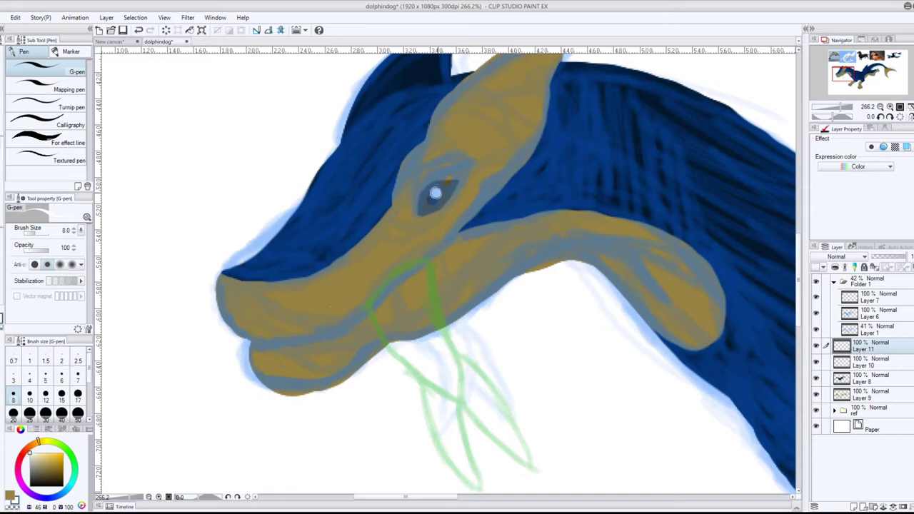
drag(436, 193, 440, 190)
Step: Lower the opacity of the sketch folder, Folder 1, to 21%
click(885, 282)
click(881, 258)
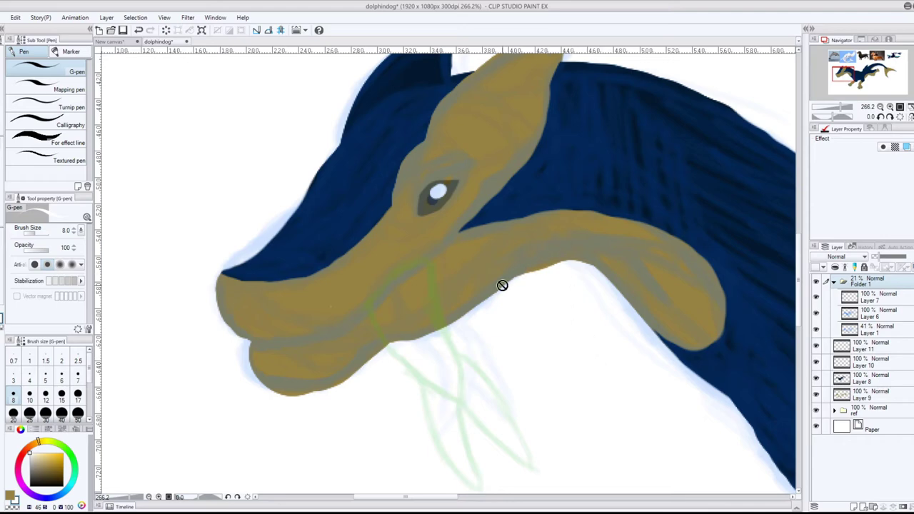
scroll(502, 285, down, 8)
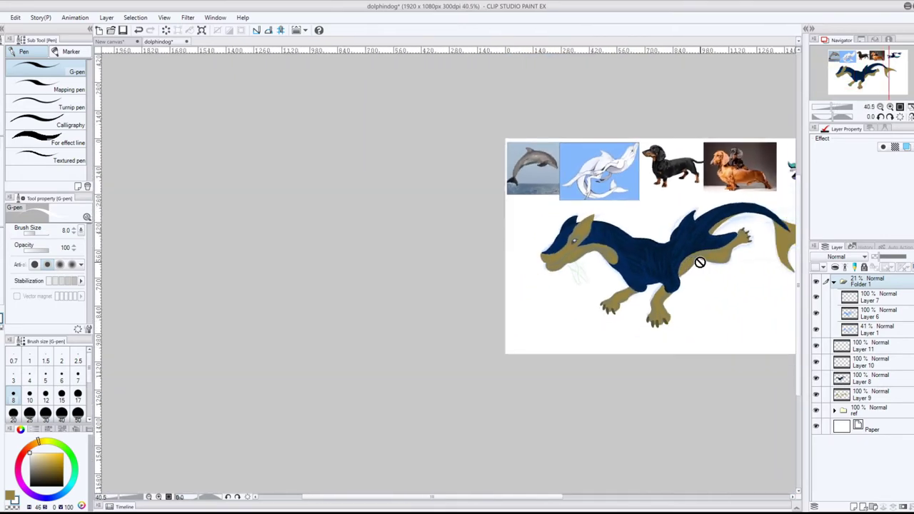
scroll(643, 215, up, 6)
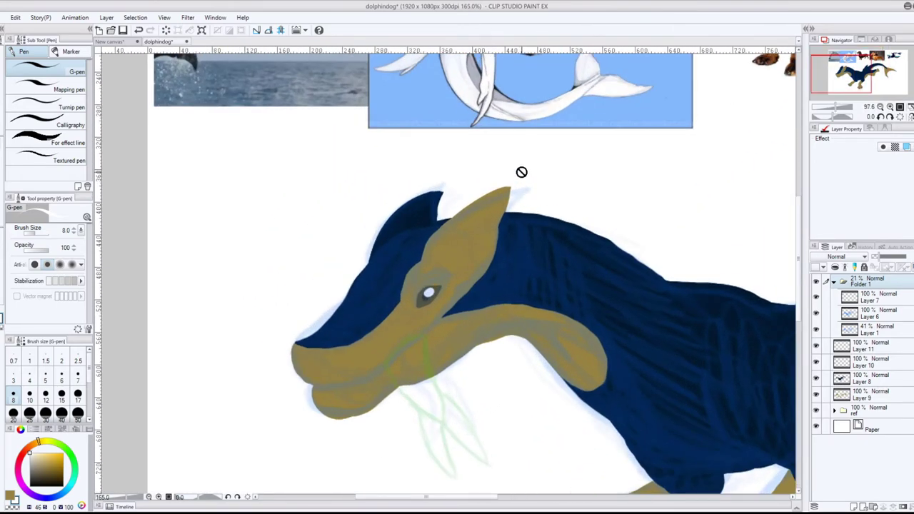
scroll(522, 172, down, 1)
scroll(524, 185, down, 1)
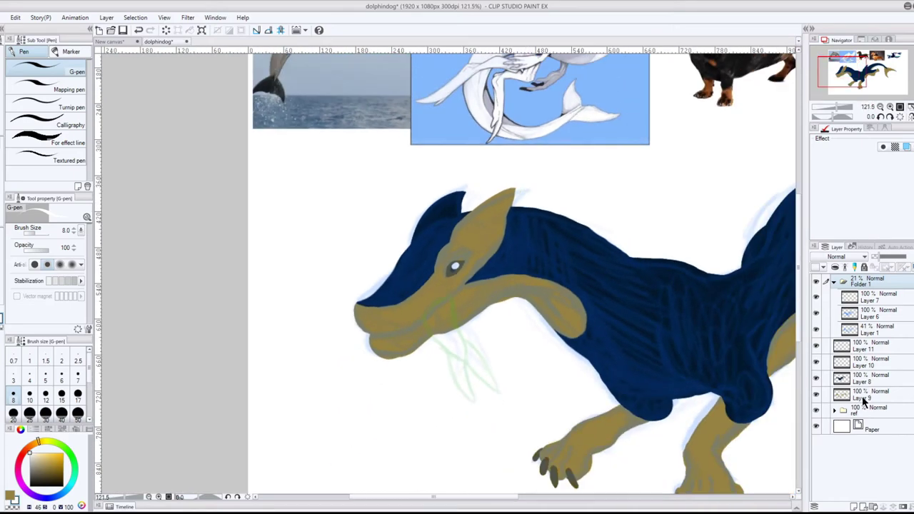
Step: Carve the back edge of the ochre ear on Layer 9 into an inward curve with the size 10 Hard eraser
click(864, 402)
scroll(444, 142, up, 2)
scroll(412, 110, up, 2)
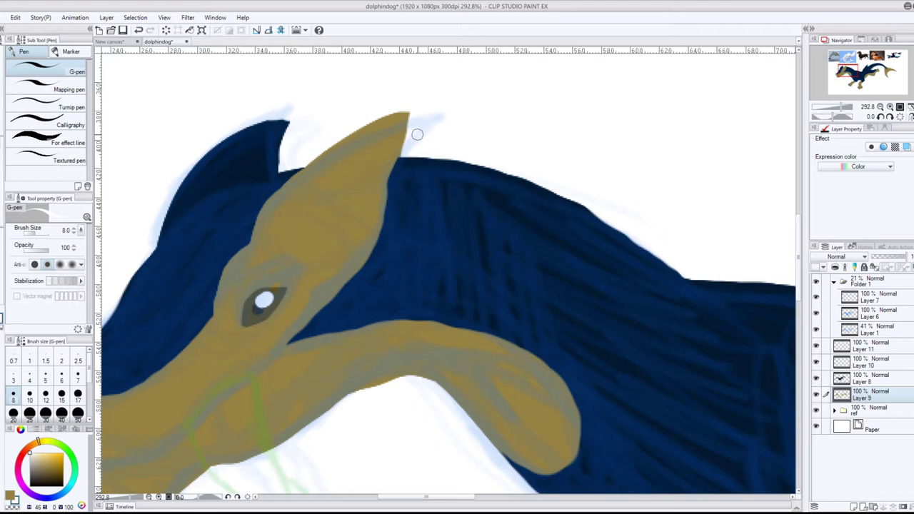
key(e)
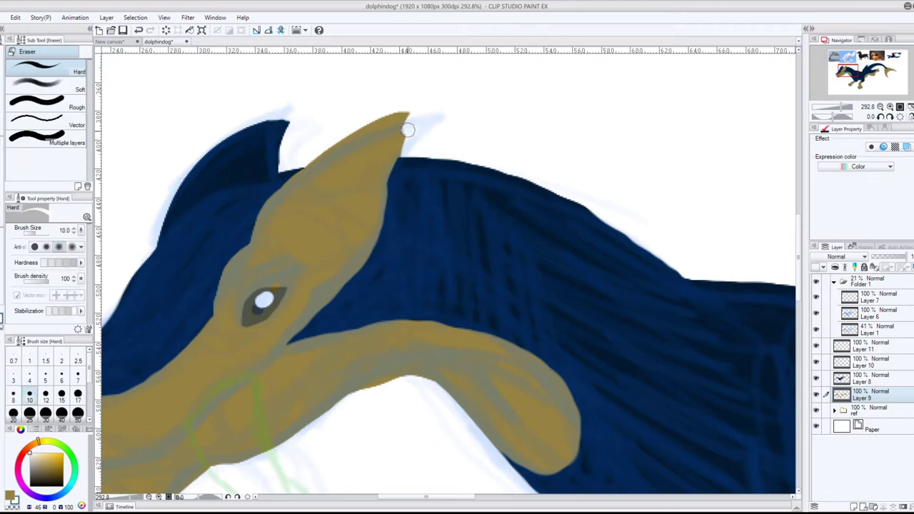
drag(408, 130, 403, 167)
mouse_move(414, 121)
mouse_down()
mouse_move(405, 188)
mouse_move(393, 157)
mouse_move(426, 104)
mouse_up()
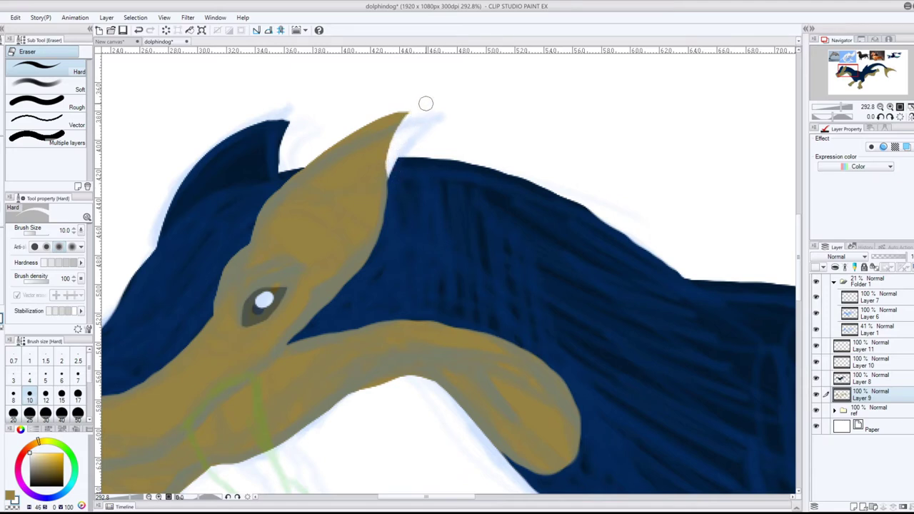
Step: Fill the gap behind the ear on Layer 8 with sampled dark navy using the size 8 G-pen
click(871, 379)
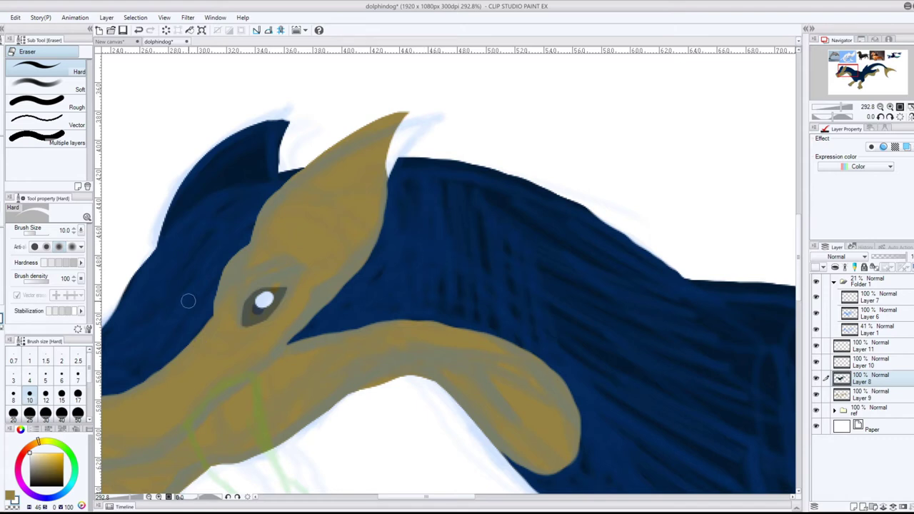
alt+click(261, 170)
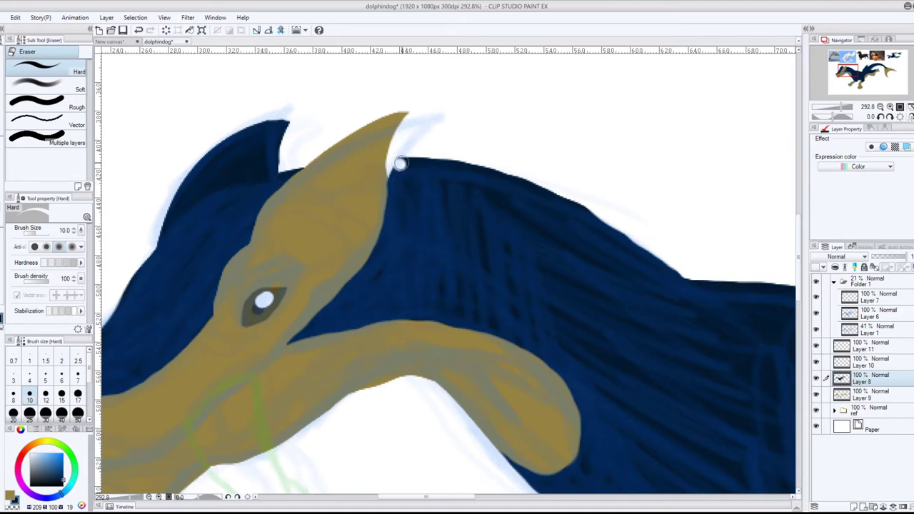
key(p)
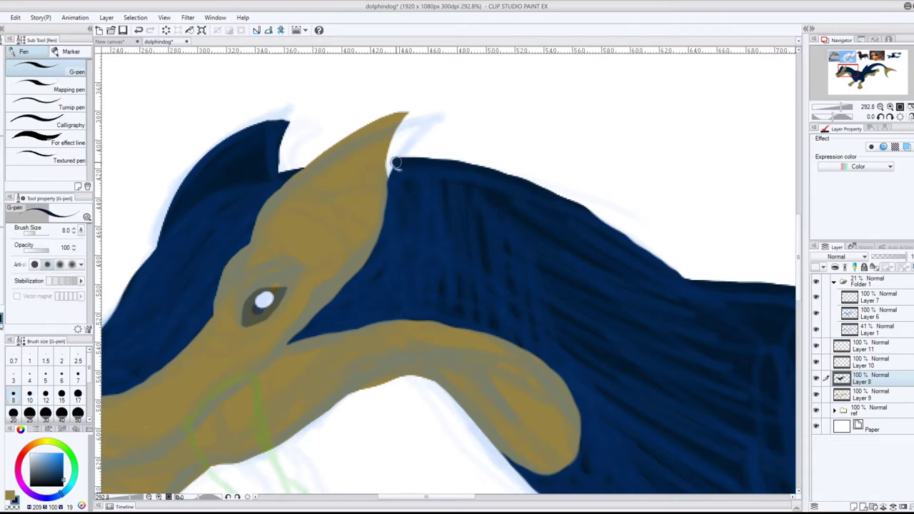
mouse_move(389, 162)
mouse_down()
mouse_move(394, 188)
mouse_move(406, 171)
mouse_up()
Step: Trim the underside of the ochre throat and lower jaw on Layer 9 with the size 10 Hard eraser
key(e)
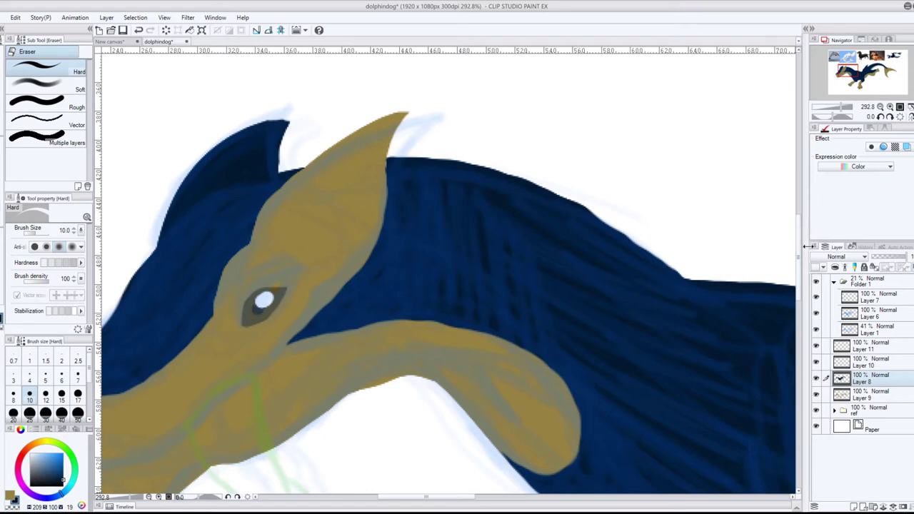
click(871, 391)
scroll(802, 261, down, 4)
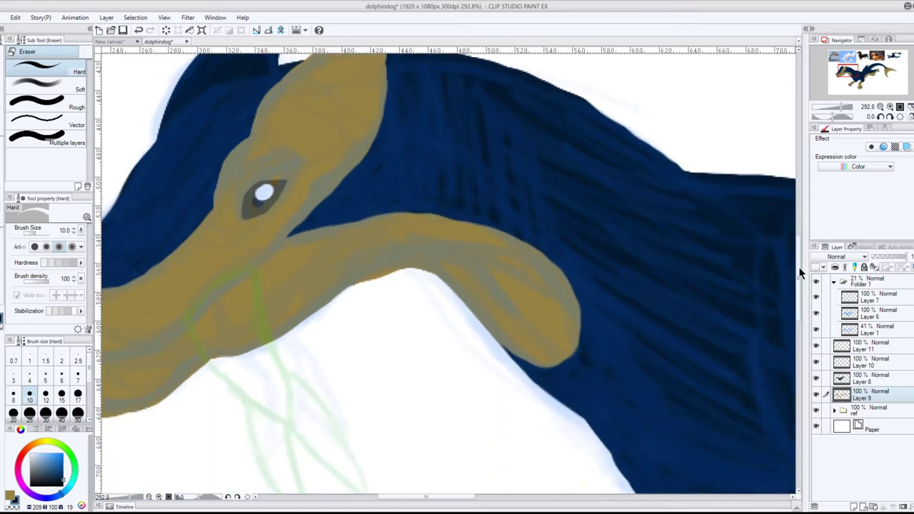
drag(457, 496, 428, 497)
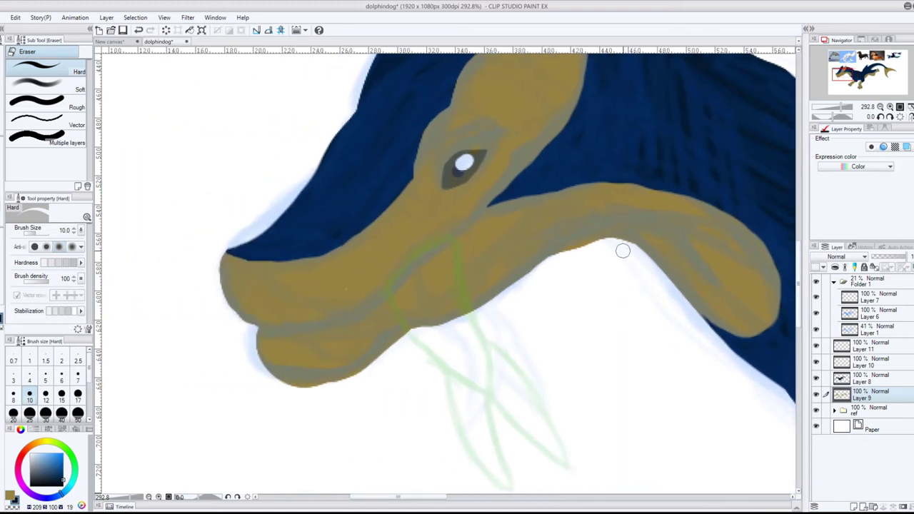
mouse_move(575, 244)
mouse_down()
mouse_move(465, 311)
mouse_move(353, 362)
mouse_move(259, 379)
mouse_up()
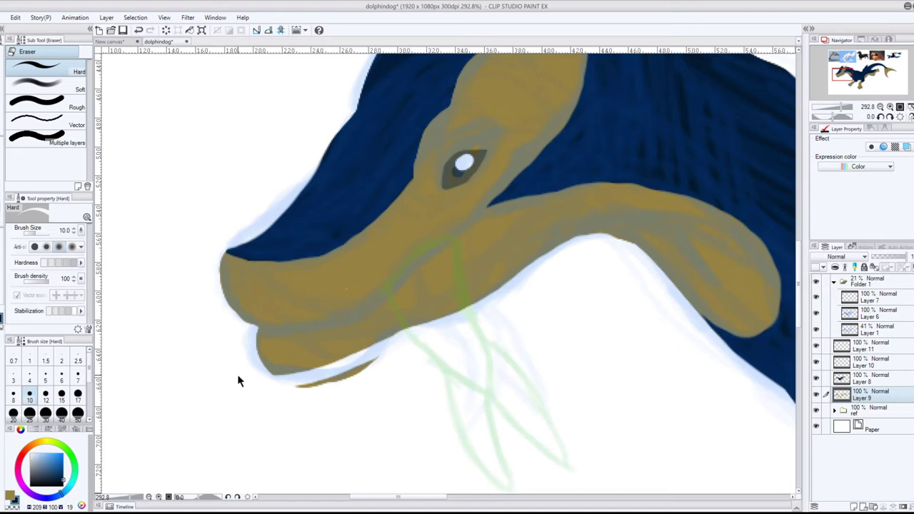
mouse_move(231, 347)
mouse_down()
mouse_move(297, 378)
mouse_move(271, 375)
mouse_move(242, 359)
mouse_move(327, 379)
mouse_move(265, 379)
mouse_move(345, 382)
mouse_move(375, 355)
mouse_up()
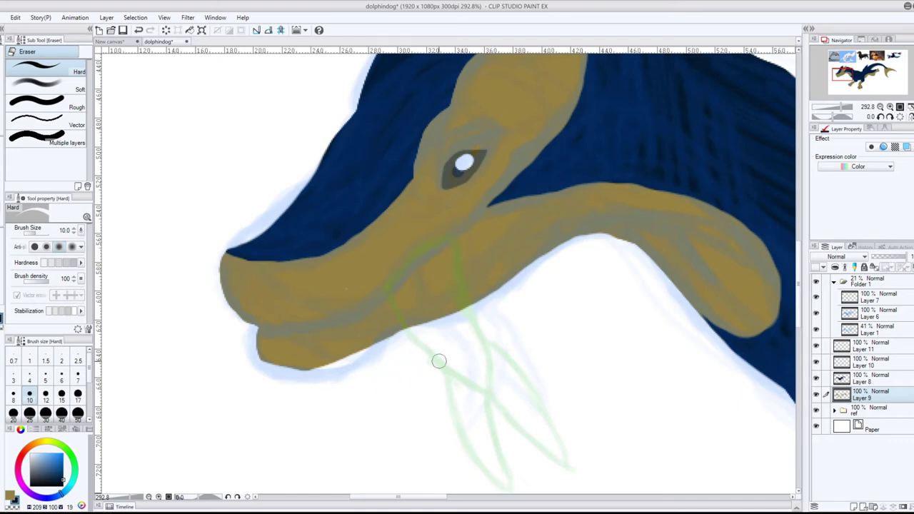
drag(346, 373, 288, 372)
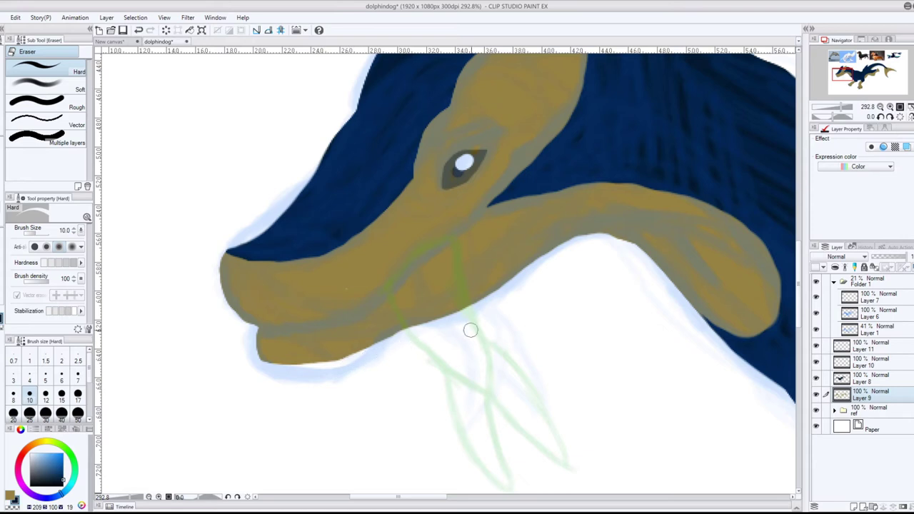
Step: Repaint the underside of the lower jaw and throat in sampled ochre with the size 8 G-pen, filling the remaining white sliver
alt+click(307, 261)
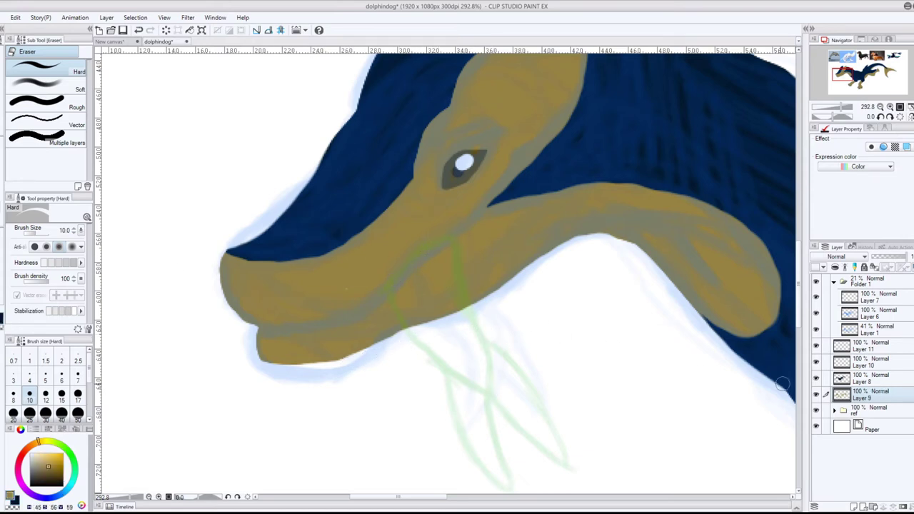
key(p)
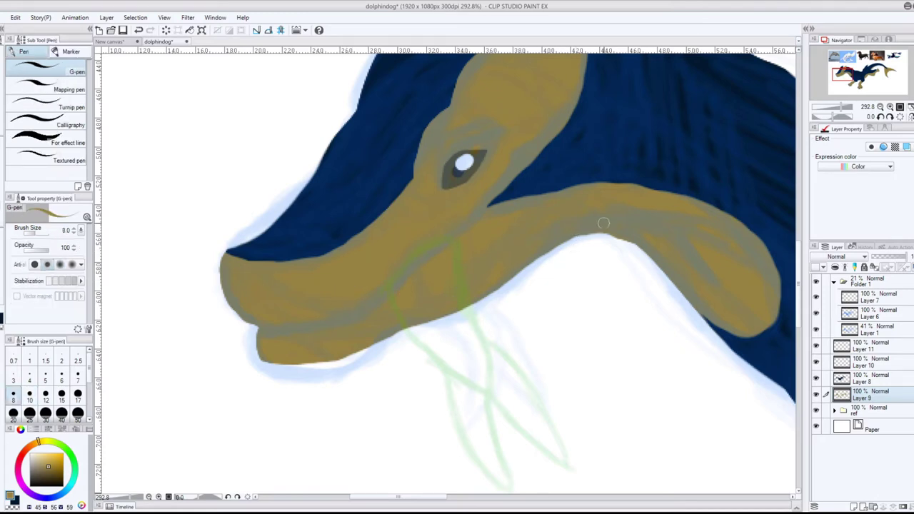
mouse_move(654, 245)
mouse_down()
mouse_move(568, 235)
mouse_move(465, 306)
mouse_move(312, 359)
mouse_move(277, 356)
mouse_move(343, 369)
mouse_move(516, 264)
mouse_up()
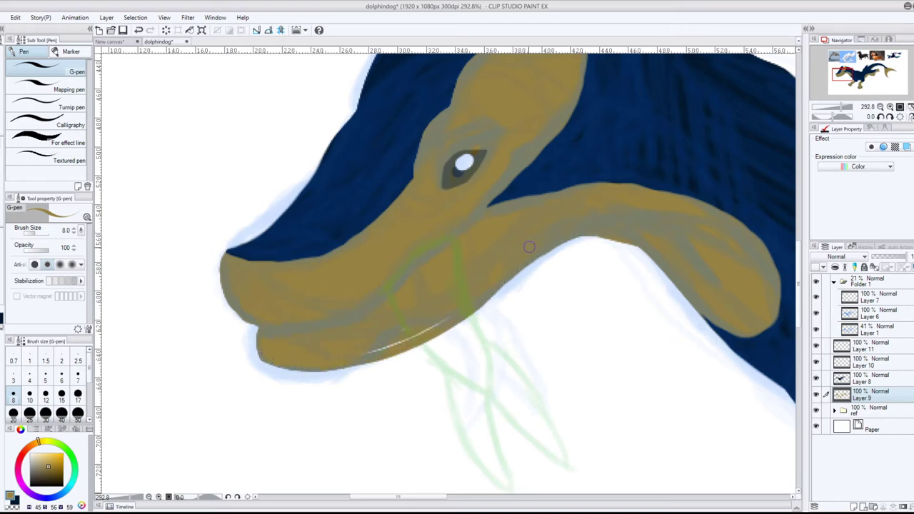
drag(429, 326, 376, 349)
Step: Smooth the jaw and throat contour by erasing its lower edge and repainting the throat curve in ochre
key(e)
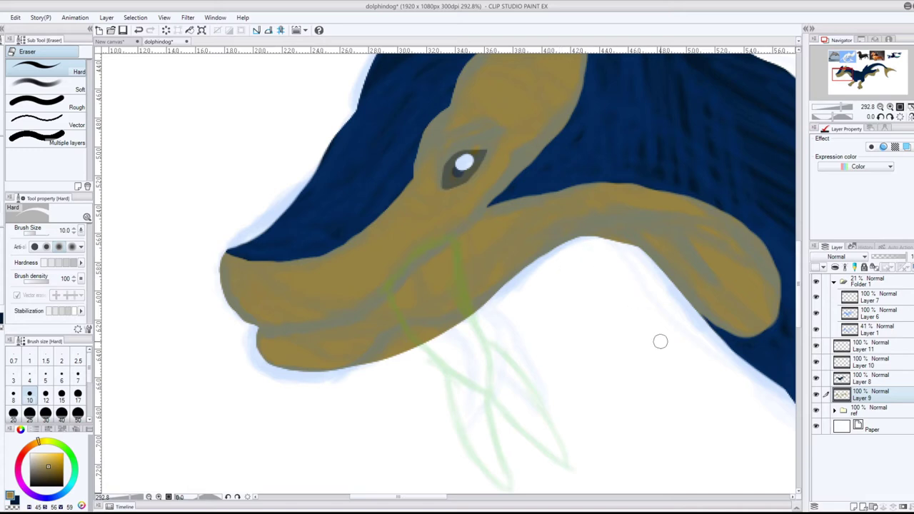
drag(569, 245, 305, 405)
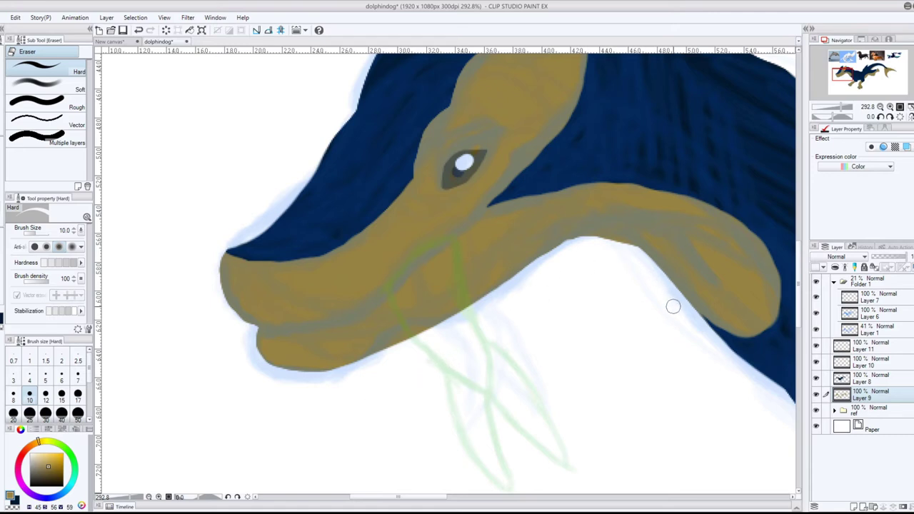
mouse_move(657, 278)
mouse_down()
mouse_move(637, 253)
mouse_move(598, 235)
mouse_up()
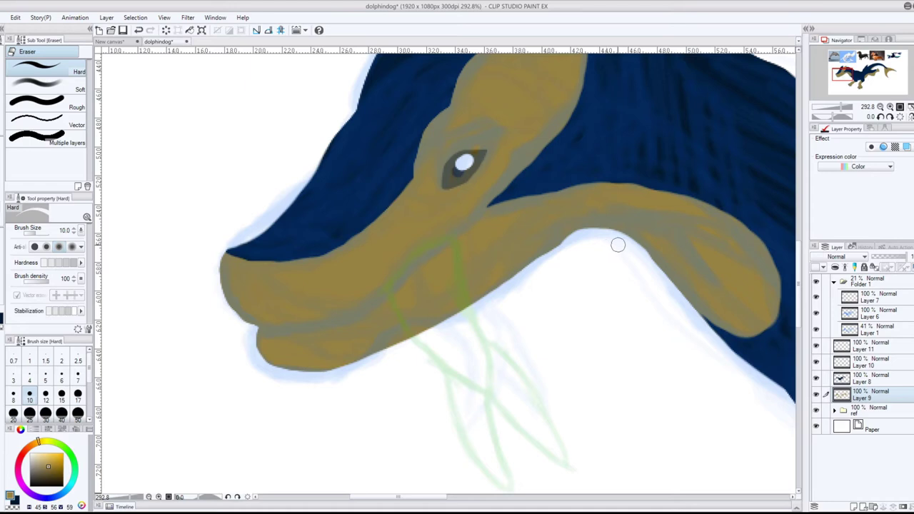
key(p)
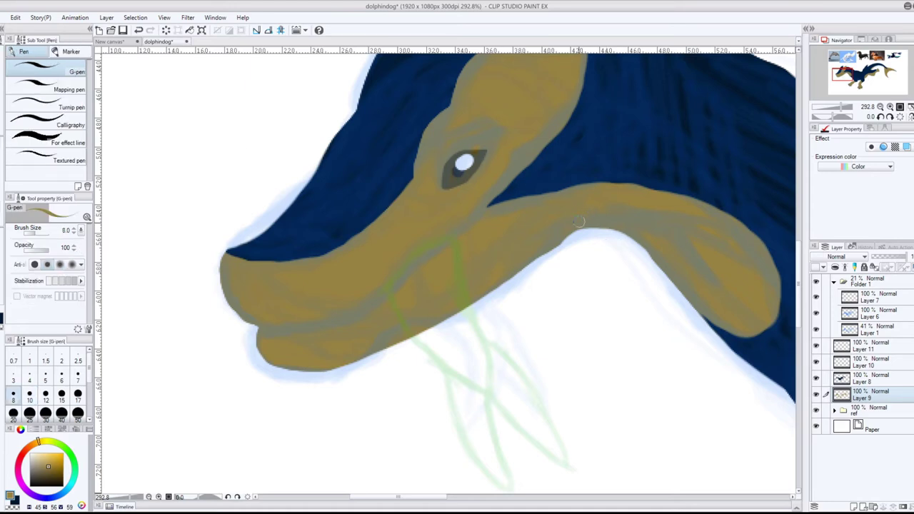
drag(579, 222, 480, 298)
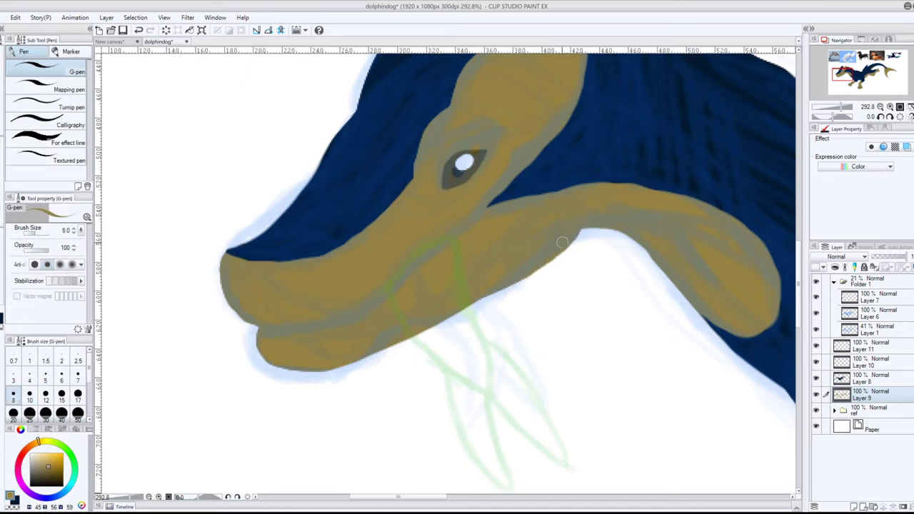
drag(551, 249, 612, 218)
Step: Erase the navy on Layer 8 above the neck's ochre marking and fill the exposed gap with ochre on Layer 9
click(865, 383)
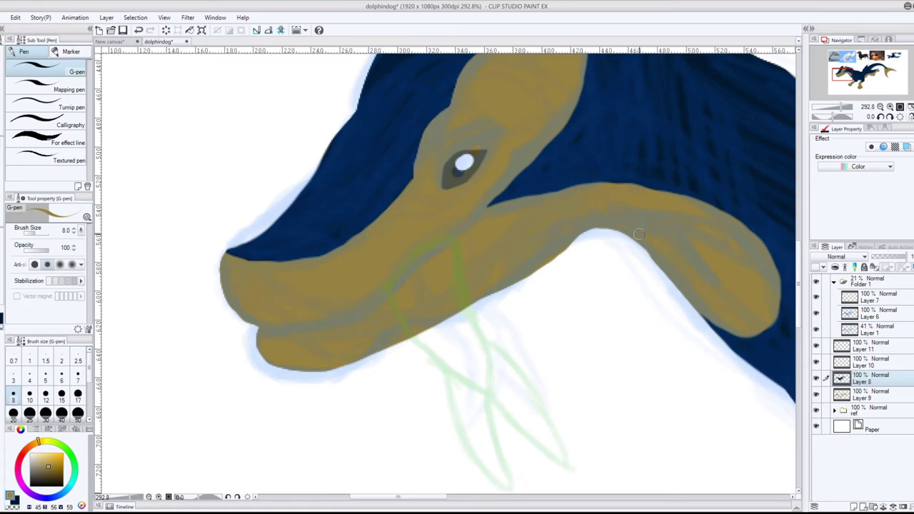
key(e)
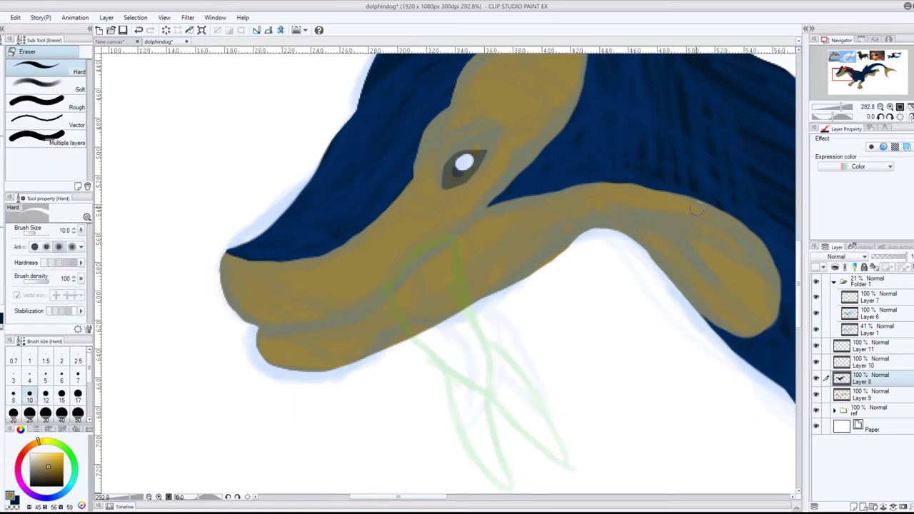
mouse_move(677, 199)
mouse_down()
mouse_move(594, 185)
mouse_move(532, 193)
mouse_up()
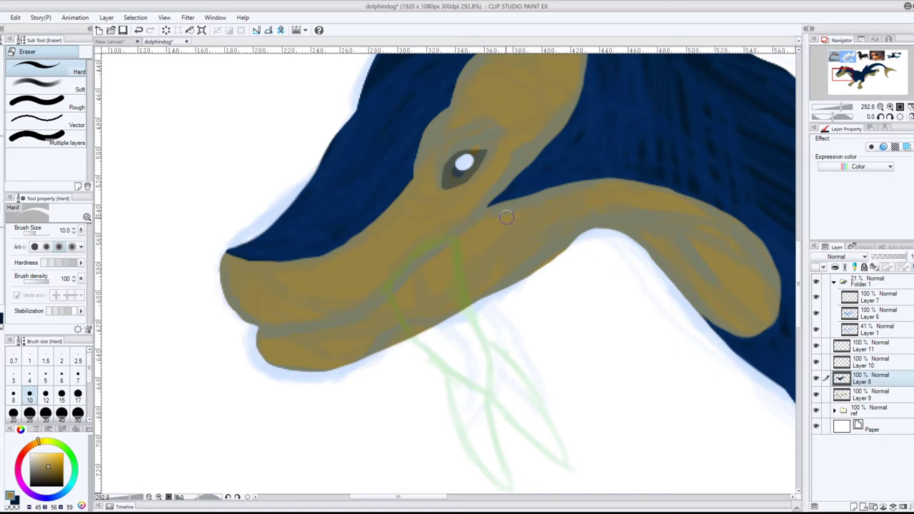
mouse_move(485, 218)
mouse_down()
mouse_move(575, 178)
mouse_move(625, 175)
mouse_move(688, 208)
mouse_move(731, 270)
mouse_move(699, 208)
mouse_move(622, 172)
mouse_move(565, 177)
mouse_move(495, 213)
mouse_up()
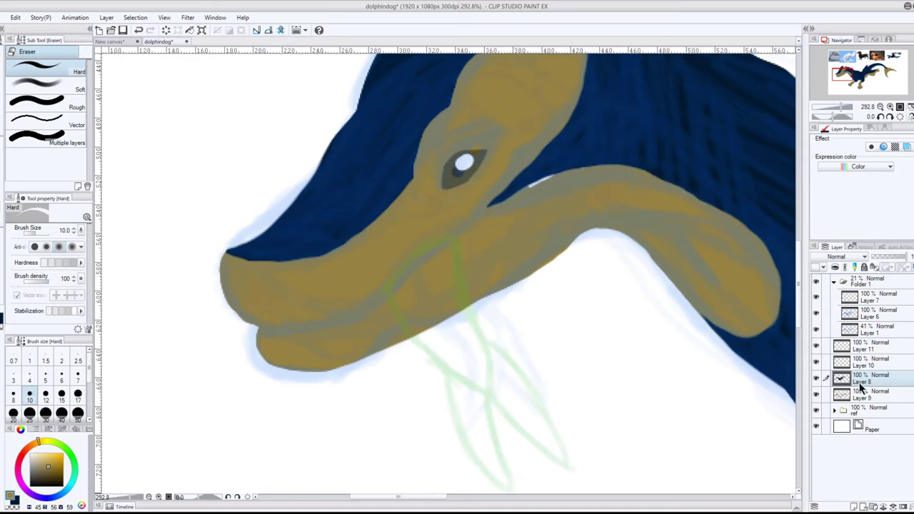
click(862, 394)
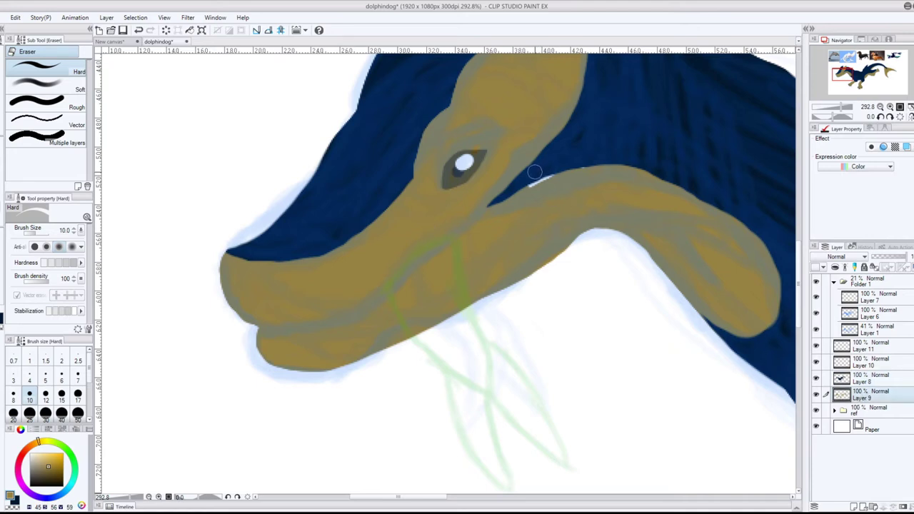
key(p)
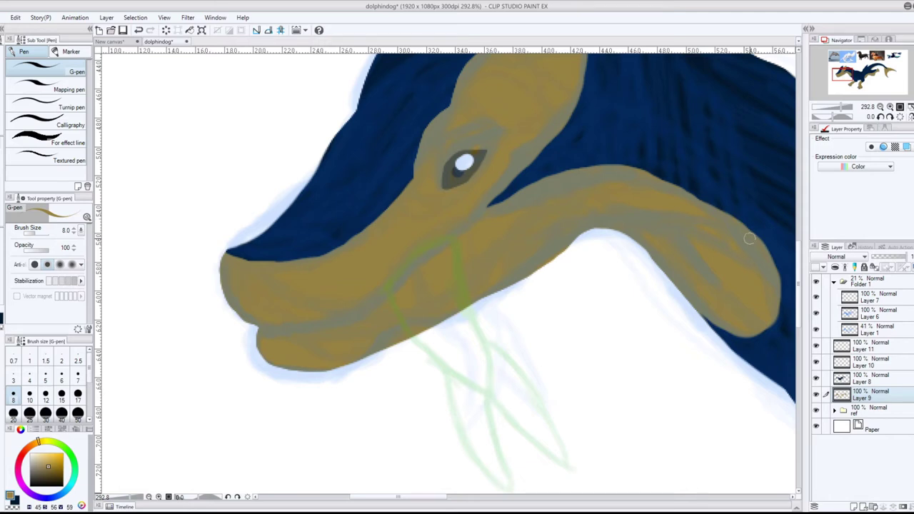
Step: Trim the lower edge of the ochre throat on Layer 9 with the Hard eraser and repaint the jaw's underside with the size 8 G-pen
key(e)
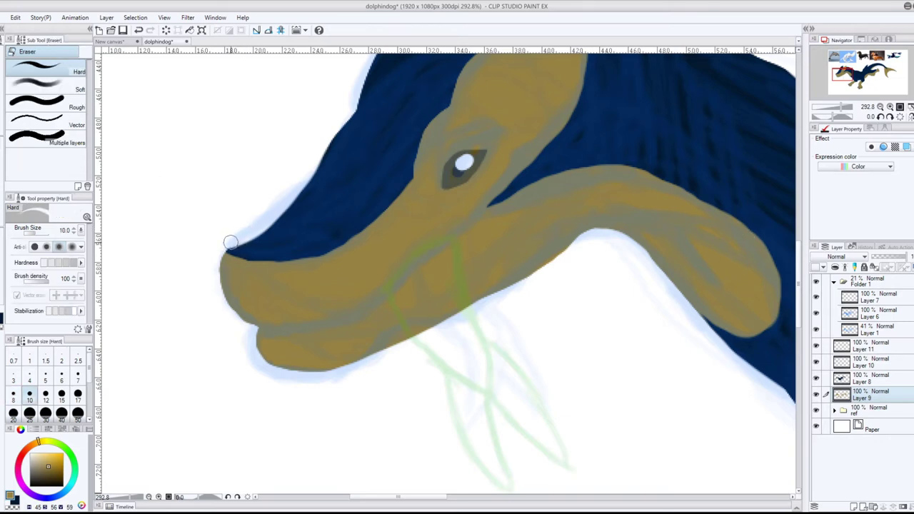
click(855, 373)
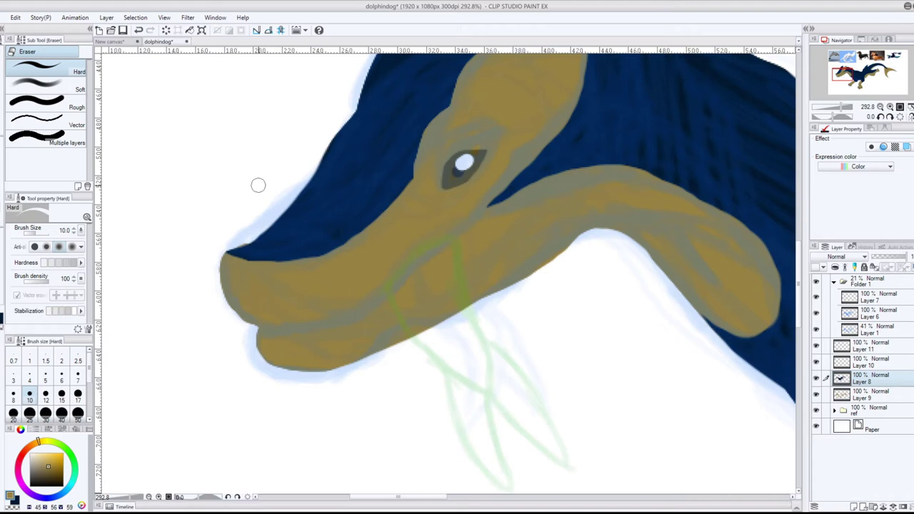
click(860, 399)
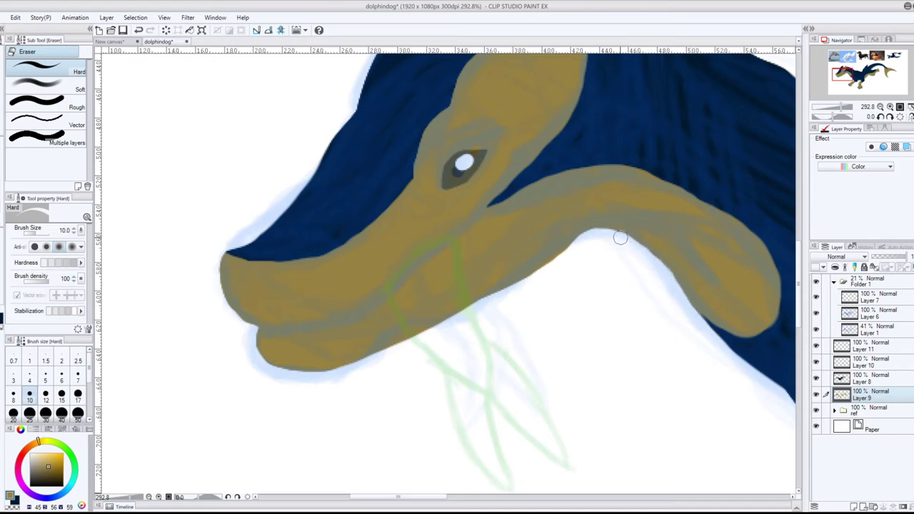
mouse_move(621, 237)
mouse_down()
mouse_move(587, 236)
mouse_move(576, 251)
mouse_up()
mouse_move(679, 300)
mouse_down()
mouse_move(661, 265)
mouse_move(612, 228)
mouse_move(585, 236)
mouse_move(574, 260)
mouse_up()
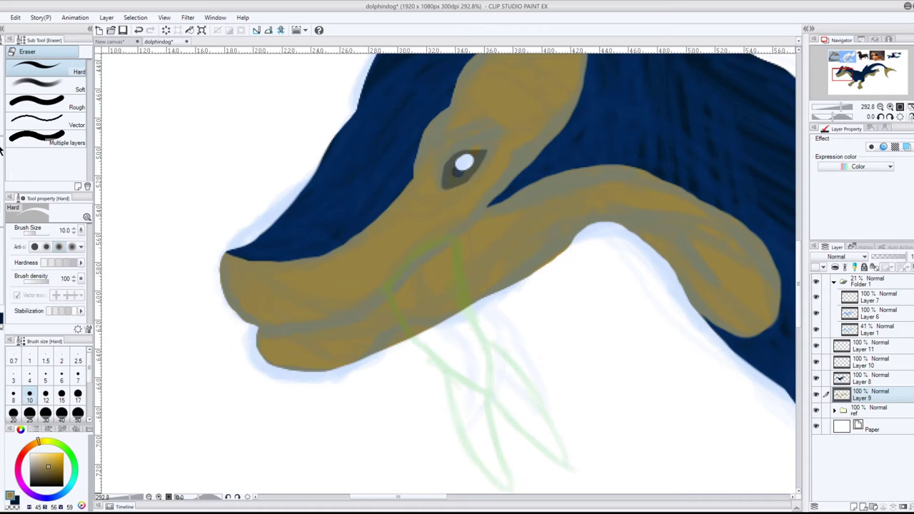
key(p)
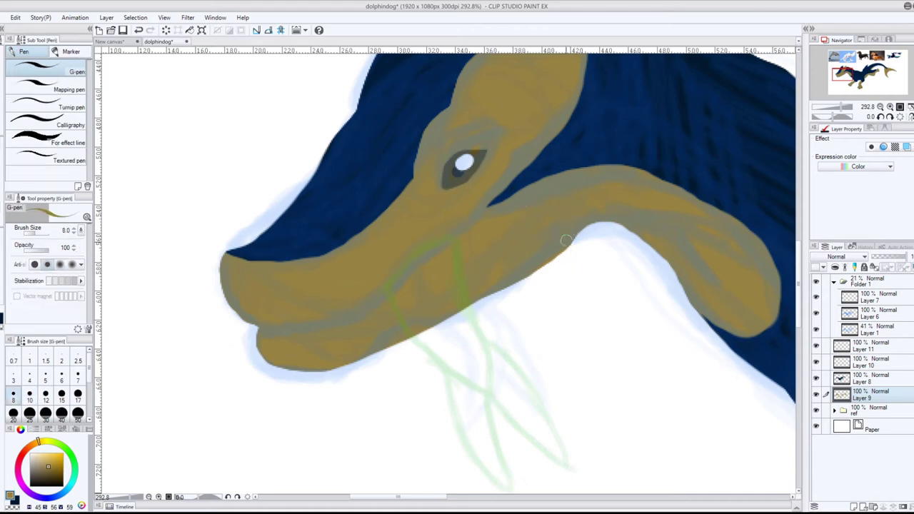
mouse_move(565, 240)
mouse_down()
mouse_move(534, 273)
mouse_move(473, 306)
mouse_move(393, 314)
mouse_up()
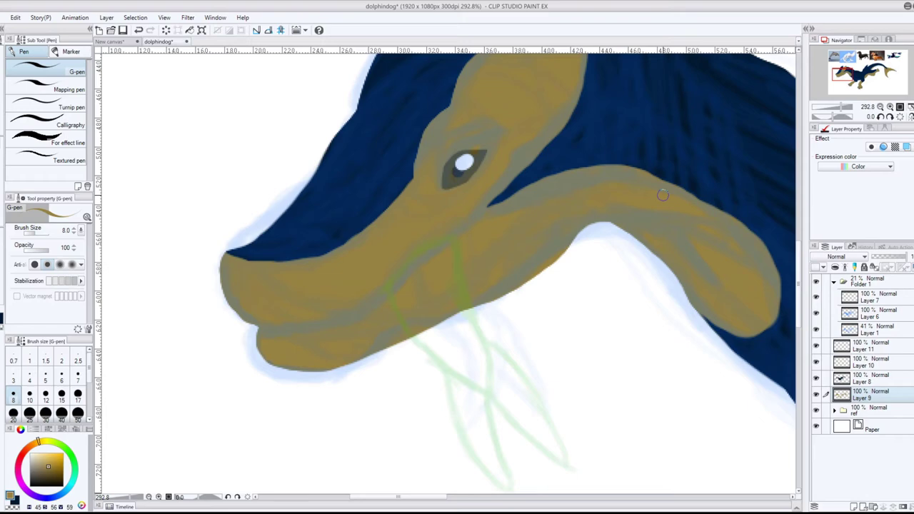
Step: Extend the throat curve downward in ochre and smooth its lower contour with the size 10 Hard eraser
scroll(596, 347, down, 4)
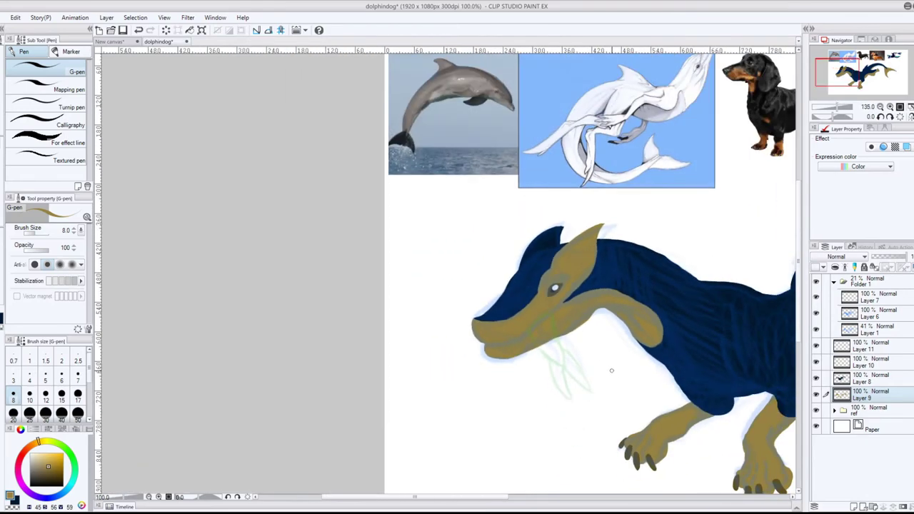
scroll(611, 370, up, 4)
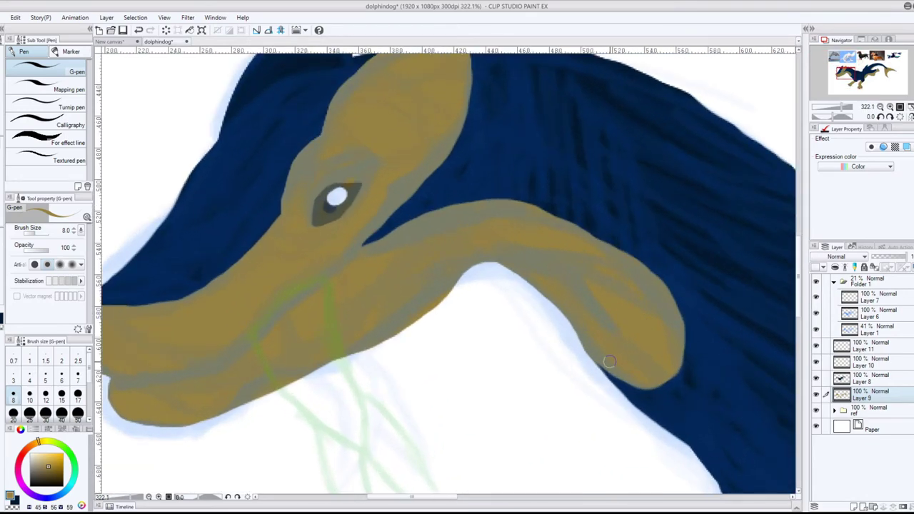
mouse_move(573, 329)
mouse_down()
mouse_move(506, 305)
mouse_move(404, 282)
mouse_move(497, 246)
mouse_move(463, 252)
mouse_move(437, 275)
mouse_move(505, 296)
mouse_move(465, 264)
mouse_move(458, 268)
mouse_move(525, 310)
mouse_move(520, 277)
mouse_move(589, 329)
mouse_up()
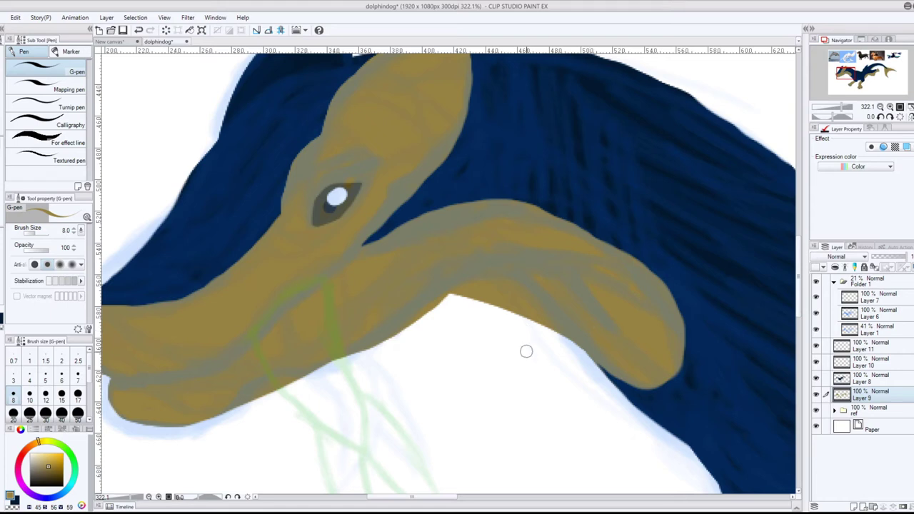
key(e)
mouse_move(588, 397)
mouse_down()
mouse_move(563, 339)
mouse_move(480, 300)
mouse_move(453, 303)
mouse_up()
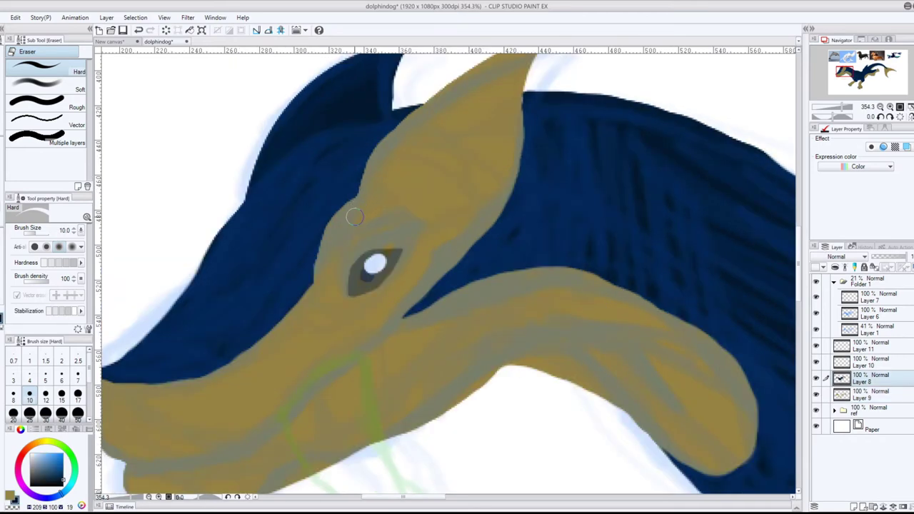
Step: Smooth the navy edge in front of the eye and ear on Layer 8 with the size 12 G-pen, and erase along it on Layer 10
key(p)
key(bracketright)
key(bracketright)
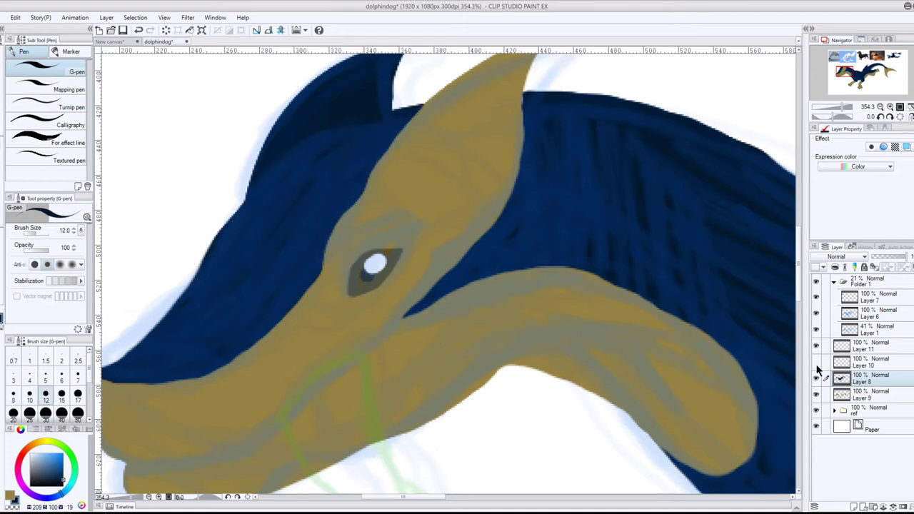
click(875, 363)
key(e)
mouse_move(376, 150)
mouse_down()
mouse_move(322, 234)
mouse_move(311, 278)
mouse_up()
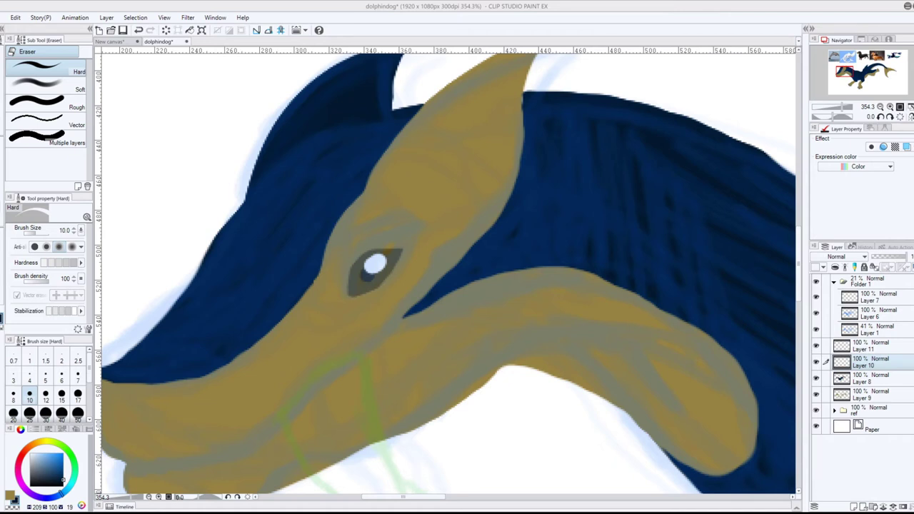
Step: Erase the underside of the ochre lower jaw on Layer 9 to give it an inward curve behind the chin
scroll(541, 419, down, 1)
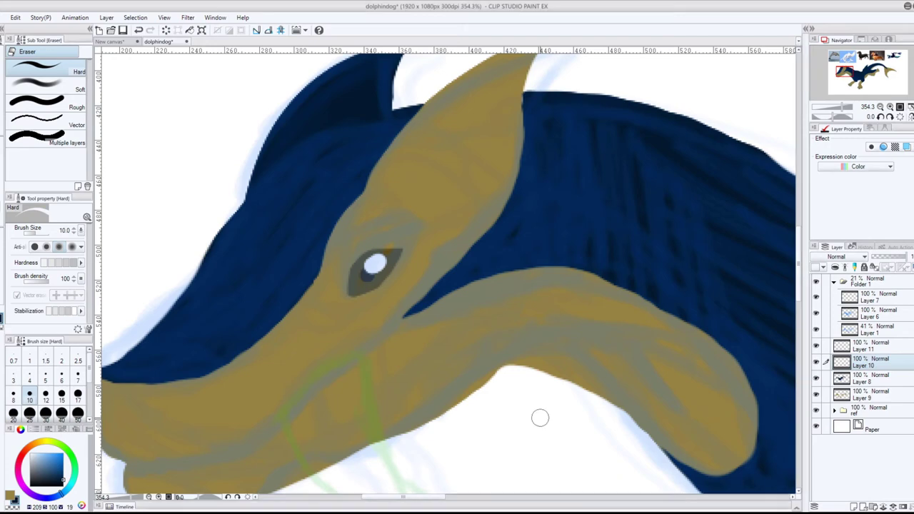
scroll(522, 402, down, 3)
scroll(619, 379, up, 4)
scroll(620, 379, down, 3)
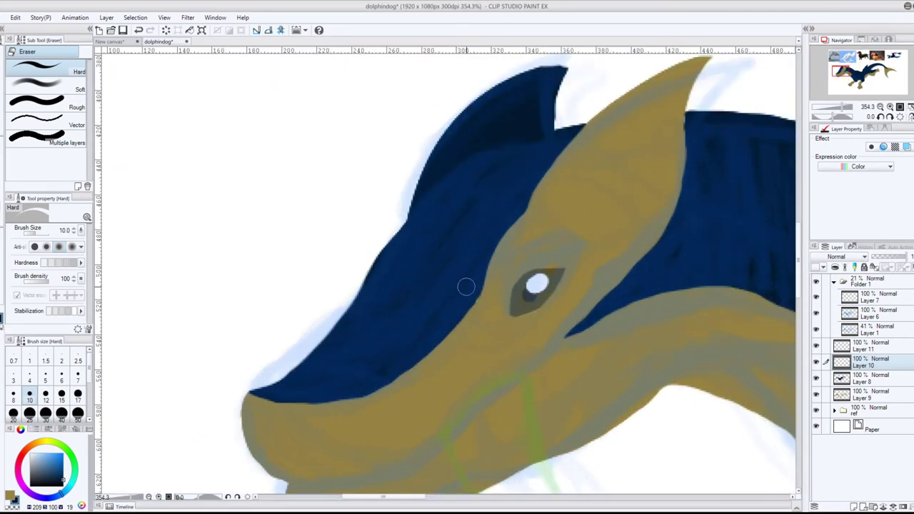
scroll(471, 280, up, 3)
scroll(620, 344, down, 12)
scroll(685, 382, up, 11)
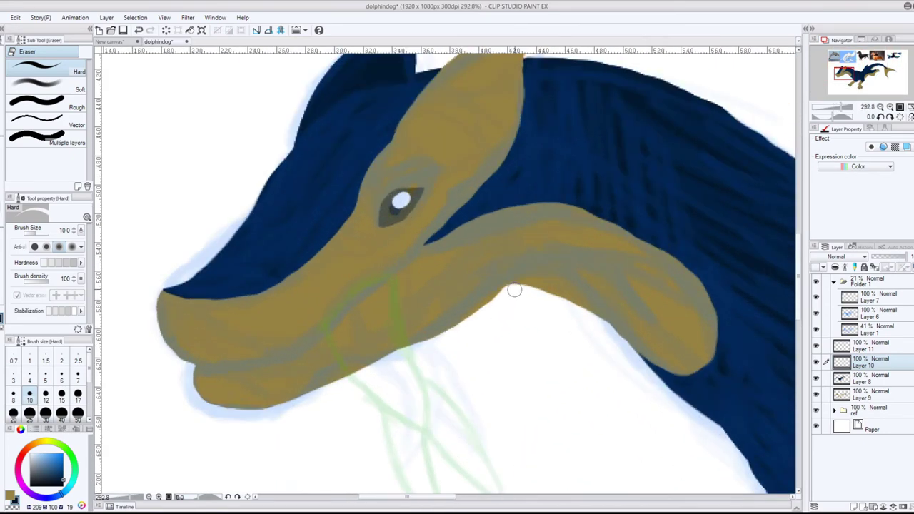
click(865, 398)
mouse_move(409, 353)
mouse_down()
mouse_move(353, 361)
mouse_move(280, 409)
mouse_move(353, 372)
mouse_move(296, 397)
mouse_up()
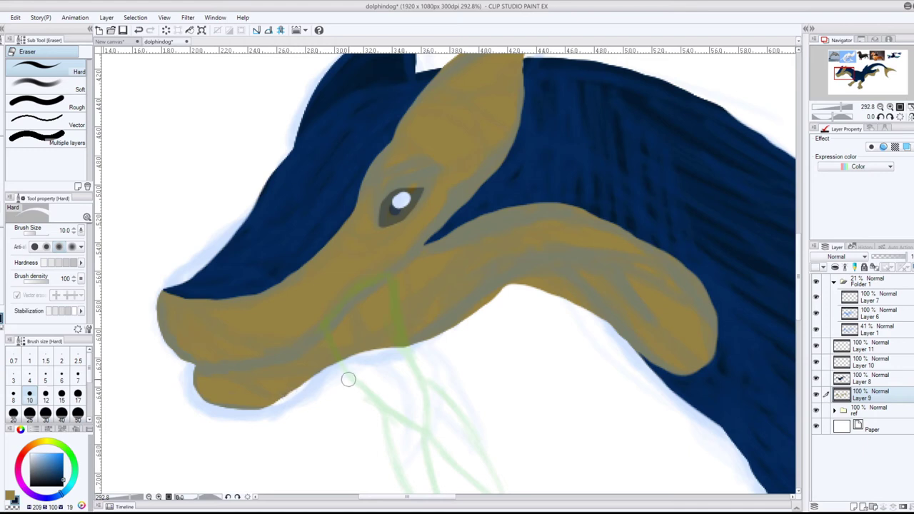
Step: Add a new layer above Layer 11 and set up the G-pen at size 2 with a dark ochre-brown color
key(p)
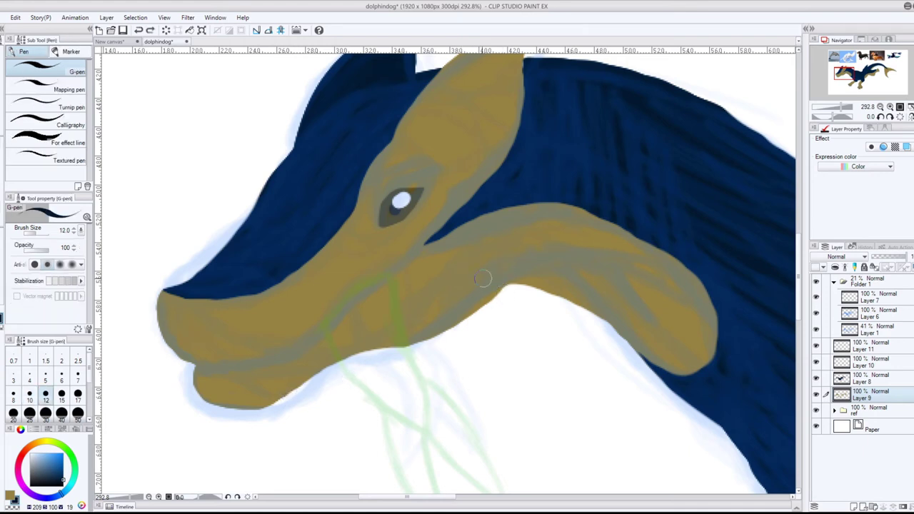
click(878, 382)
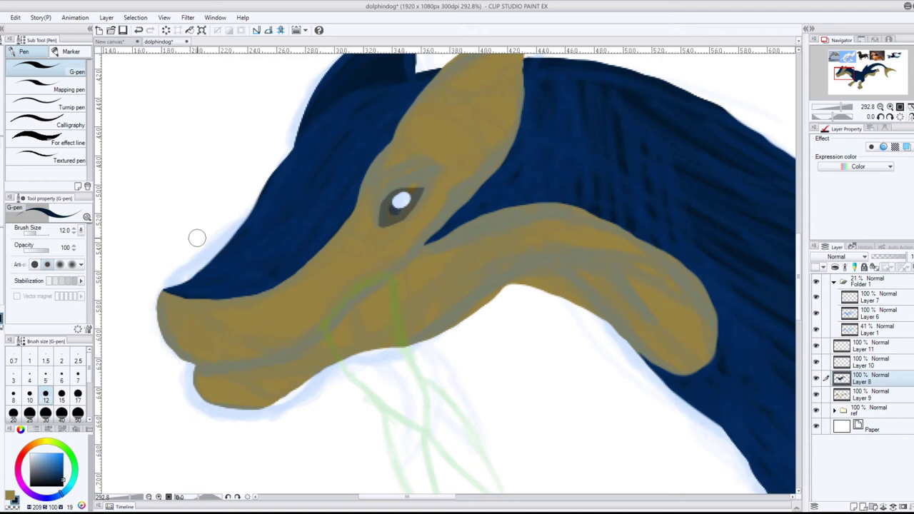
click(871, 347)
key(ctrl+shift+n)
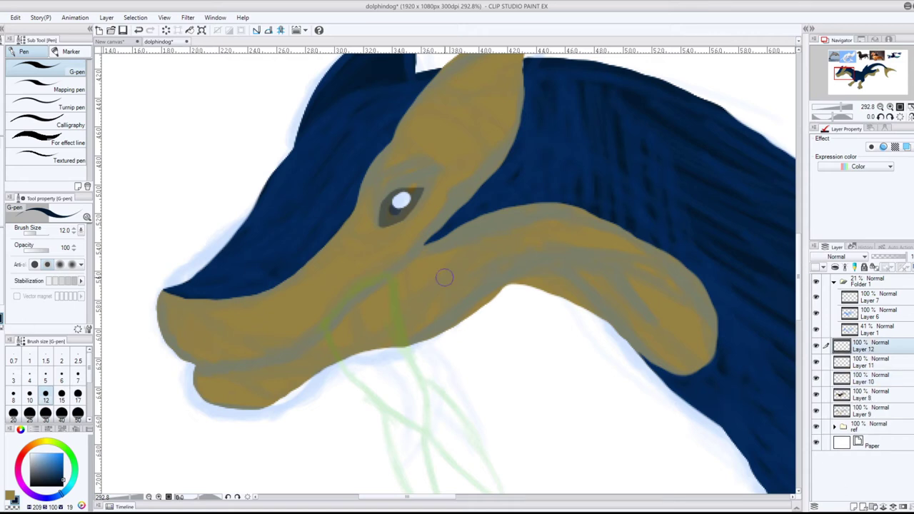
key(bracketleft)
key(bracketleft)
key(bracketleft)
key(bracketleft)
key(bracketleft)
key(bracketleft)
key(bracketleft)
key(bracketleft)
key(bracketleft)
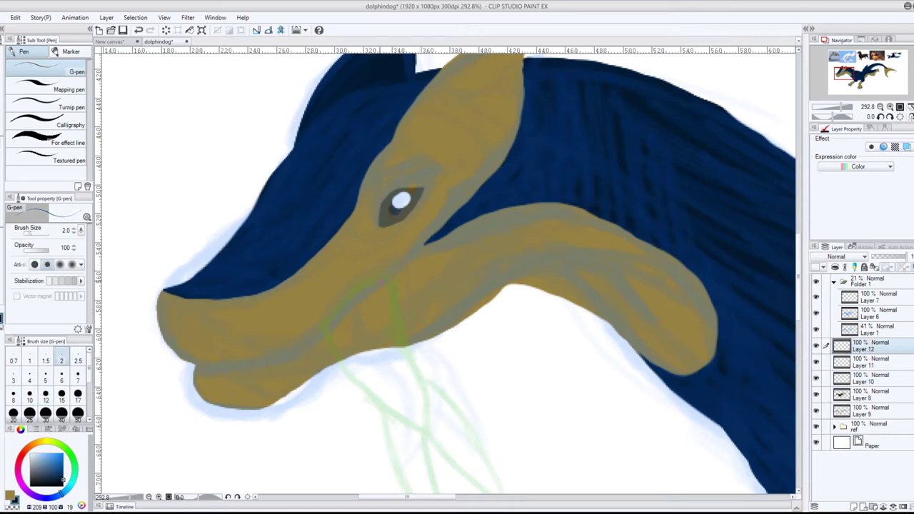
click(42, 477)
click(38, 441)
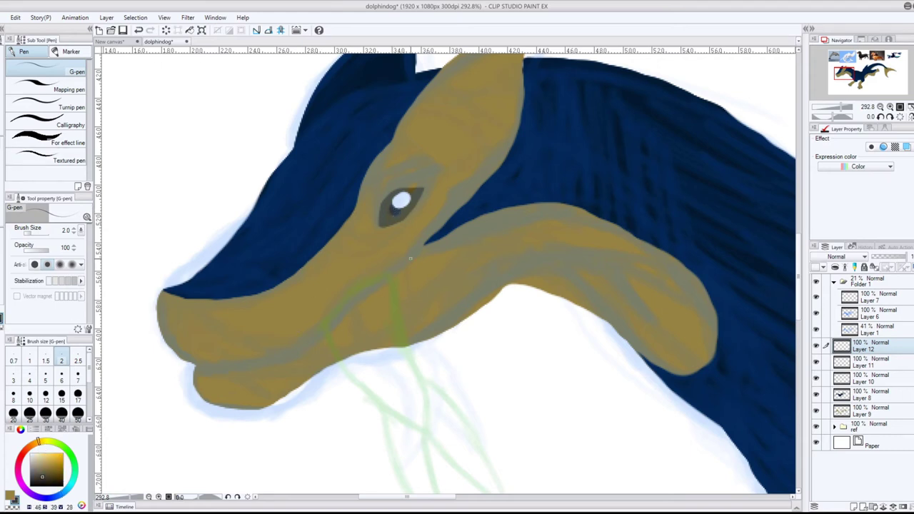
Step: Draw a dark curved mouth line along the sketched lip with the G-pen at size 4
mouse_move(195, 368)
mouse_down()
mouse_move(247, 369)
mouse_move(396, 273)
mouse_up()
key(ctrl+z)
key(bracketright)
key(bracketright)
key(bracketright)
mouse_move(196, 368)
mouse_down()
mouse_move(256, 362)
mouse_move(377, 293)
mouse_up()
key(ctrl+z)
key(r)
drag(397, 118, 774, 330)
drag(798, 185, 799, 162)
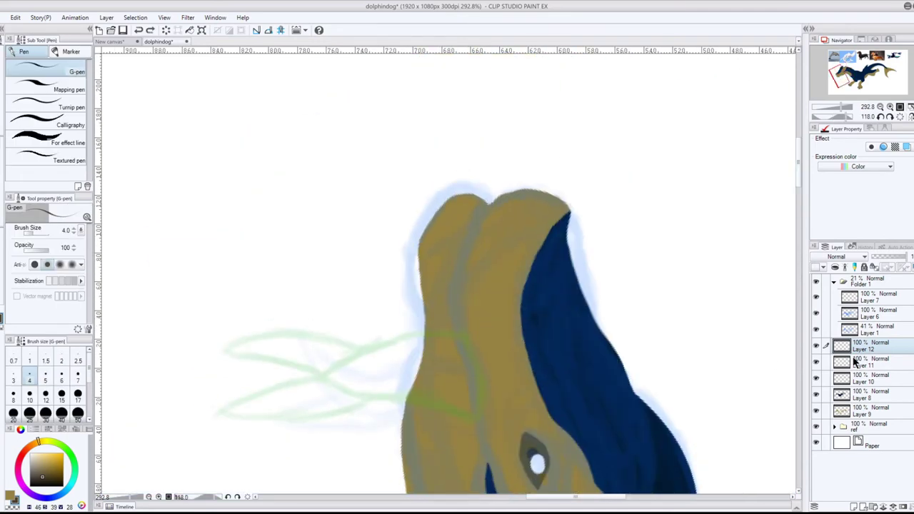
key(ctrl+y)
Step: Transform the mouth line by rotating, resizing and moving it to fit the seam between the upper and lower jaw
key(ctrl+t)
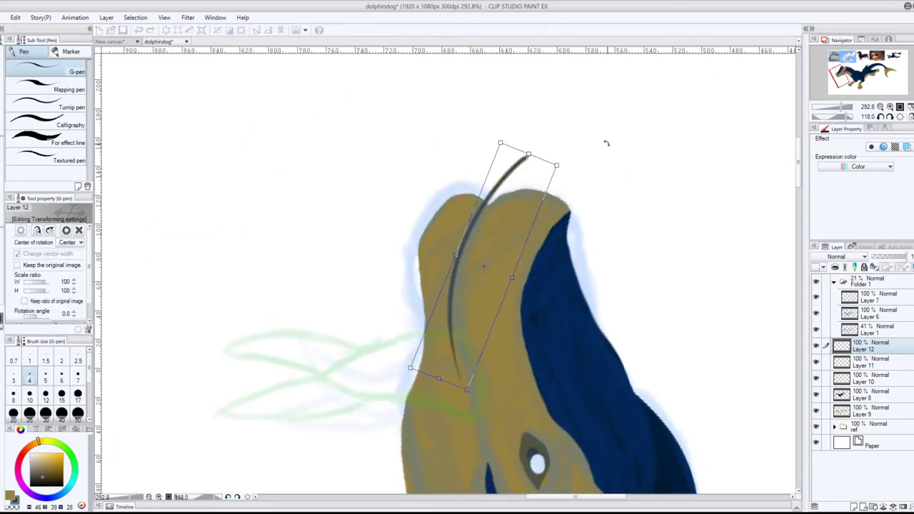
drag(607, 143, 590, 128)
mouse_move(485, 193)
mouse_down()
mouse_move(484, 226)
mouse_move(474, 230)
mouse_up()
drag(505, 312, 520, 323)
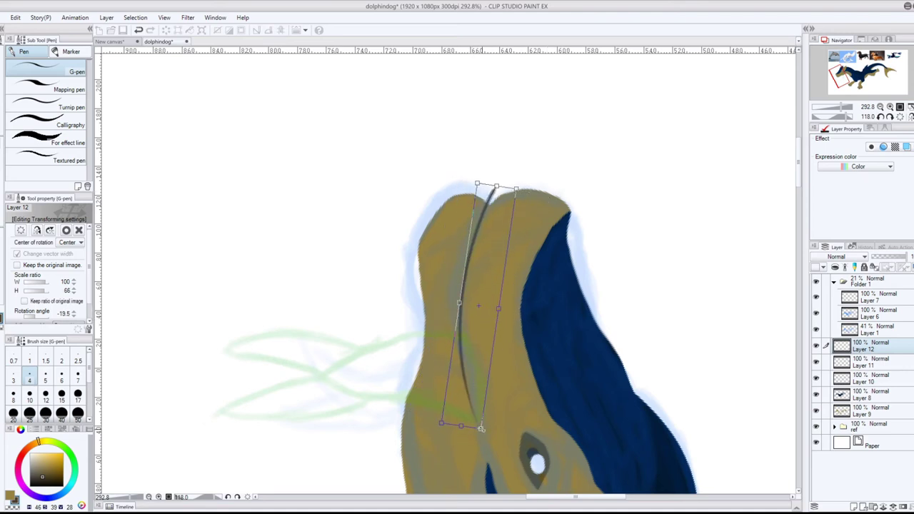
drag(481, 427, 477, 413)
drag(515, 189, 509, 218)
drag(479, 416, 482, 415)
drag(461, 303, 455, 303)
drag(495, 317, 499, 319)
drag(458, 300, 458, 300)
drag(492, 200, 513, 215)
mouse_move(484, 419)
mouse_down()
mouse_move(485, 427)
mouse_move(484, 397)
mouse_move(482, 409)
mouse_up()
key(Return)
Step: Lasso the mouth line in the upright view, nudge it slightly upward and clear the selection
key(e)
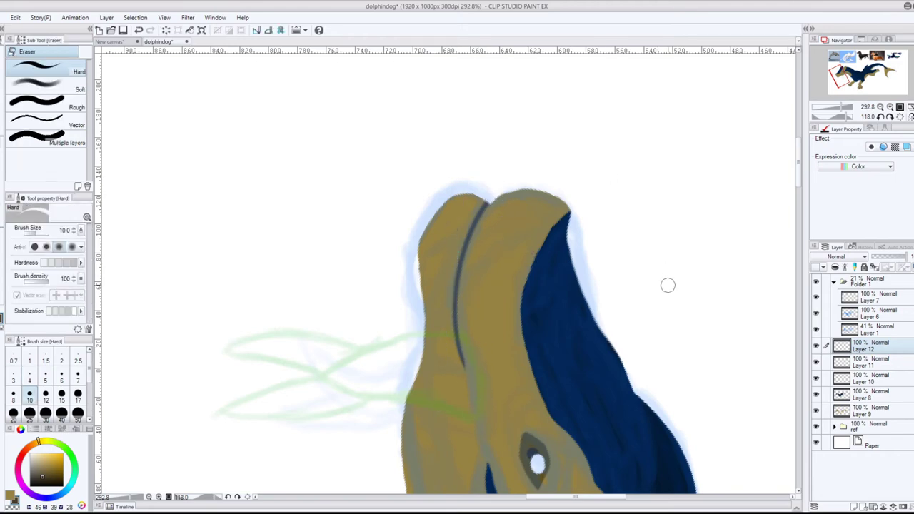
key(shift+space)
mouse_move(668, 285)
mouse_down()
mouse_move(497, 201)
mouse_move(438, 183)
mouse_up()
key(m)
drag(527, 191, 564, 210)
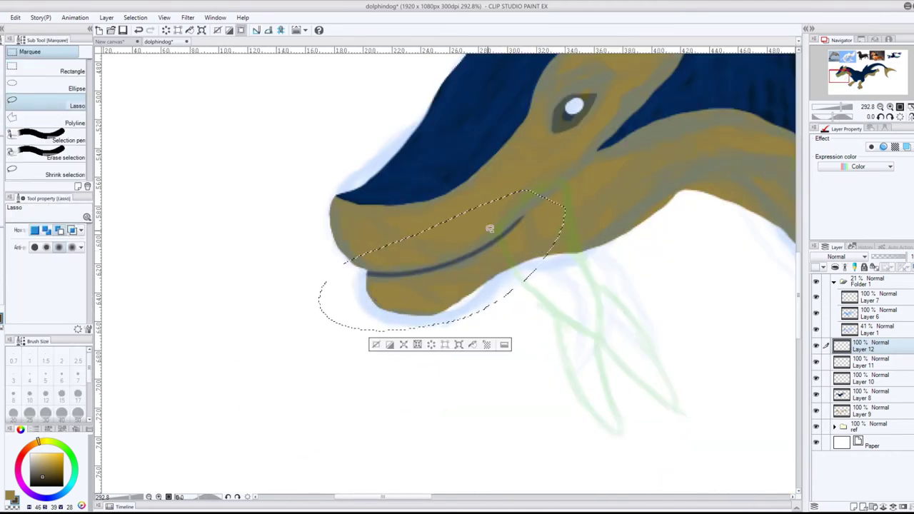
key(k)
drag(472, 264, 471, 261)
key(ctrl+d)
Step: Draw two dark curved crease lines on the ochre throat behind the jaw with the size 4 G-pen in a rotated view
scroll(555, 219, down, 4)
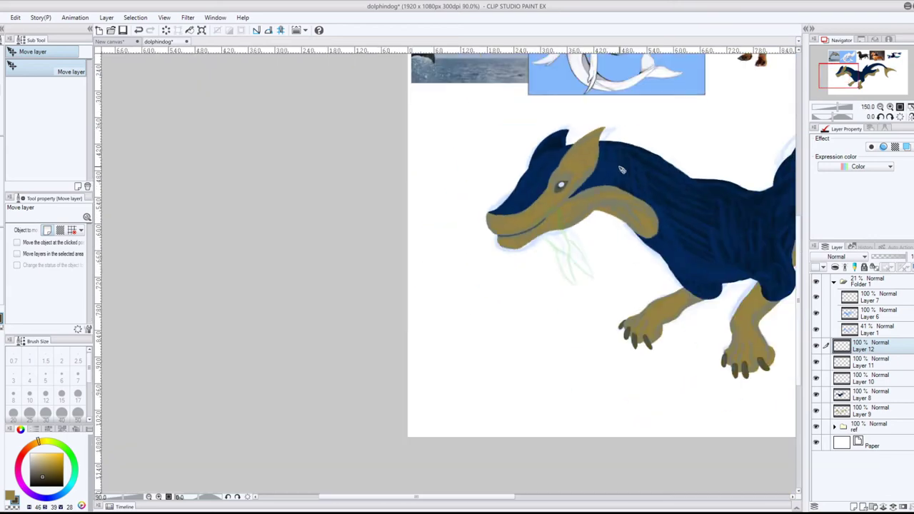
scroll(622, 168, down, 7)
scroll(617, 183, up, 15)
key(shift+space)
drag(587, 178, 401, 155)
drag(800, 375, 800, 361)
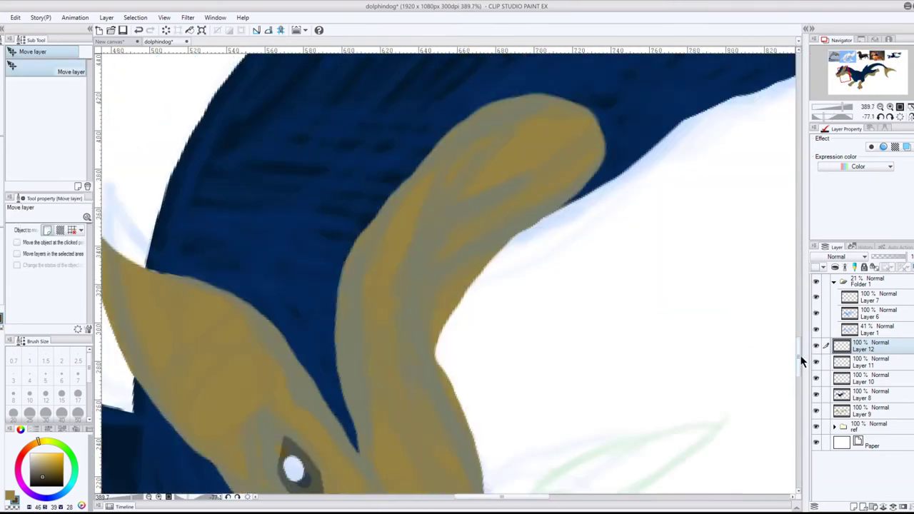
key(p)
drag(430, 176, 442, 314)
mouse_move(493, 153)
mouse_down()
mouse_move(427, 285)
mouse_move(437, 321)
mouse_up()
key(e)
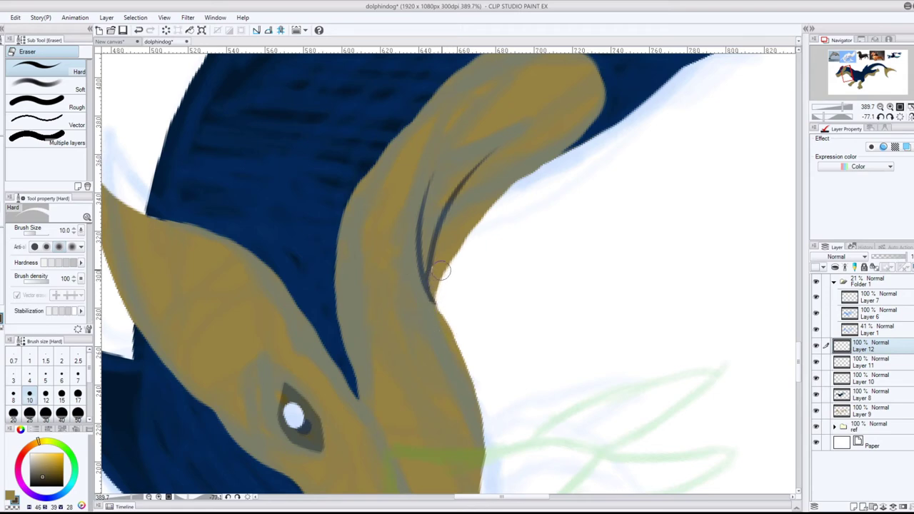
Step: Draw dark curved toe-separation lines on the foremost paw with the size 4 G-pen in the upright view
scroll(514, 232, down, 13)
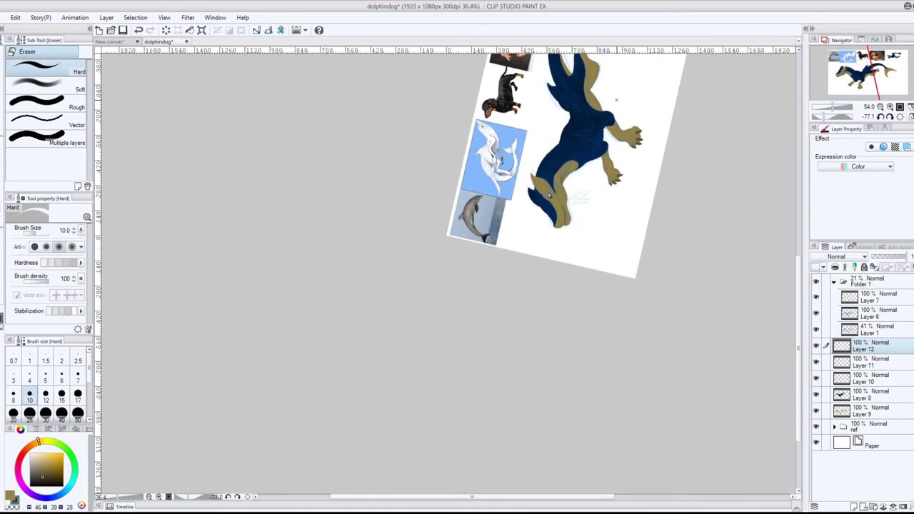
scroll(593, 80, up, 6)
scroll(595, 80, down, 10)
scroll(612, 139, up, 12)
key(shift+space)
double_click(655, 248)
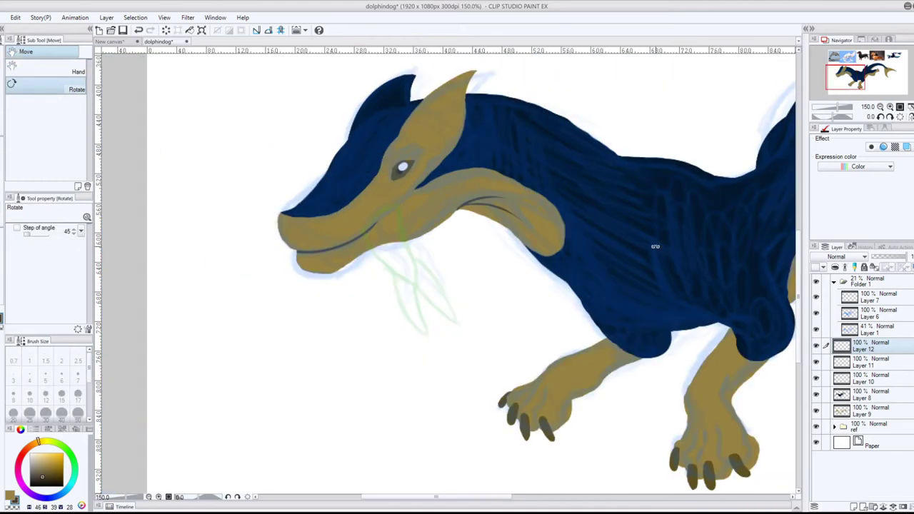
drag(798, 294, 797, 338)
scroll(561, 282, up, 6)
key(p)
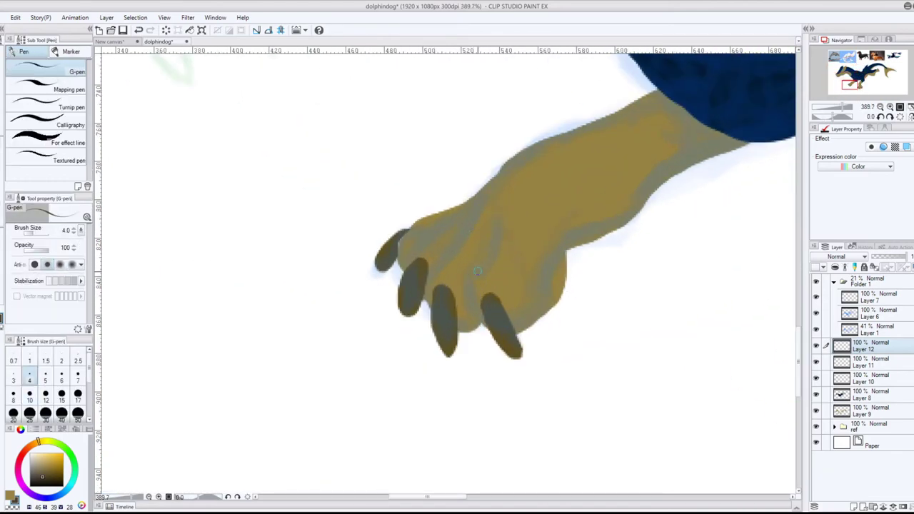
drag(478, 271, 491, 337)
drag(499, 227, 483, 272)
drag(463, 240, 427, 308)
drag(405, 270, 448, 220)
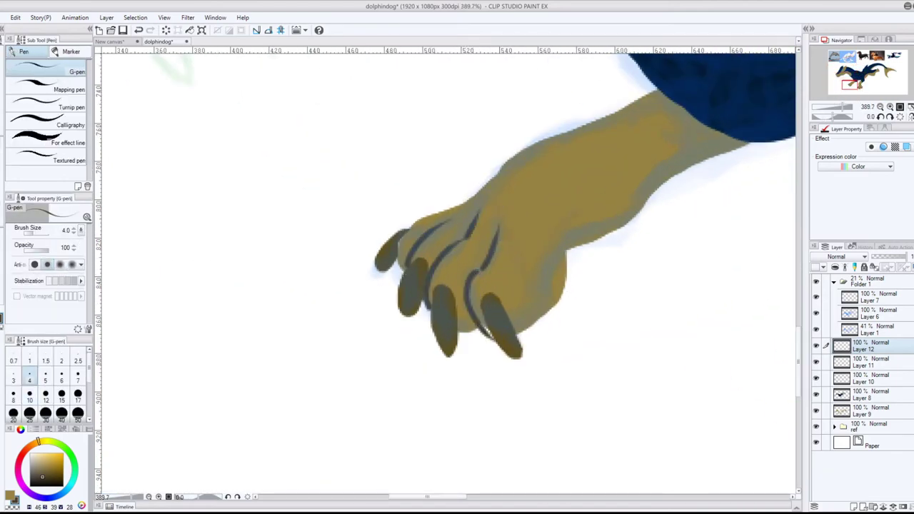
Step: Erase the overshooting ends of the toe lines around the foremost paw's claws with the size 10 Hard eraser
key(e)
drag(471, 340, 496, 325)
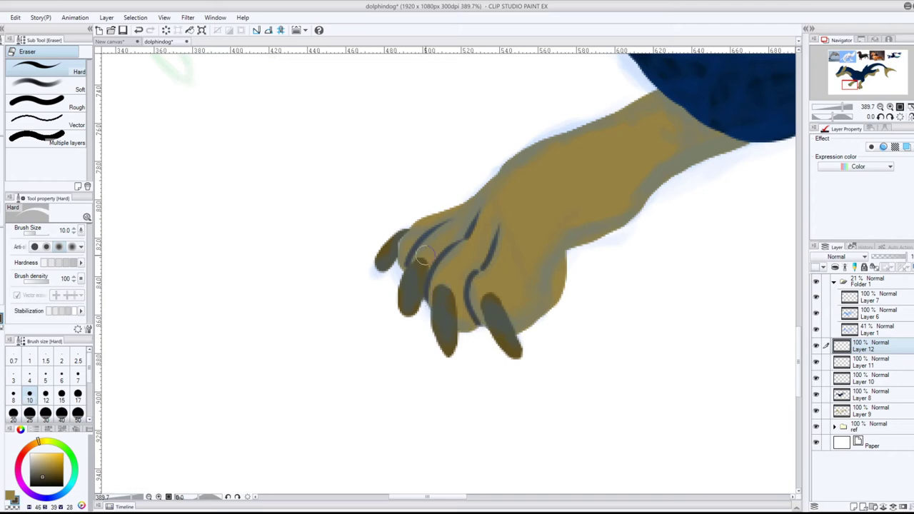
scroll(566, 314, down, 4)
scroll(750, 364, up, 4)
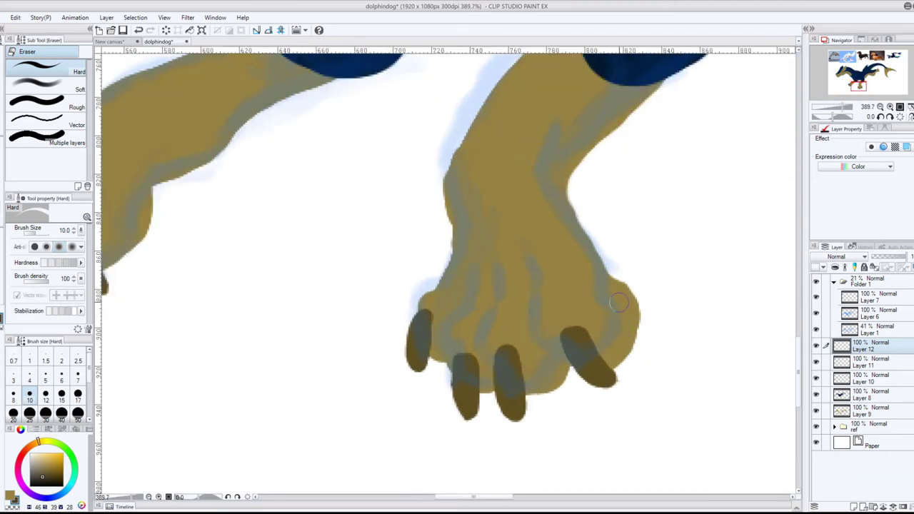
Step: Draw three dark curved toe-separation lines on the second front paw with the size 4 G-pen and erase their overshooting ends
key(p)
mouse_move(576, 371)
mouse_down()
mouse_move(539, 343)
mouse_move(540, 279)
mouse_move(528, 251)
mouse_up()
mouse_move(496, 390)
mouse_down()
mouse_move(485, 333)
mouse_move(500, 290)
mouse_move(495, 311)
mouse_move(492, 257)
mouse_up()
key(e)
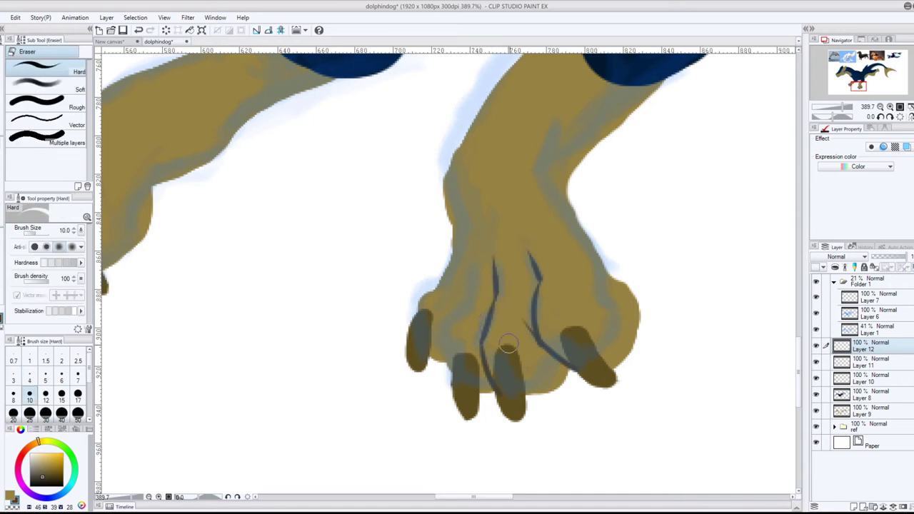
key(p)
mouse_move(454, 379)
mouse_down()
mouse_move(443, 326)
mouse_move(468, 302)
mouse_move(472, 263)
mouse_up()
key(e)
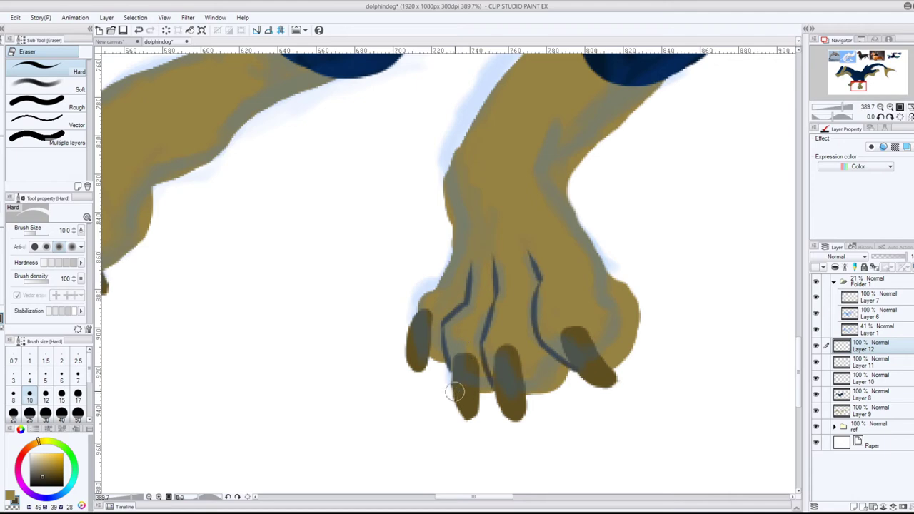
Step: Draw three short dark toe lines between the raised hind paw's claws and trim them with the size 10 Hard eraser
scroll(662, 226, down, 8)
scroll(784, 74, up, 8)
scroll(720, 133, up, 1)
key(p)
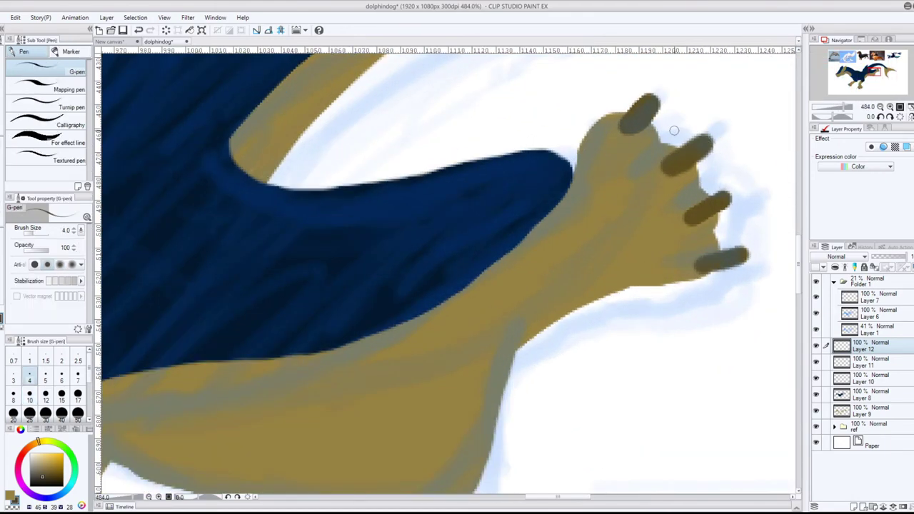
drag(679, 128, 646, 157)
drag(712, 173, 642, 221)
drag(729, 227, 689, 245)
key(e)
mouse_move(669, 112)
mouse_down()
mouse_move(715, 154)
mouse_move(712, 180)
mouse_up()
drag(729, 226, 723, 229)
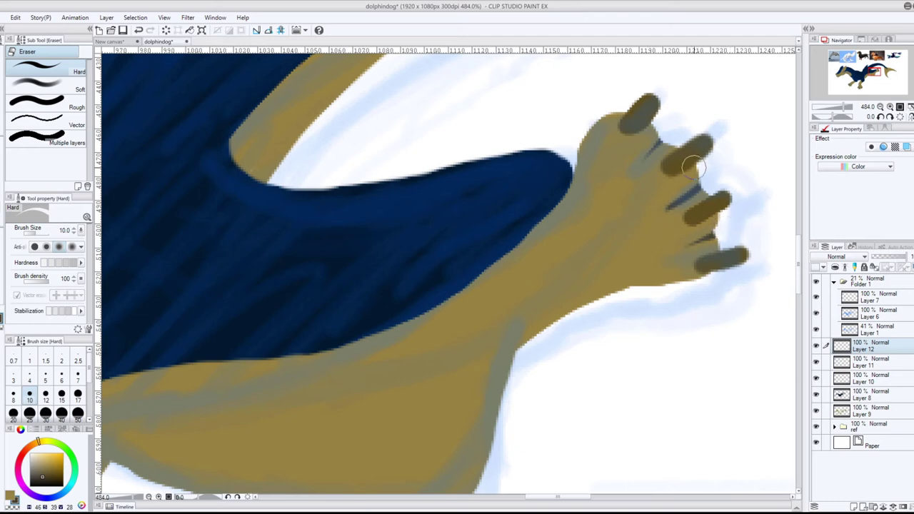
Step: Extend a thin dark line from the navy tail's pointed end between the ochre flukes and trim its edges
scroll(729, 103, down, 8)
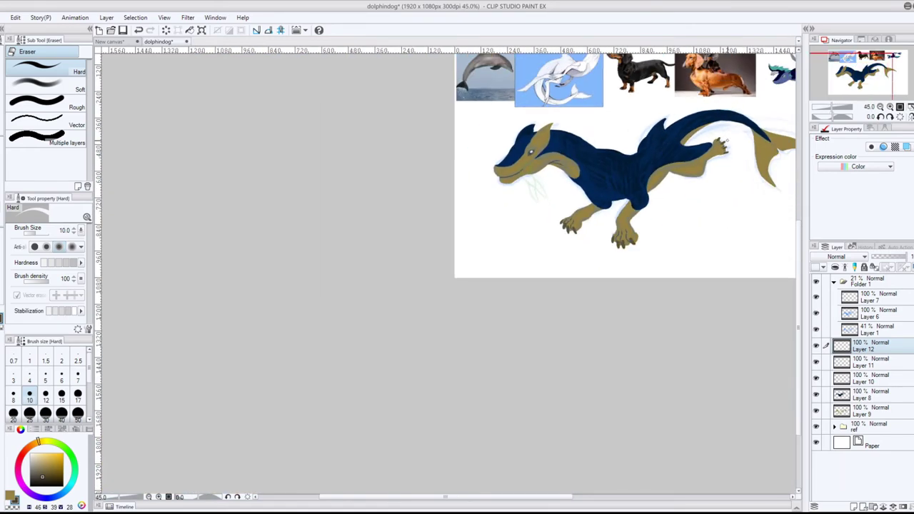
scroll(725, 97, up, 5)
scroll(725, 97, down, 4)
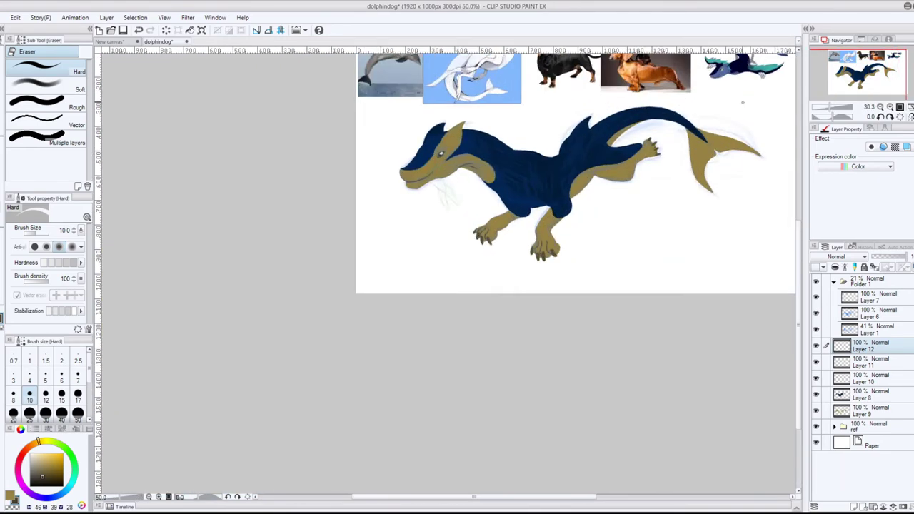
scroll(705, 281, up, 7)
key(p)
key(e)
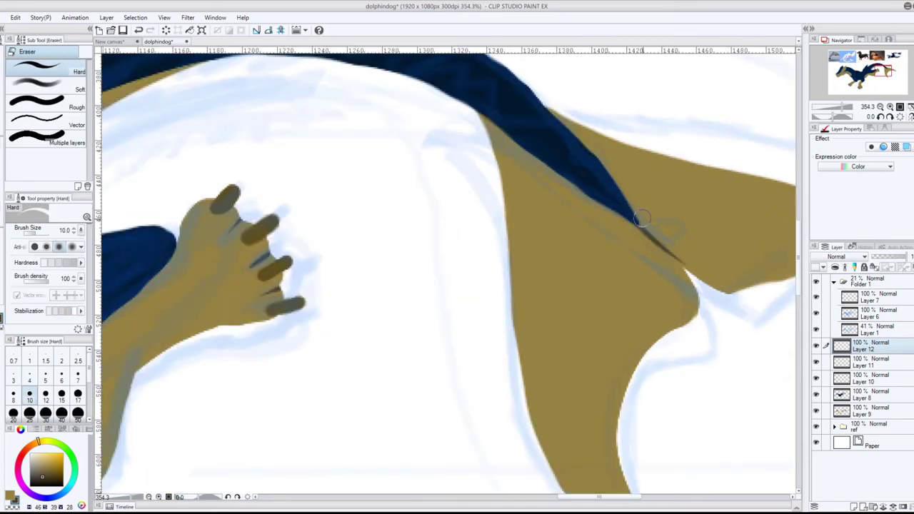
scroll(707, 286, down, 5)
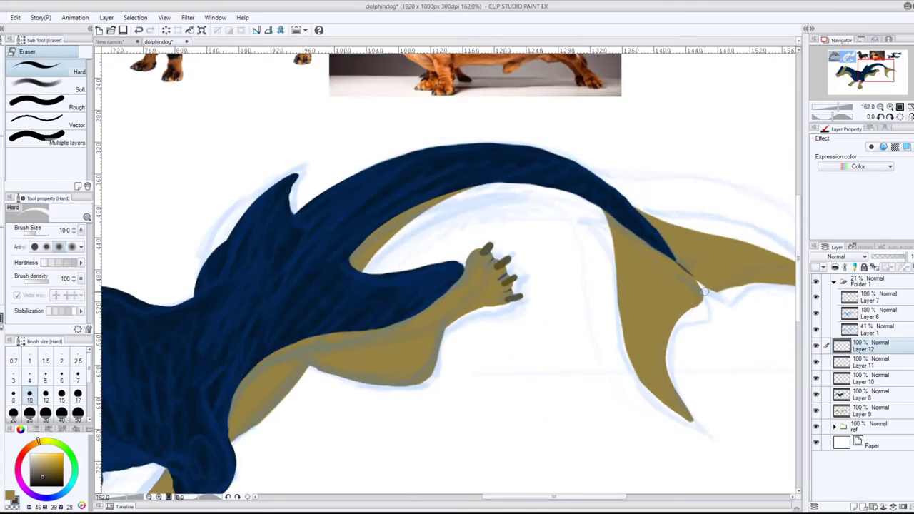
scroll(526, 270, up, 4)
scroll(527, 270, down, 4)
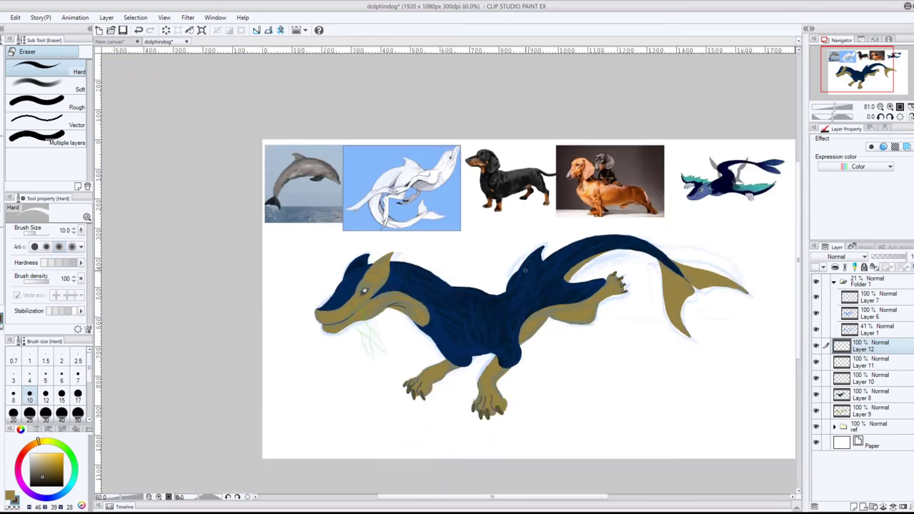
Step: Erase the rounded navy edge covering the top of the second front leg on Layer 8 with the size 25 Hard eraser
scroll(522, 419, up, 4)
click(863, 394)
key(bracketright)
key(bracketright)
key(bracketright)
key(bracketright)
key(bracketright)
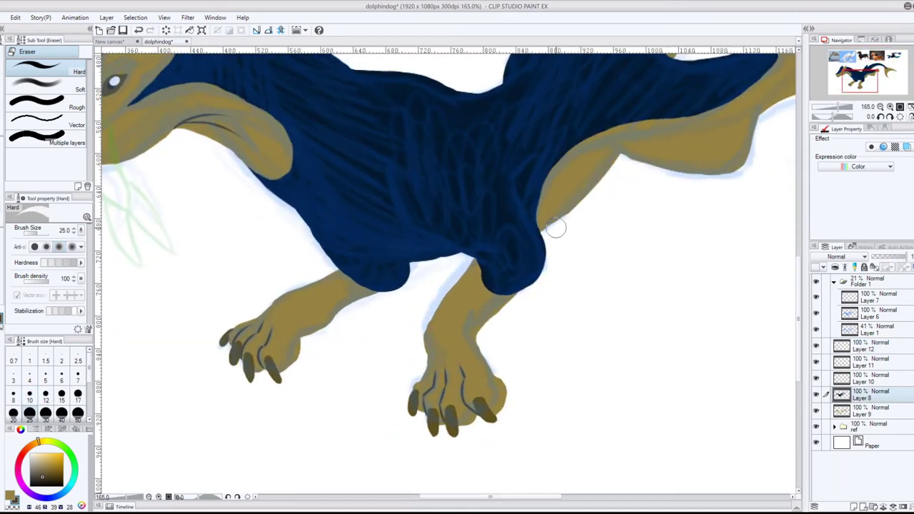
mouse_move(559, 251)
mouse_down()
mouse_move(527, 298)
mouse_move(556, 257)
mouse_up()
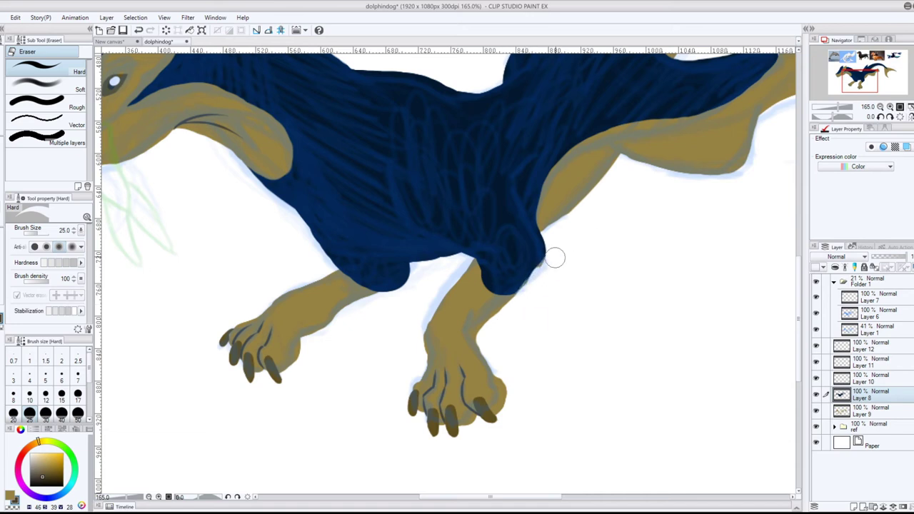
mouse_move(505, 306)
mouse_down()
mouse_move(483, 266)
mouse_move(500, 292)
mouse_up()
Step: Fill the gap at the top of the second front leg with ochre on Layer 9 using the size 4 G-pen
click(859, 414)
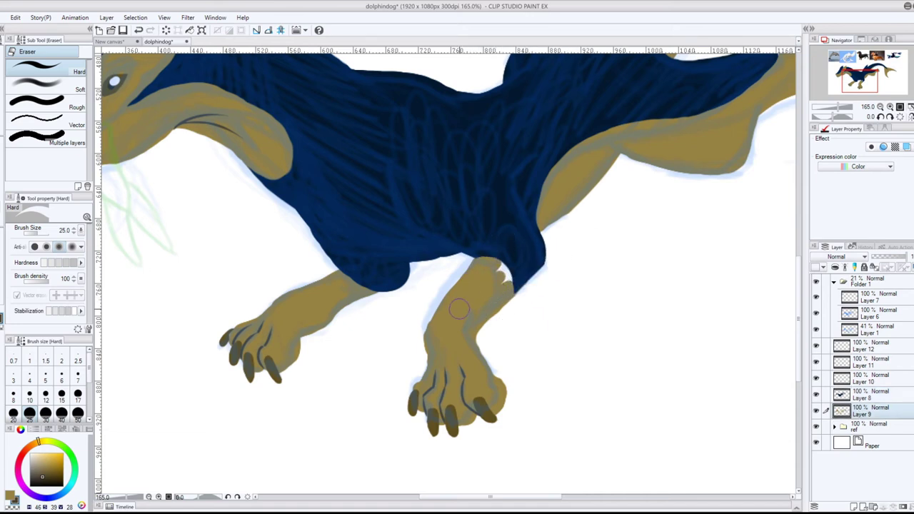
key(p)
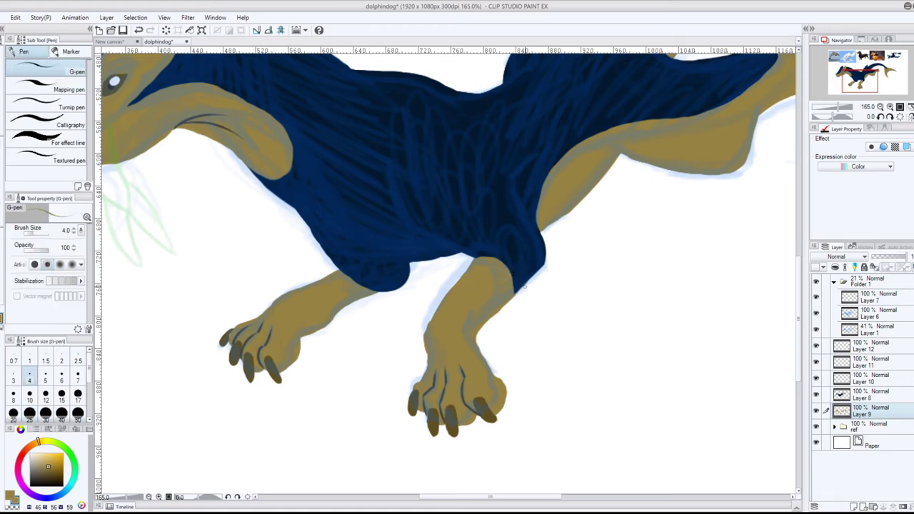
key(e)
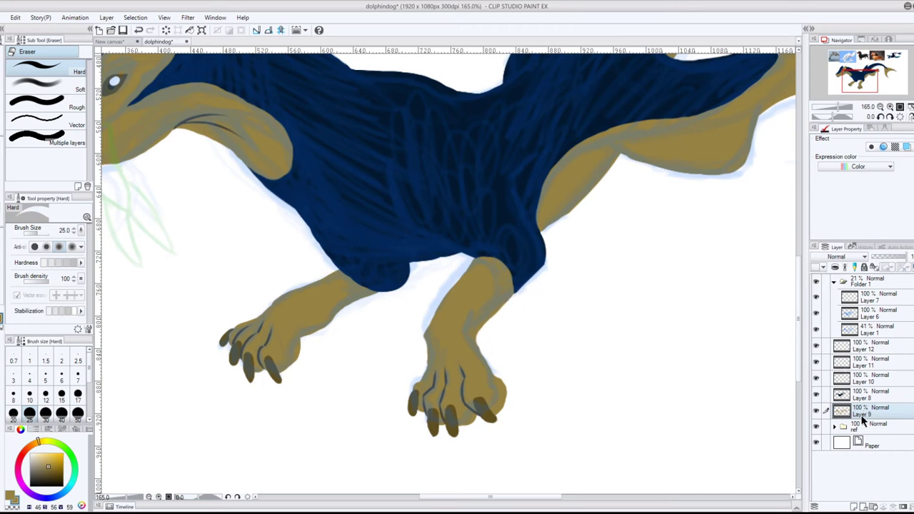
Step: Erase the navy overlapping the foremost leg's top and trim the chest edge on Layer 8 with the size 25 Hard eraser
click(840, 392)
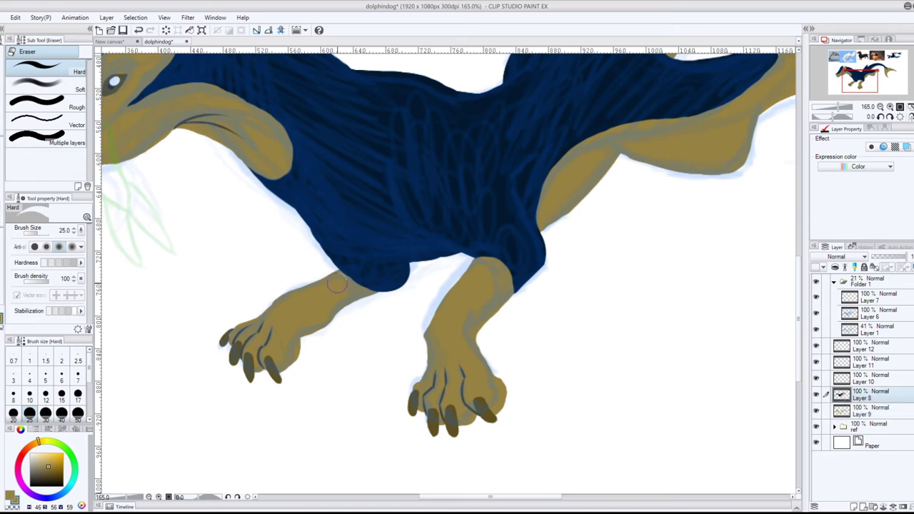
mouse_move(338, 285)
mouse_down()
mouse_move(372, 321)
mouse_move(411, 286)
mouse_move(380, 302)
mouse_move(444, 264)
mouse_move(419, 271)
mouse_move(447, 240)
mouse_move(455, 262)
mouse_move(420, 265)
mouse_move(424, 273)
mouse_move(457, 265)
mouse_move(438, 260)
mouse_move(414, 276)
mouse_up()
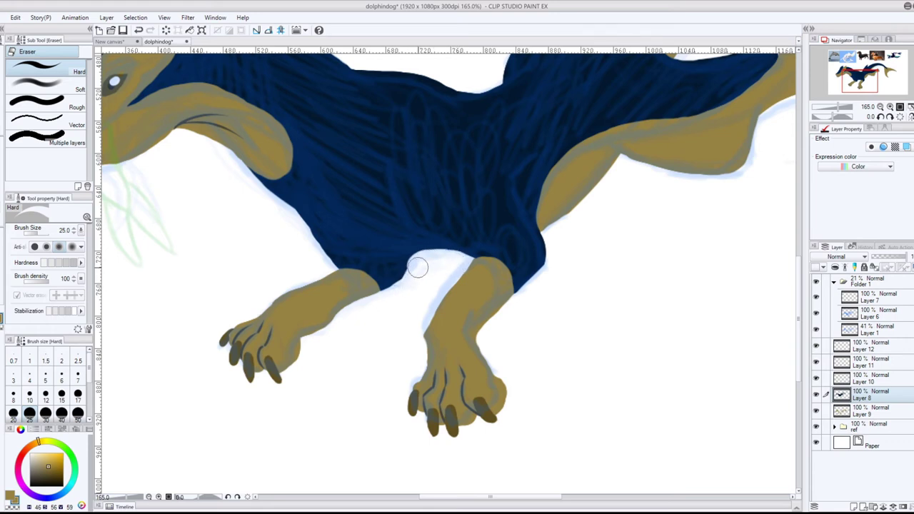
mouse_move(318, 264)
mouse_down()
mouse_move(316, 247)
mouse_move(229, 151)
mouse_up()
click(843, 409)
drag(266, 191, 185, 134)
key(ctrl+z)
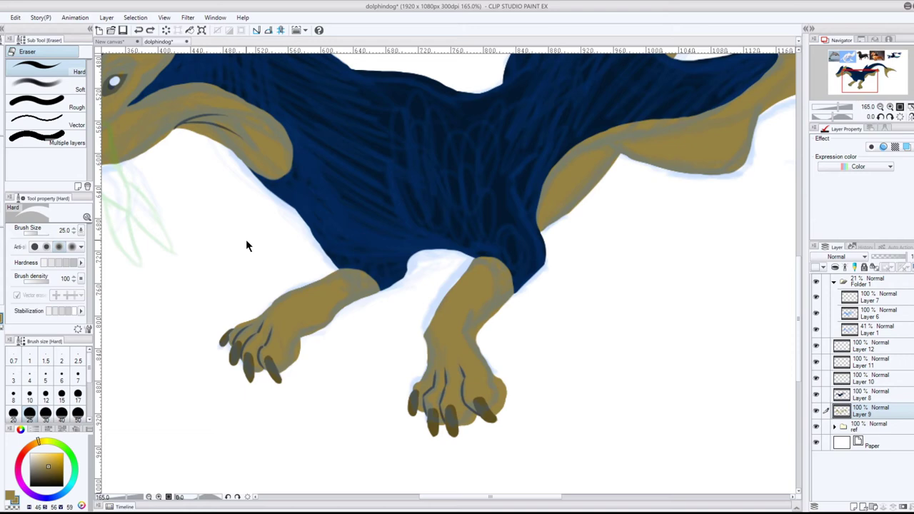
Step: Erase navy along the ochre neck patch's upper edge on Layer 8 and fill the exposed gaps with ochre on Layer 9
scroll(535, 330, down, 10)
scroll(612, 179, up, 8)
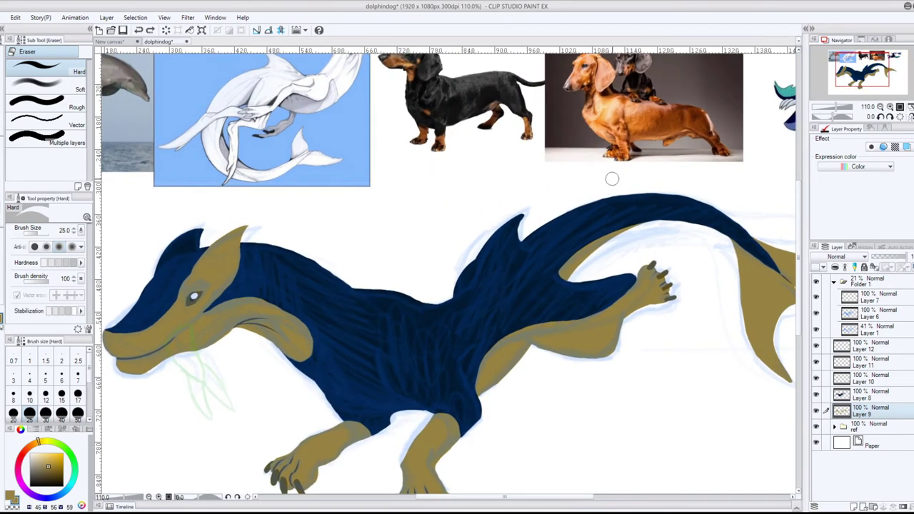
scroll(611, 179, down, 12)
scroll(571, 182, up, 10)
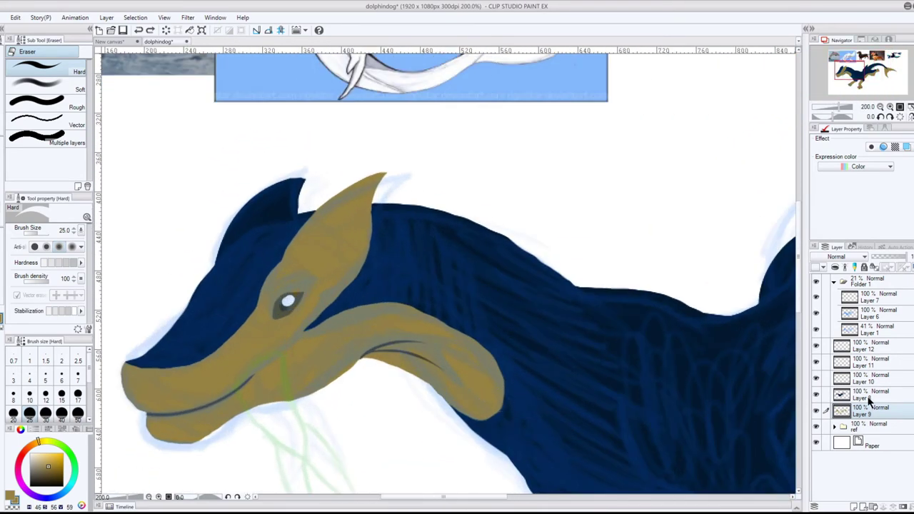
click(869, 398)
mouse_move(481, 378)
mouse_down()
mouse_move(456, 330)
mouse_move(360, 310)
mouse_move(312, 346)
mouse_up()
ctrl+shift+click(765, 416)
key(p)
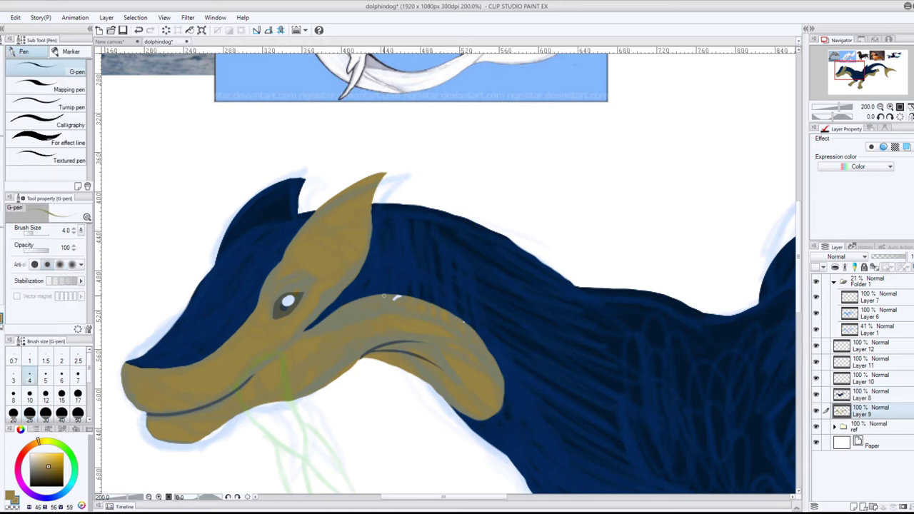
key(e)
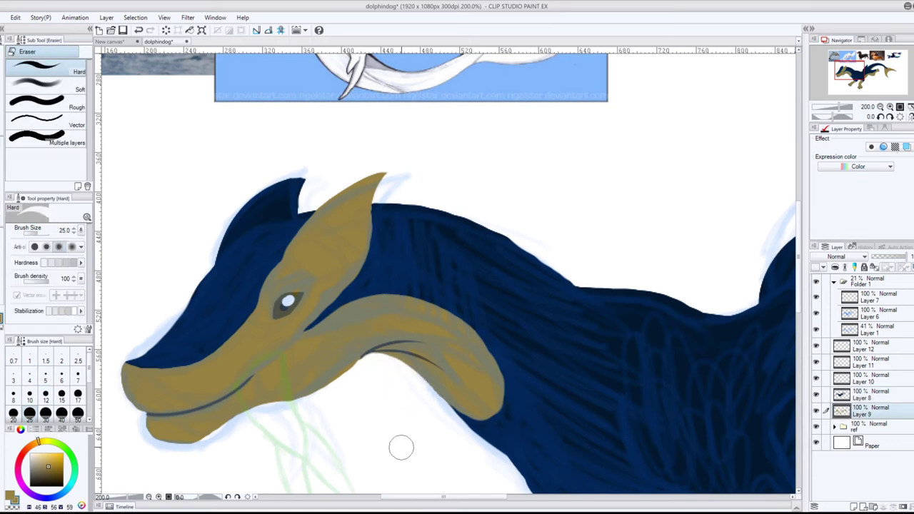
Step: Lower the opacity of the sketch group Folder 1 to 10%
scroll(421, 375, down, 6)
scroll(422, 375, up, 4)
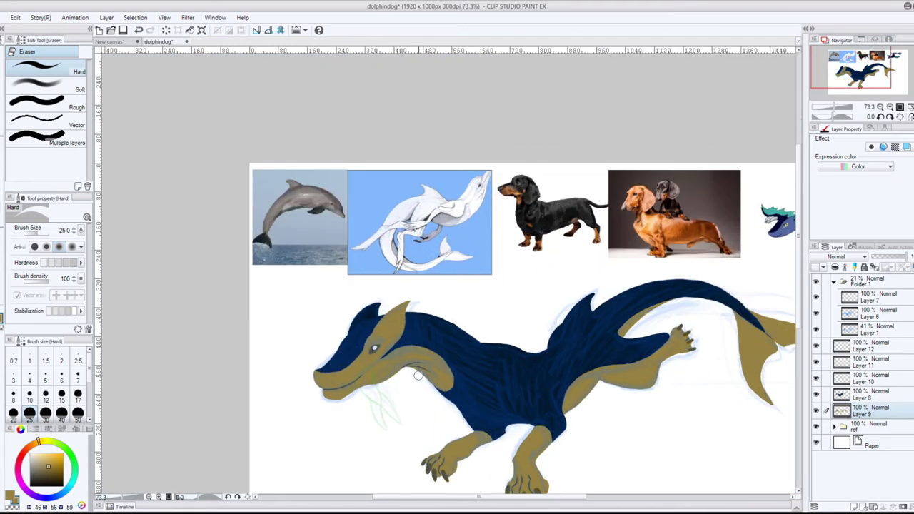
click(861, 399)
scroll(461, 321, up, 4)
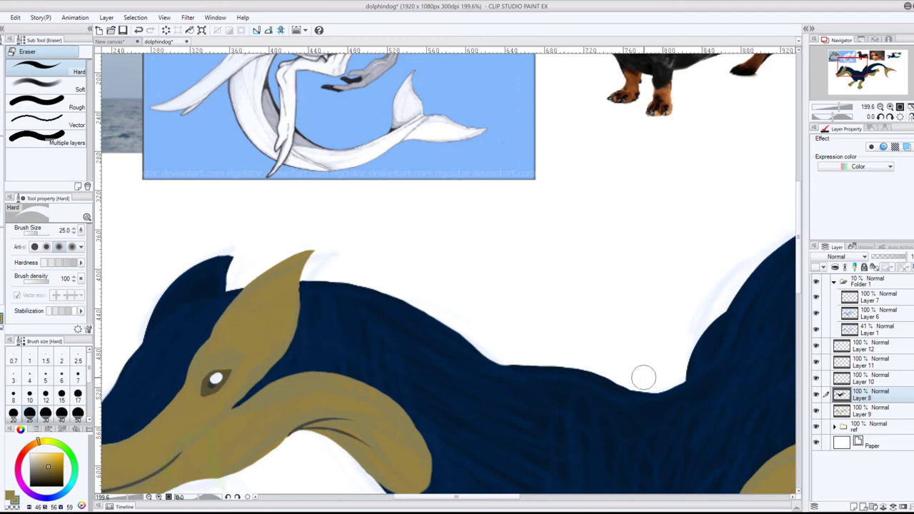
Step: Try outlining the eye in black with the size 5 G-pen on Layer 12
click(864, 345)
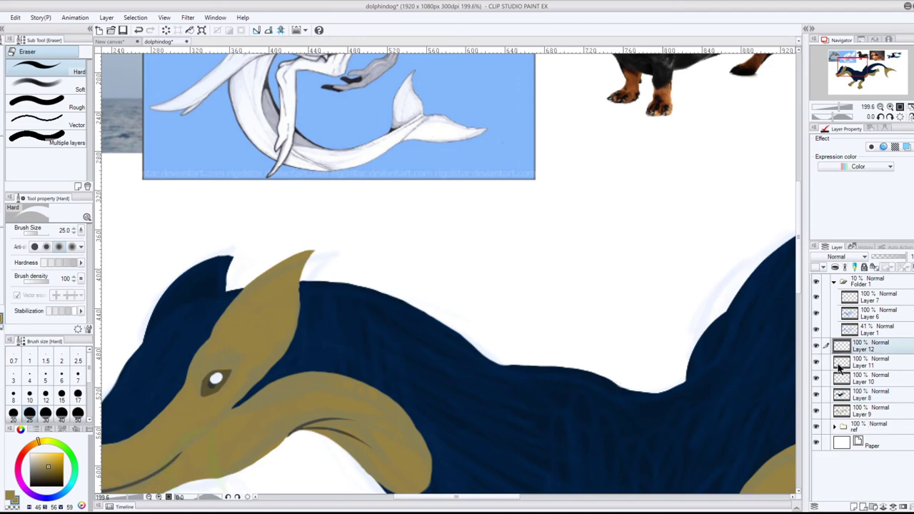
scroll(235, 429, down, 6)
scroll(236, 436, up, 8)
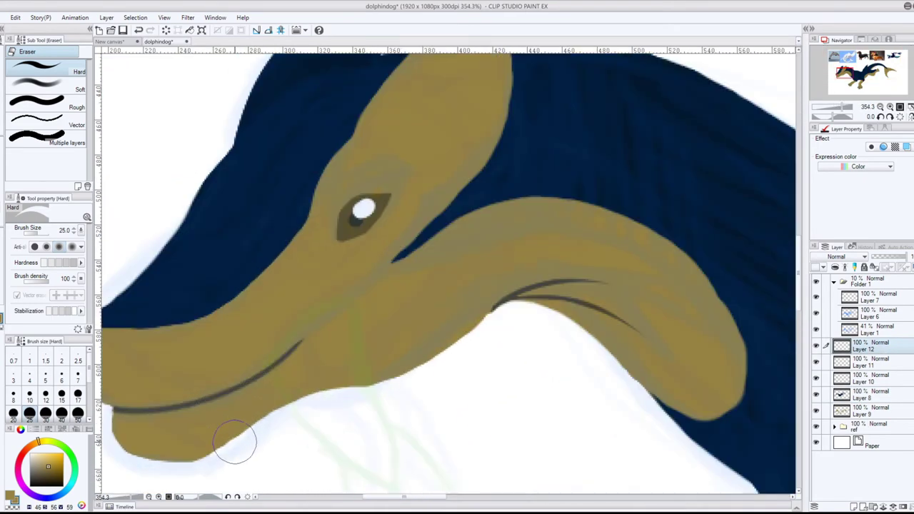
alt+click(277, 360)
key(p)
drag(340, 236, 372, 194)
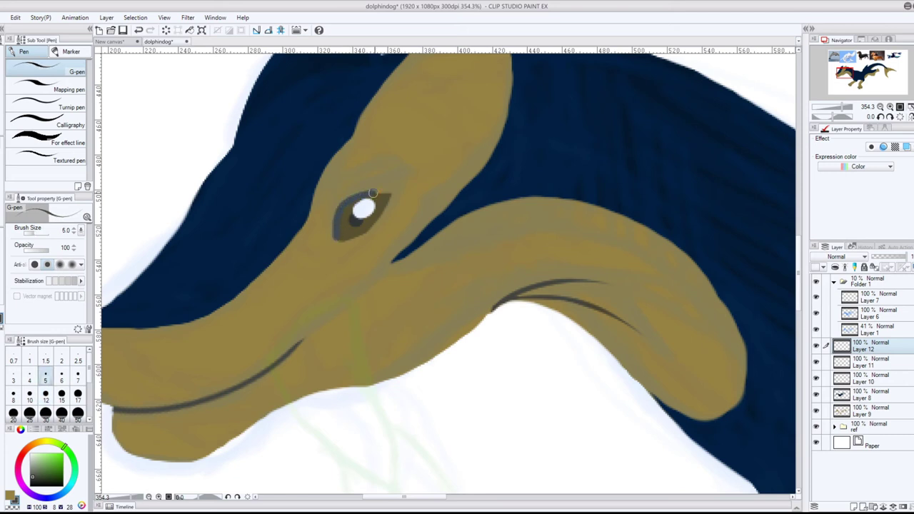
key(ctrl+z)
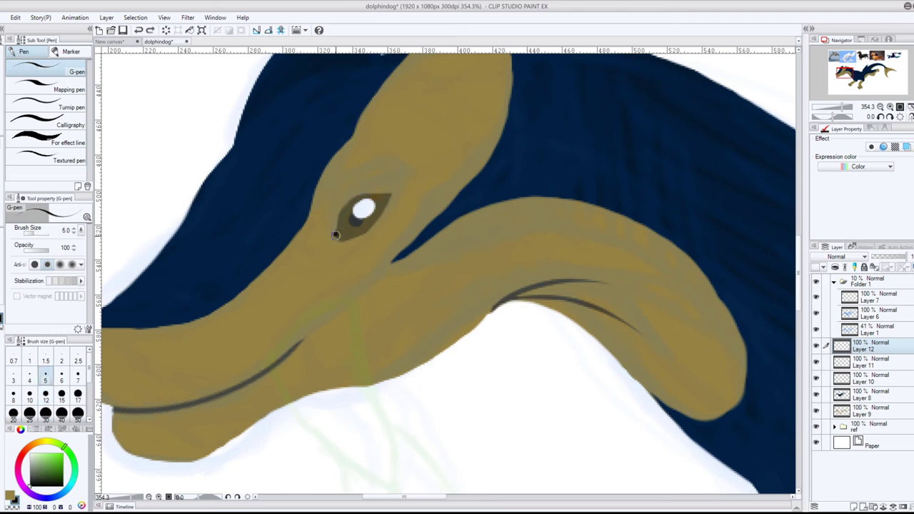
mouse_move(335, 232)
mouse_down()
mouse_move(355, 195)
mouse_move(390, 187)
mouse_move(362, 233)
mouse_move(394, 196)
mouse_move(338, 233)
mouse_move(338, 224)
mouse_move(385, 190)
mouse_move(396, 192)
mouse_move(375, 223)
mouse_move(392, 194)
mouse_up()
key(ctrl+z)
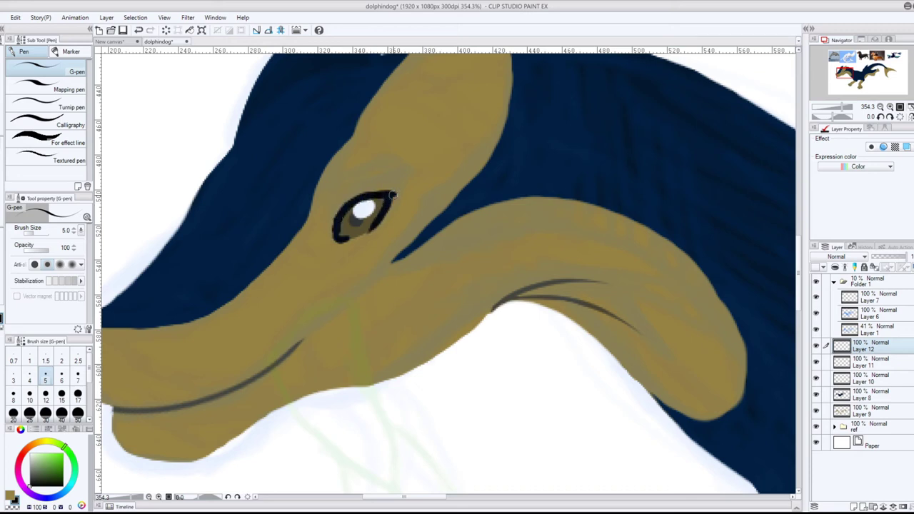
Step: Trim around the black eye outline with the size 25 Hard eraser, and then remove the outline from Layer 12
key(e)
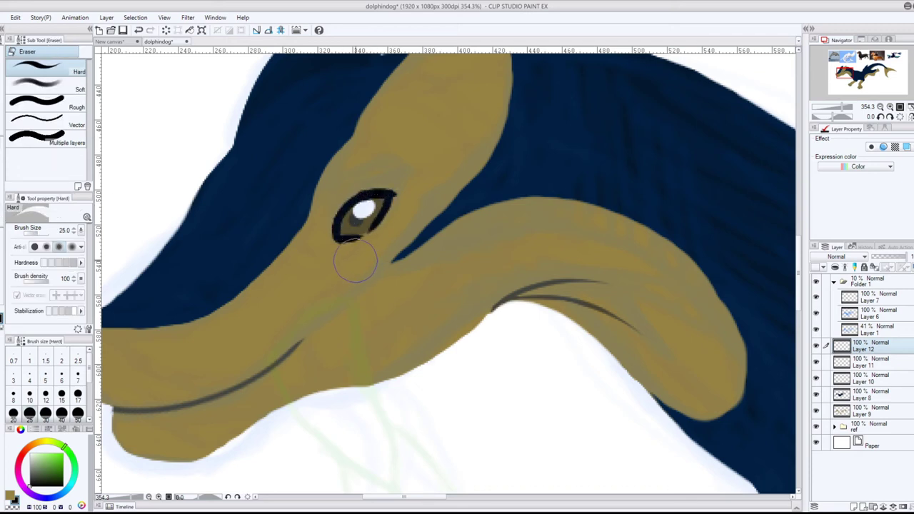
drag(364, 261, 331, 264)
drag(381, 250, 415, 197)
drag(310, 239, 330, 155)
drag(319, 219, 418, 139)
key(p)
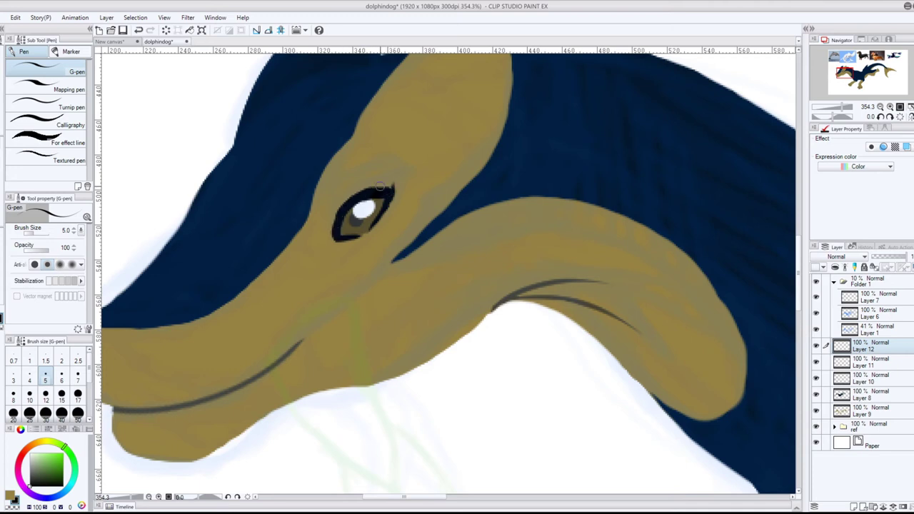
click(2, 180)
mouse_move(410, 179)
mouse_down()
mouse_move(357, 245)
mouse_move(412, 180)
mouse_up()
Step: Toggle Layer 11's visibility to check it and erase the pointed back corner of its dark eye shape
click(864, 363)
click(816, 363)
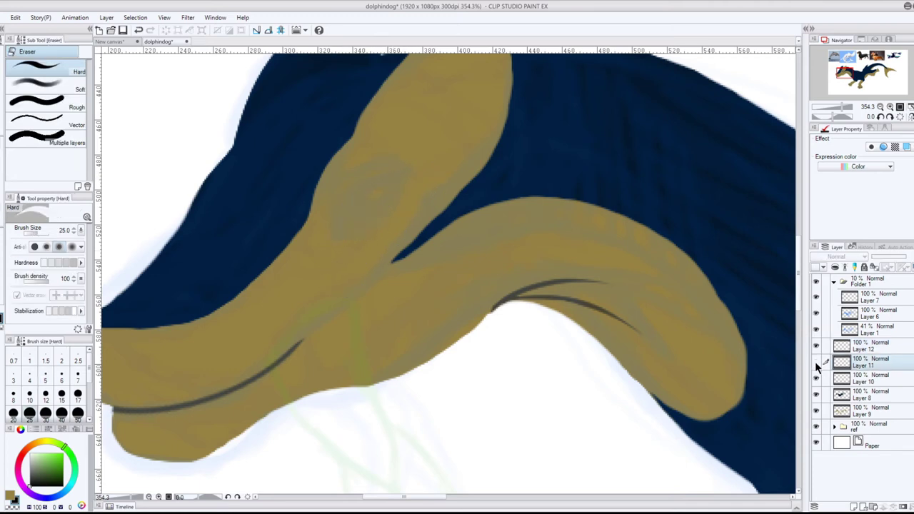
click(816, 363)
drag(405, 223, 415, 158)
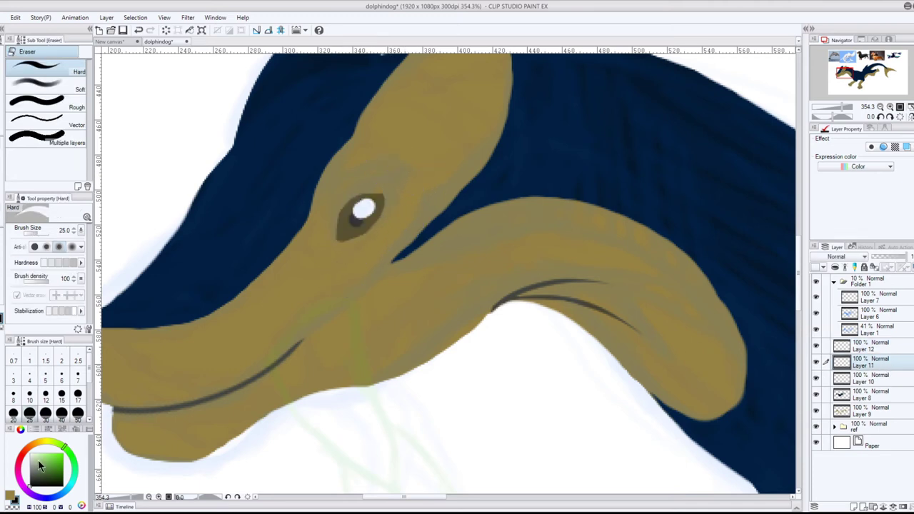
Step: Outline the eye's upper and lower lids on Layer 11 in a very dark olive with the size 5 G-pen
drag(39, 465, 63, 484)
key(p)
mouse_move(339, 237)
mouse_down()
mouse_move(359, 195)
mouse_move(387, 193)
mouse_up()
scroll(398, 171, down, 6)
scroll(363, 156, up, 8)
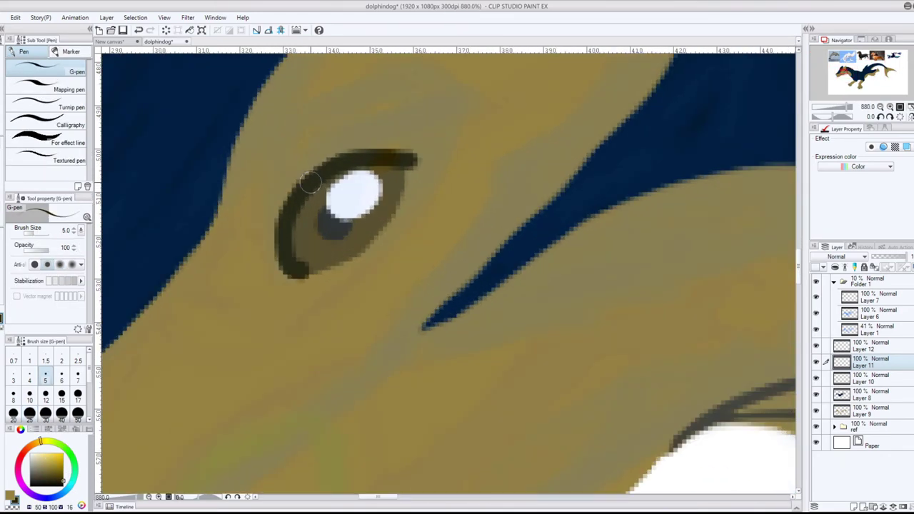
mouse_move(388, 193)
mouse_down()
mouse_move(400, 218)
mouse_move(296, 278)
mouse_up()
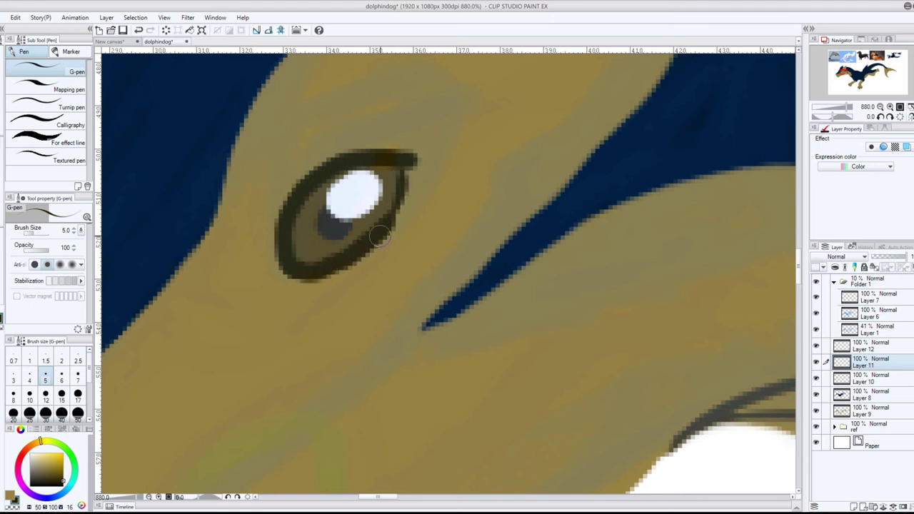
drag(407, 171, 379, 242)
Step: Trim the lower and front outer edges of the eye outline with the size 6 Hard eraser
key(e)
click(62, 375)
drag(349, 275, 297, 291)
drag(272, 217, 272, 272)
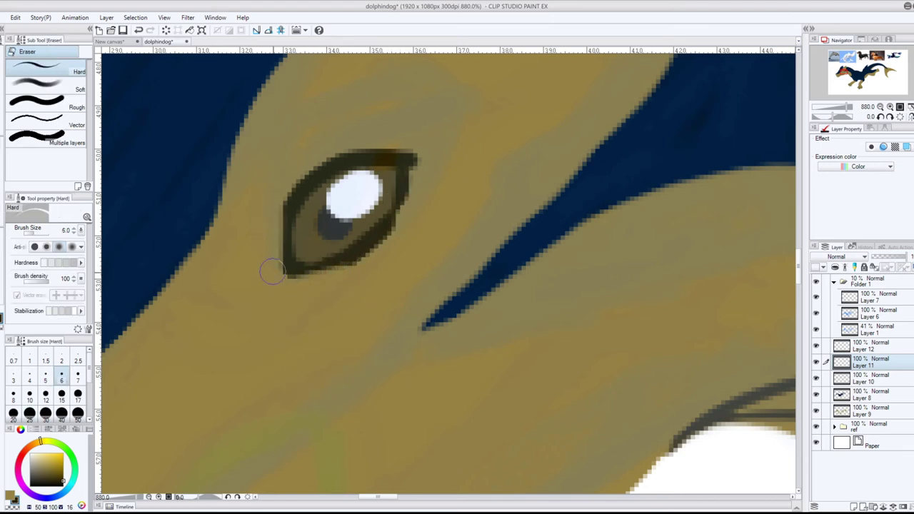
Step: Undo the lid outline and its trimming around the eye on Layer 11
mouse_move(377, 204)
mouse_down()
mouse_move(367, 229)
mouse_move(334, 250)
mouse_up()
key(ctrl+z)
key(ctrl+z)
key(ctrl+z)
key(ctrl+z)
key(ctrl+z)
key(ctrl+z)
key(ctrl+z)
key(ctrl+z)
key(ctrl+z)
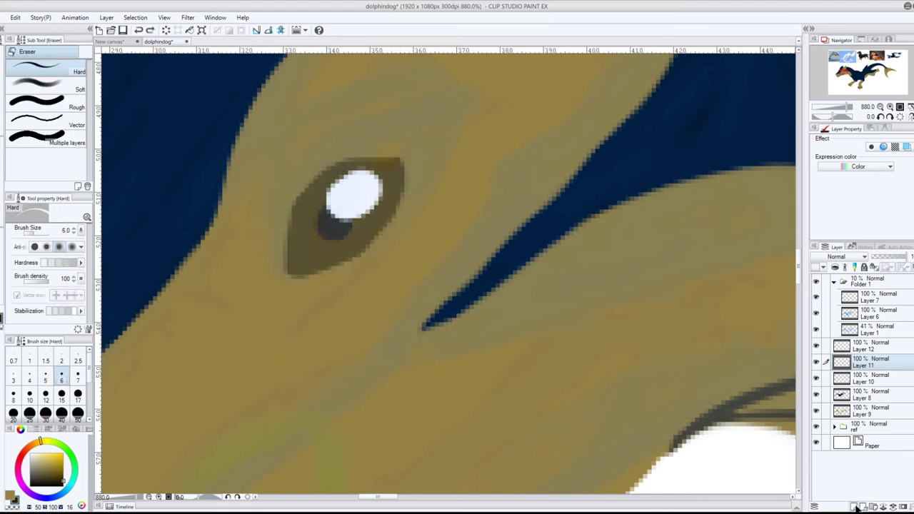
Step: On Layer 12, outline the eye's upper lid and sides in very dark olive with the size 5 G-pen and trim the outer edges
click(875, 351)
key(p)
mouse_move(287, 265)
mouse_down()
mouse_move(346, 165)
mouse_move(400, 162)
mouse_up()
drag(390, 166, 292, 228)
mouse_move(351, 164)
mouse_down()
mouse_move(401, 177)
mouse_move(402, 166)
mouse_move(382, 214)
mouse_up()
scroll(403, 390, down, 8)
scroll(409, 364, up, 5)
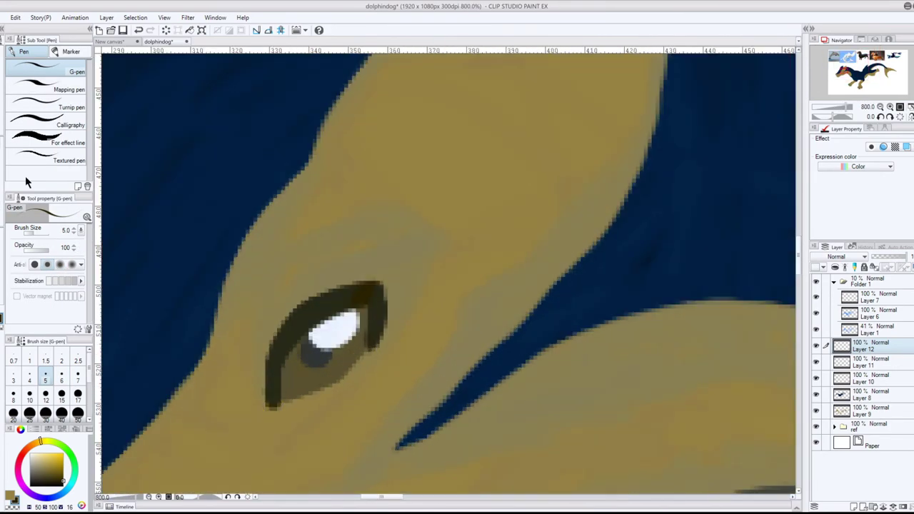
key(e)
drag(285, 386, 265, 413)
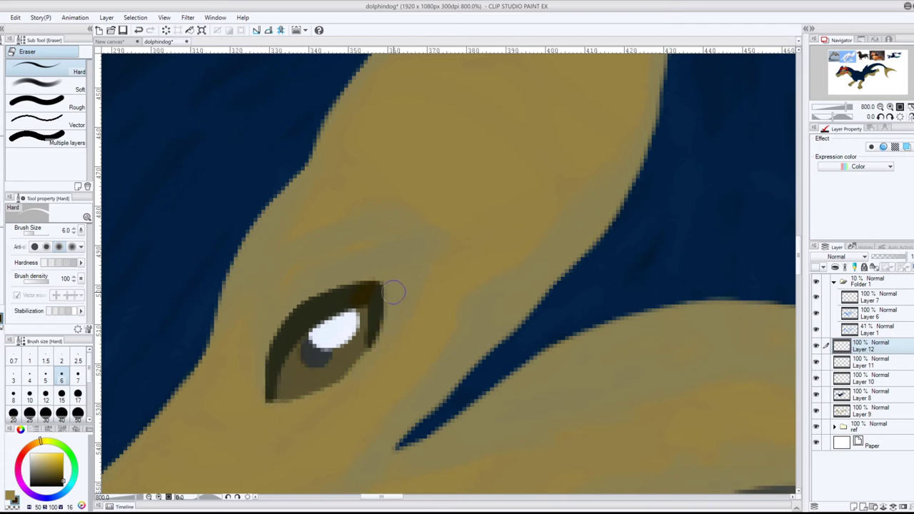
Step: Set the drawing color to a medium blue (209, 100, 49) and add a new layer above Layer 12
key(ctrl+minus)
key(ctrl+minus)
key(ctrl+minus)
key(ctrl+minus)
key(ctrl+minus)
key(ctrl+minus)
key(ctrl+minus)
key(ctrl+minus)
key(ctrl+minus)
scroll(440, 241, up, 7)
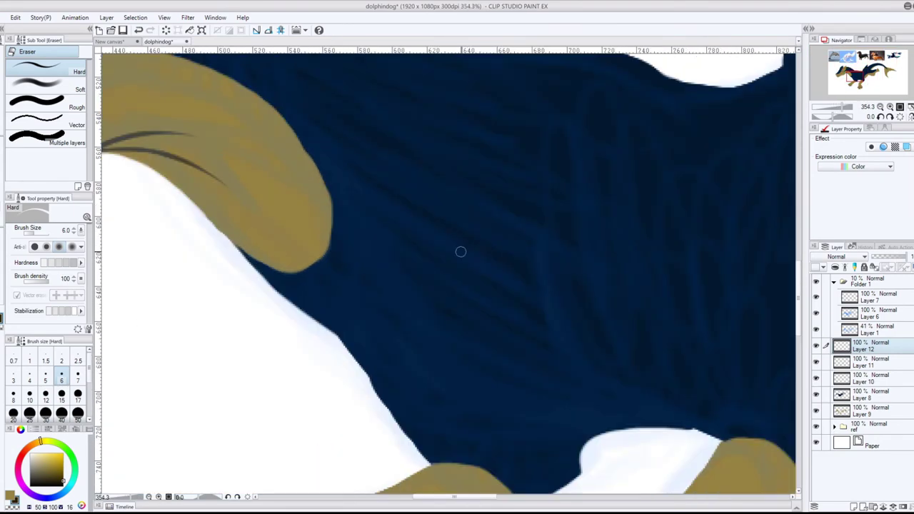
click(65, 483)
scroll(212, 342, down, 5)
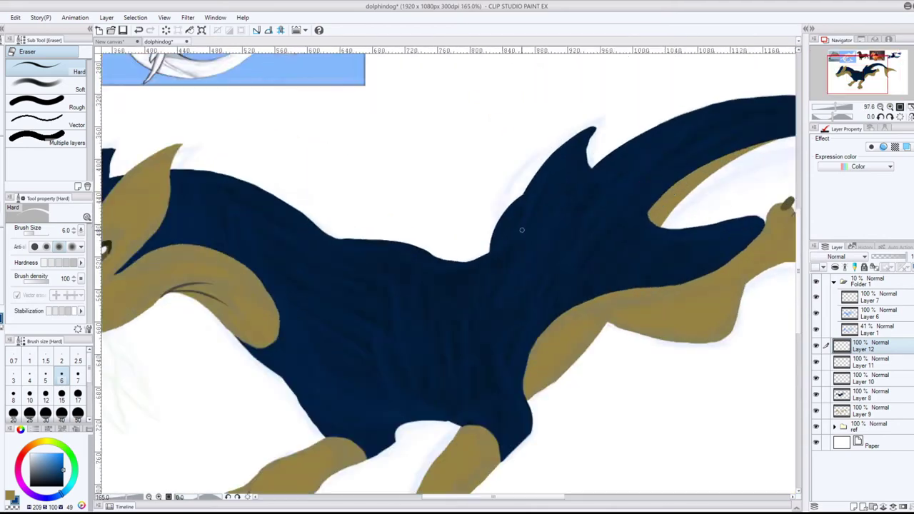
scroll(518, 214, up, 5)
key(p)
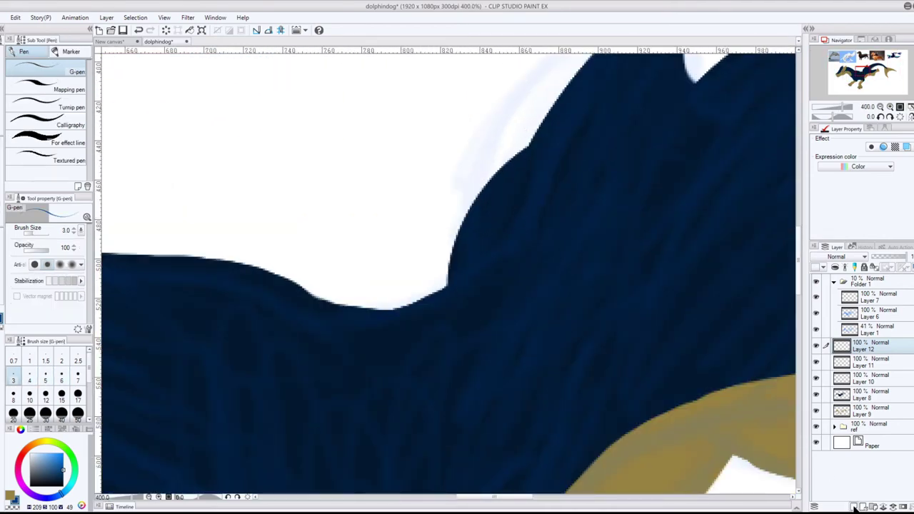
click(855, 507)
Step: Draw a thin blue curve across the base of the back fin with the size 3 G-pen, transform it and trim its overhanging ends
drag(530, 122, 367, 299)
key(ctrl+t)
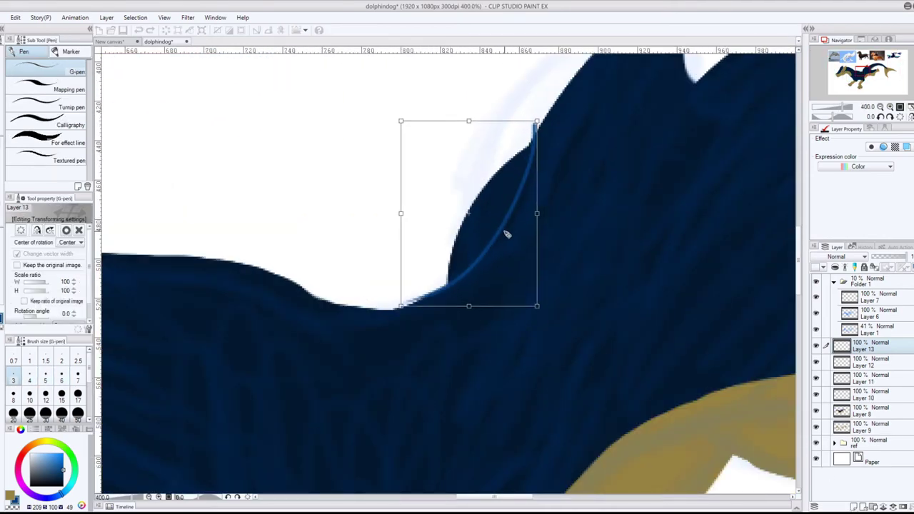
key(e)
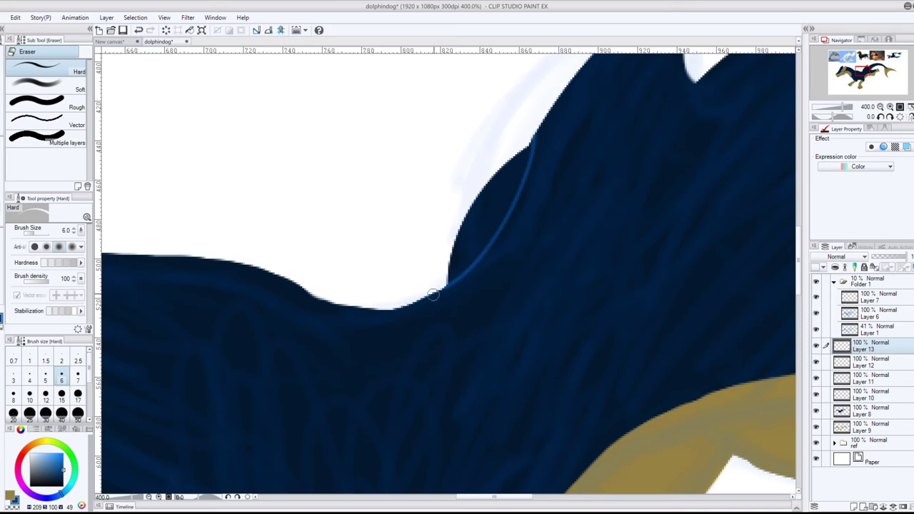
Step: Draw two joined thin blue lines above the front leg's shoulder on Layer 13, shift them down slightly and trim their ends
key(ctrl+0)
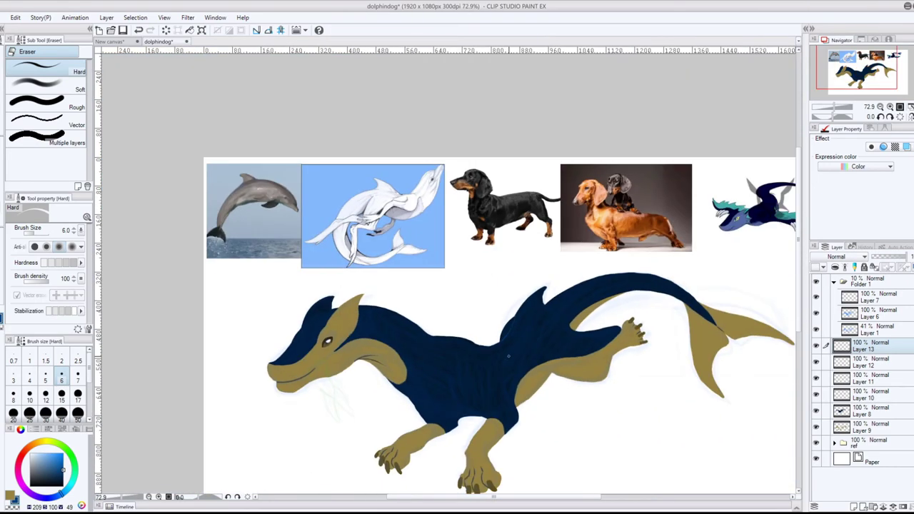
scroll(454, 415, up, 8)
key(p)
drag(496, 424, 296, 423)
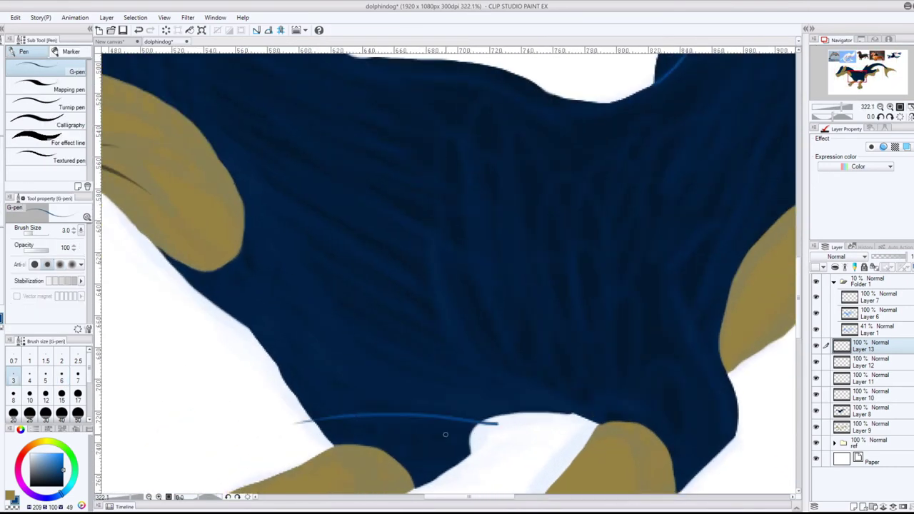
drag(372, 415, 262, 338)
key(m)
drag(507, 433, 500, 438)
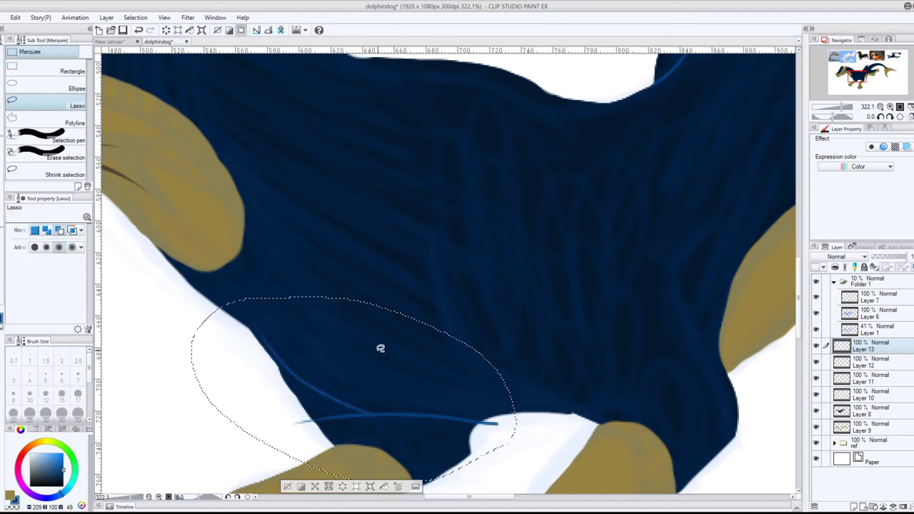
key(k)
key(ctrl+d)
key(e)
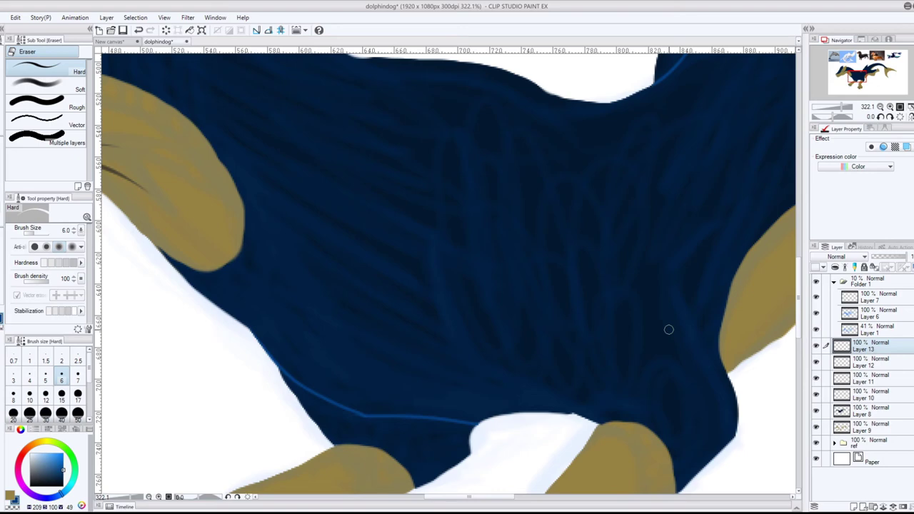
key(p)
drag(587, 427, 457, 345)
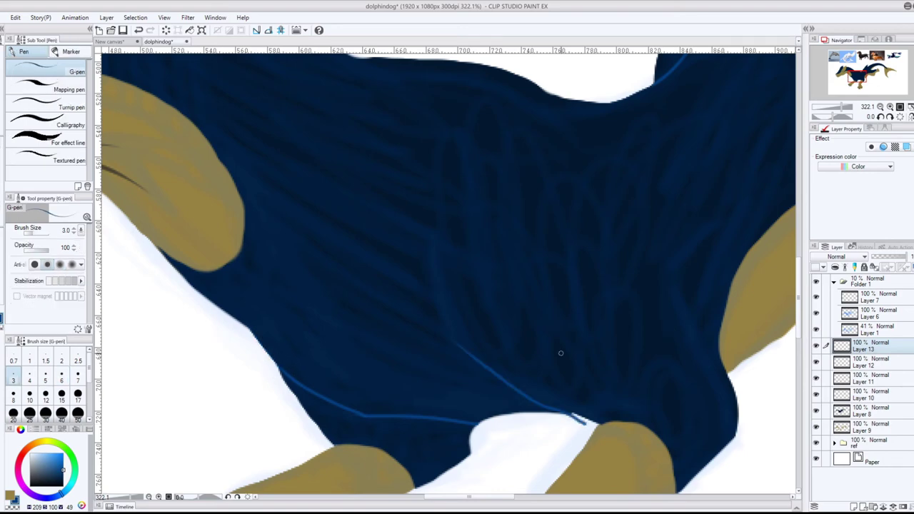
key(ctrl+z)
Step: Rotate the canvas to about 51 degrees and draw a thin blue line up from the second front leg into the body
key(r)
drag(600, 274, 543, 391)
key(p)
drag(798, 250, 798, 263)
mouse_move(437, 440)
mouse_down()
mouse_move(412, 357)
mouse_move(396, 222)
mouse_up()
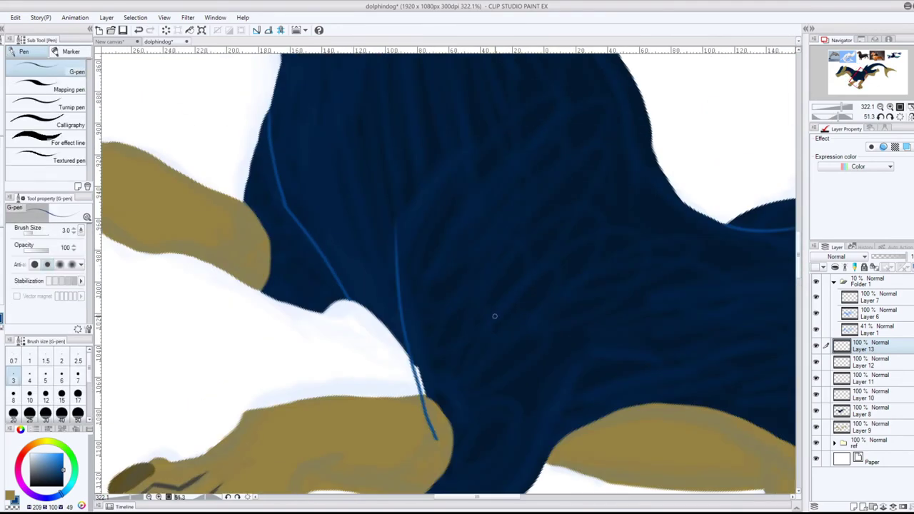
Step: Lasso the new leg line and shift it slightly so it follows the navy body edge above the leg
key(m)
mouse_move(400, 441)
mouse_down()
mouse_move(459, 295)
mouse_move(399, 435)
mouse_up()
drag(488, 444, 521, 250)
key(ctrl+d)
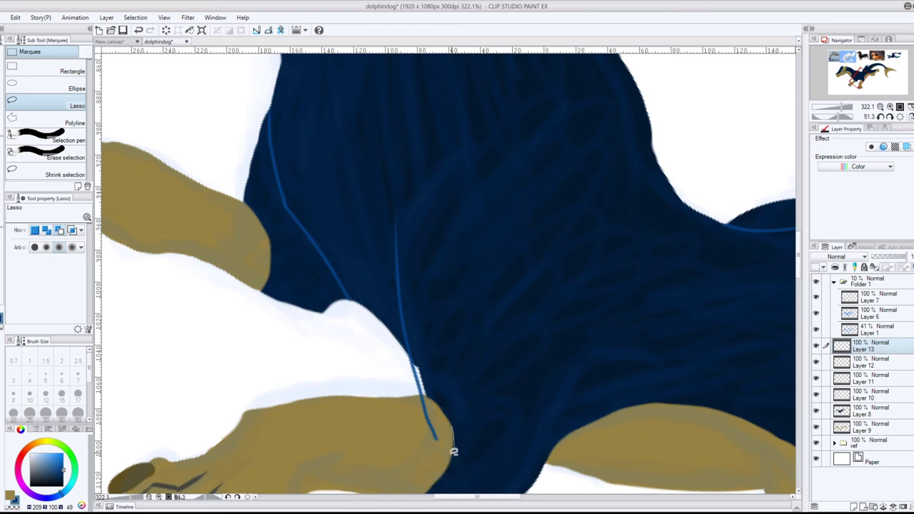
drag(451, 451, 453, 426)
key(ctrl+t)
drag(421, 360, 425, 357)
key(Return)
key(ctrl+d)
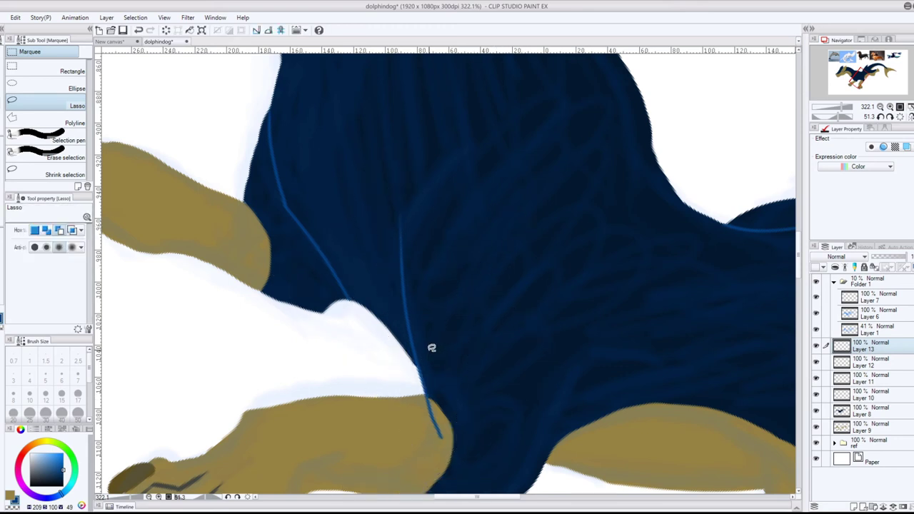
Step: Extend the leg line with a blue shoulder curve sweeping into the body, and erase the excess over the ochre leg
key(p)
drag(402, 255, 500, 142)
key(e)
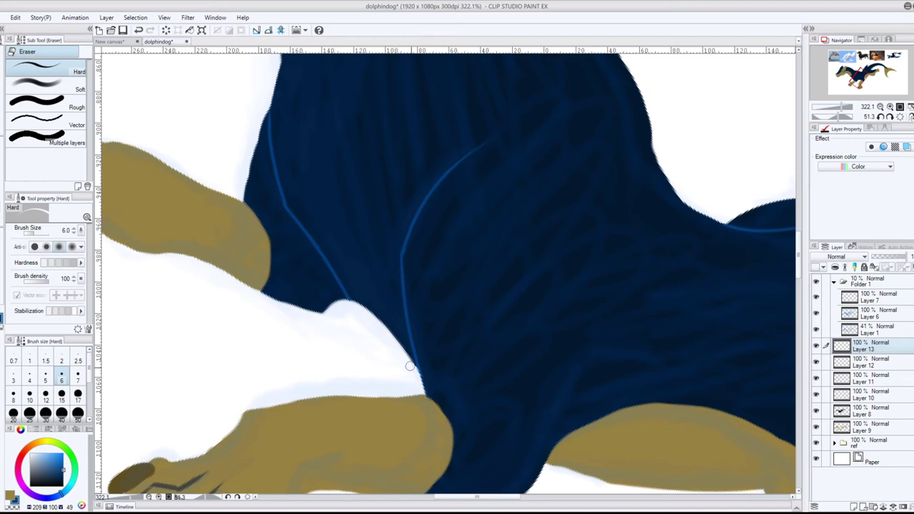
Step: Rotate the canvas to about -19 degrees and draw a small narrow leaf-shaped blue mark on the navy forehead with the size 3 G-pen
drag(799, 292, 802, 273)
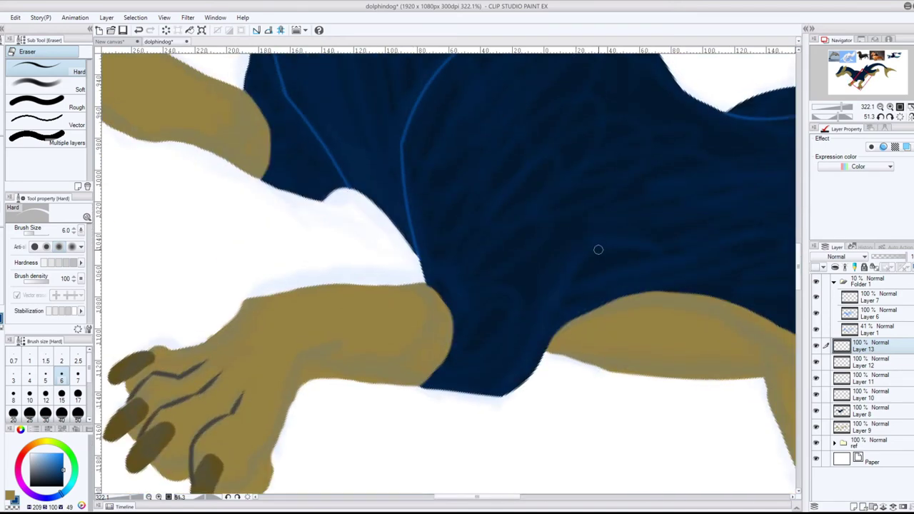
scroll(599, 249, down, 6)
scroll(713, 222, up, 4)
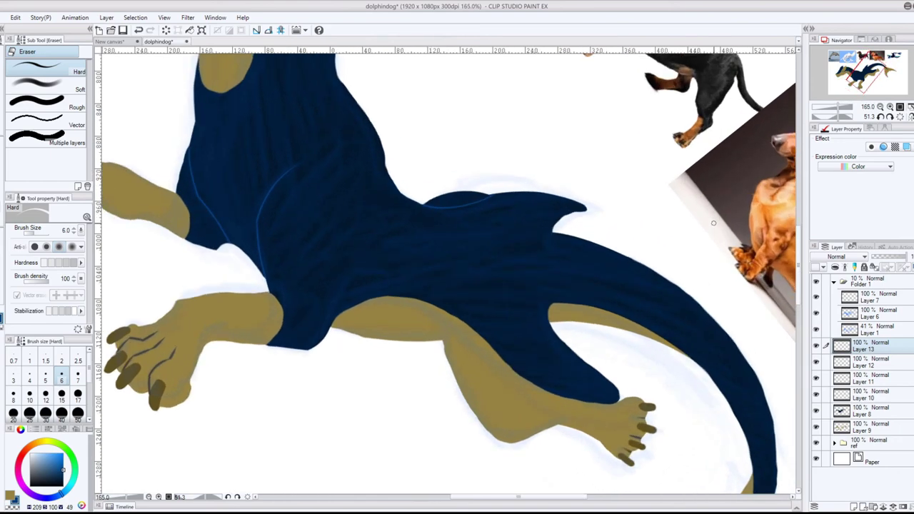
scroll(713, 223, down, 5)
scroll(519, 184, up, 4)
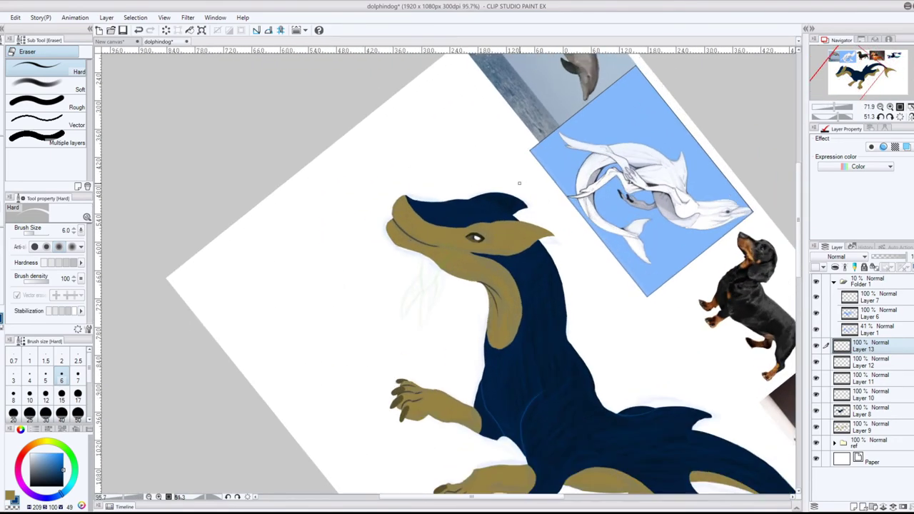
scroll(520, 184, up, 3)
drag(573, 258, 415, 216)
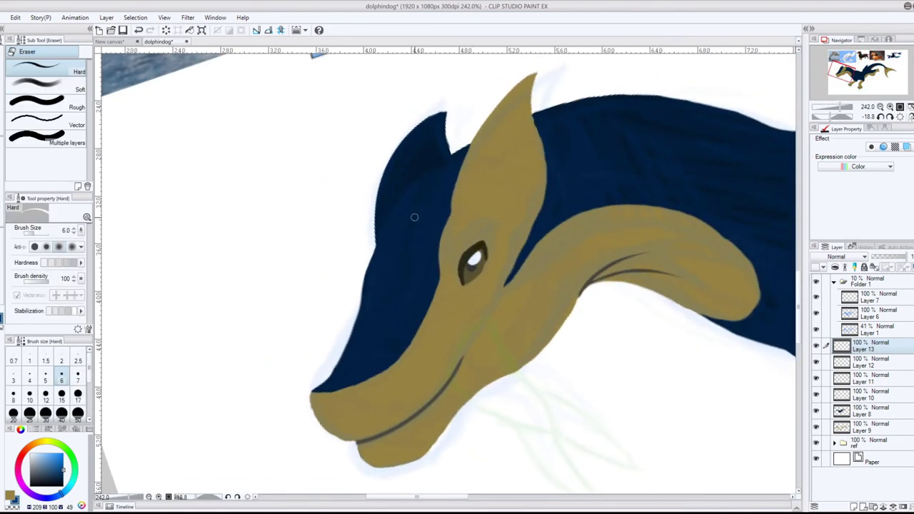
key(p)
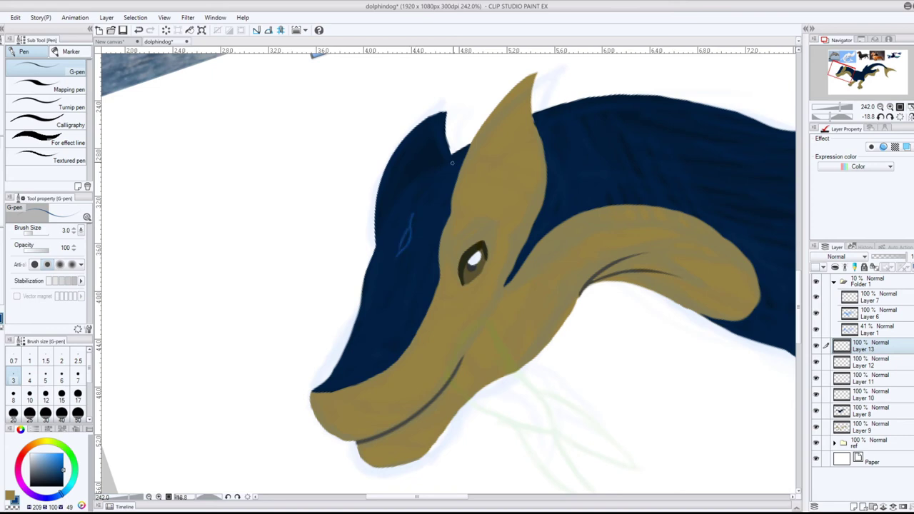
key(e)
Step: Duplicate the leaf-shaped forehead mark, place the copy beside the original and merge it into Layer 13
key(m)
mouse_move(408, 198)
mouse_down()
mouse_move(419, 205)
mouse_move(379, 241)
mouse_move(370, 237)
mouse_move(392, 233)
mouse_up()
key(ctrl+c)
key(ctrl+v)
key(ctrl+t)
key(Return)
key(ctrl+e)
Step: Lasso both leaf-shaped forehead marks and transform them together
mouse_move(428, 205)
mouse_down()
mouse_move(421, 190)
mouse_move(445, 198)
mouse_move(436, 211)
mouse_up()
key(ctrl+t)
drag(419, 245, 439, 194)
key(Return)
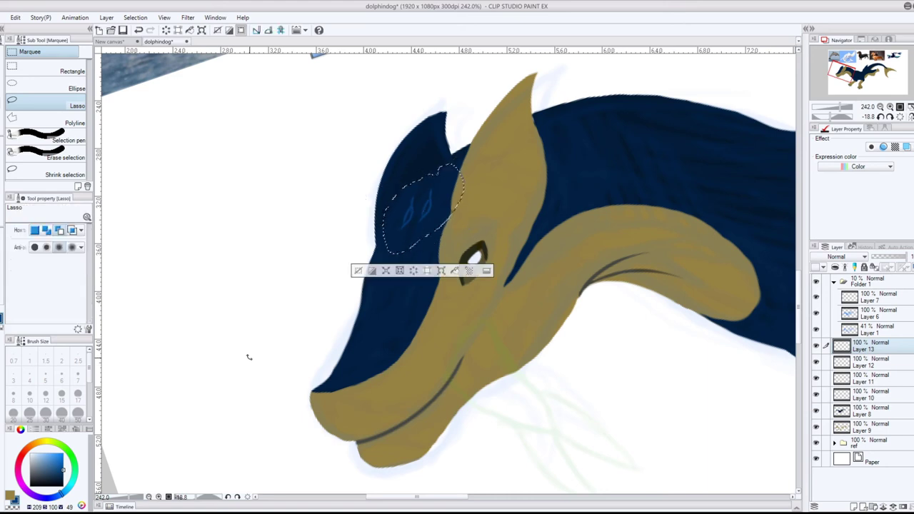
key(ctrl+d)
Step: Draw a blue curve along the base of the head fin above the forehead marks, and transform it to fit the head's contour
key(p)
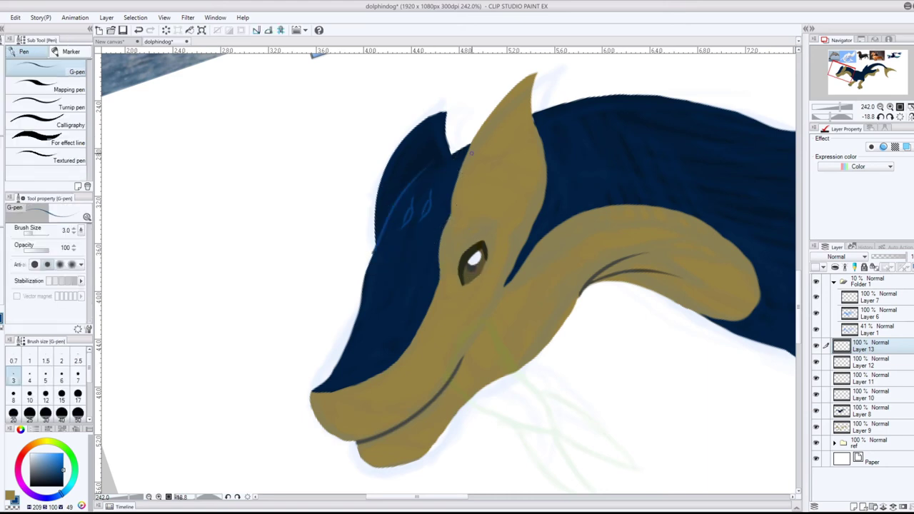
key(e)
key(m)
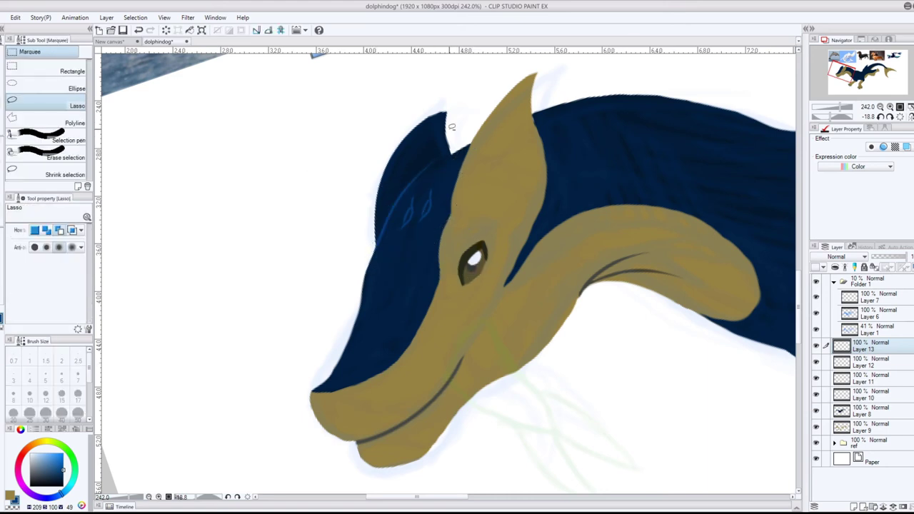
drag(432, 173, 489, 107)
key(ctrl+t)
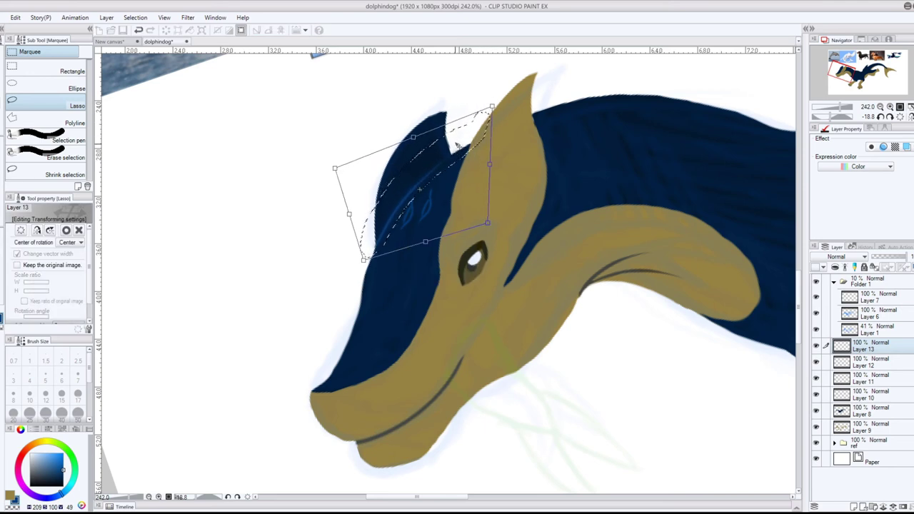
key(Return)
key(ctrl+d)
key(e)
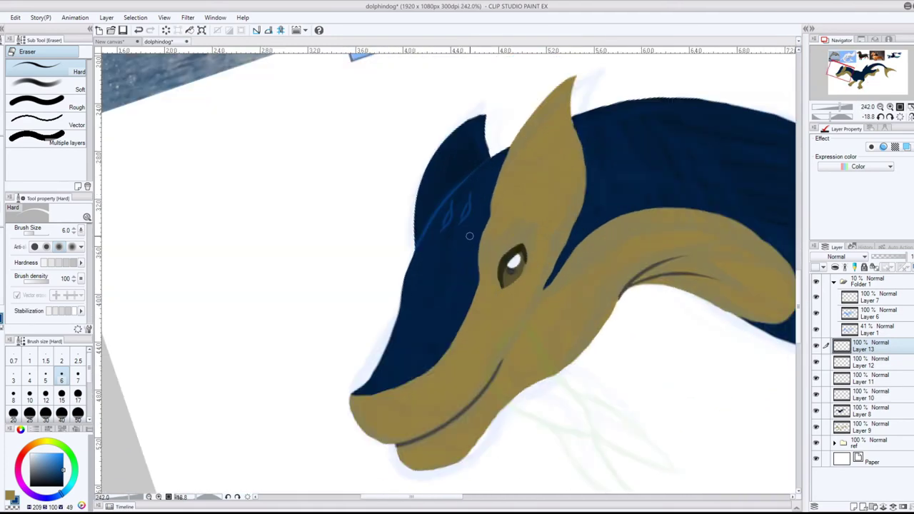
Step: Lasso the front leaf-shaped forehead mark and adjust it with a transform
key(m)
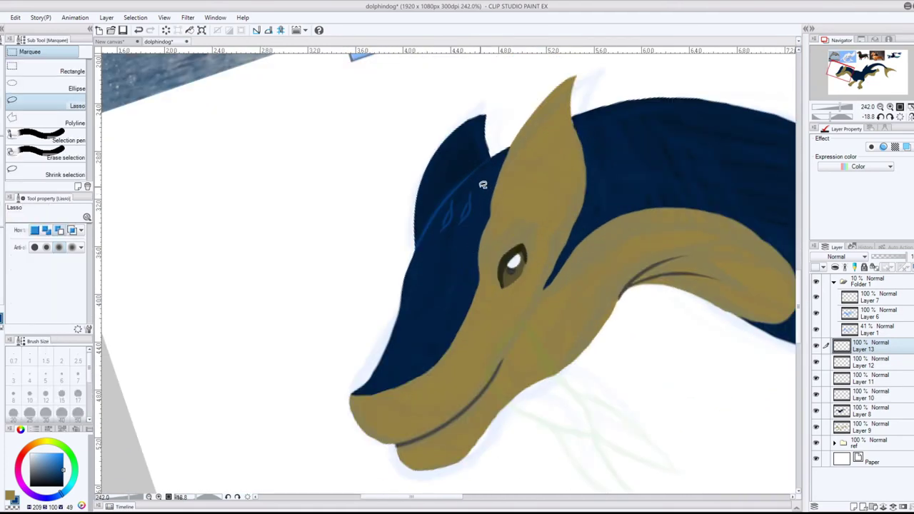
mouse_move(480, 184)
mouse_down()
mouse_move(491, 188)
mouse_move(477, 206)
mouse_move(464, 200)
mouse_move(454, 214)
mouse_up()
key(ctrl+t)
key(Return)
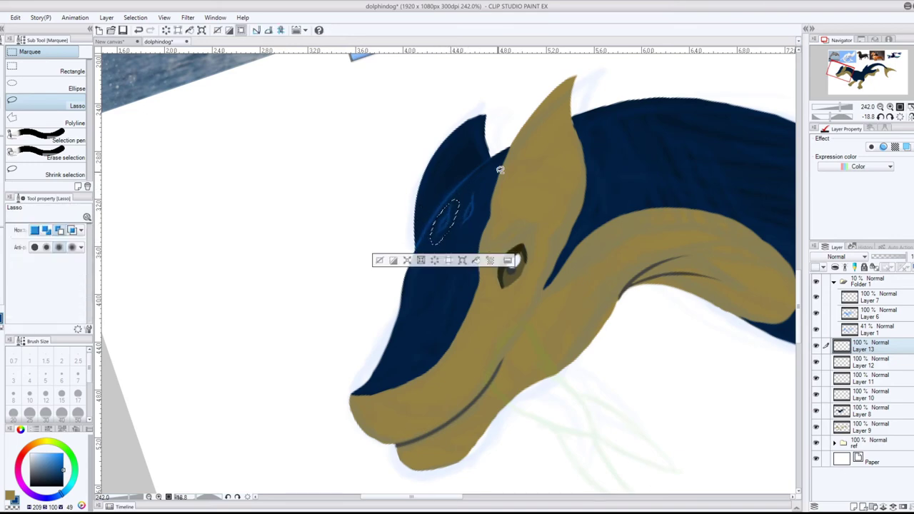
key(ctrl+d)
Step: Draw a thin blue U-shaped curve at the notch behind the back fin with the size 3 G-pen
scroll(561, 313, down, 2)
scroll(562, 313, down, 9)
scroll(664, 264, up, 17)
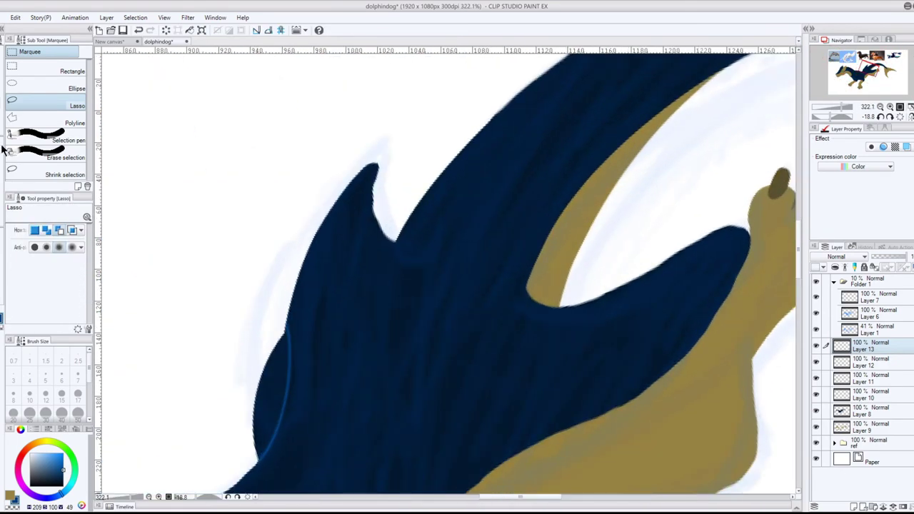
key(p)
drag(384, 209, 459, 216)
Step: Lasso the U-shaped curve, transform it to meet the fin's rear edge, and erase the part overlapping that edge
click(1, 100)
mouse_move(399, 159)
mouse_down()
mouse_move(363, 282)
mouse_move(401, 155)
mouse_up()
key(ctrl+t)
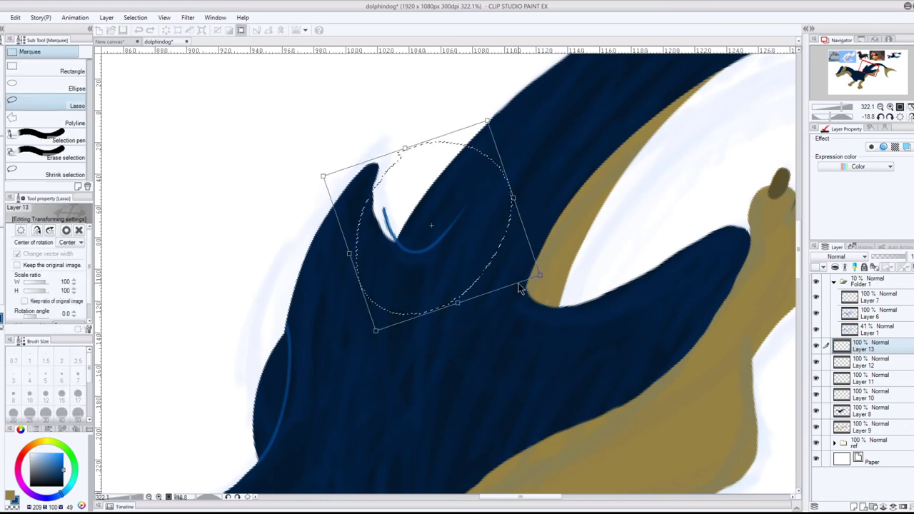
drag(556, 191, 534, 160)
drag(440, 241, 437, 235)
key(Return)
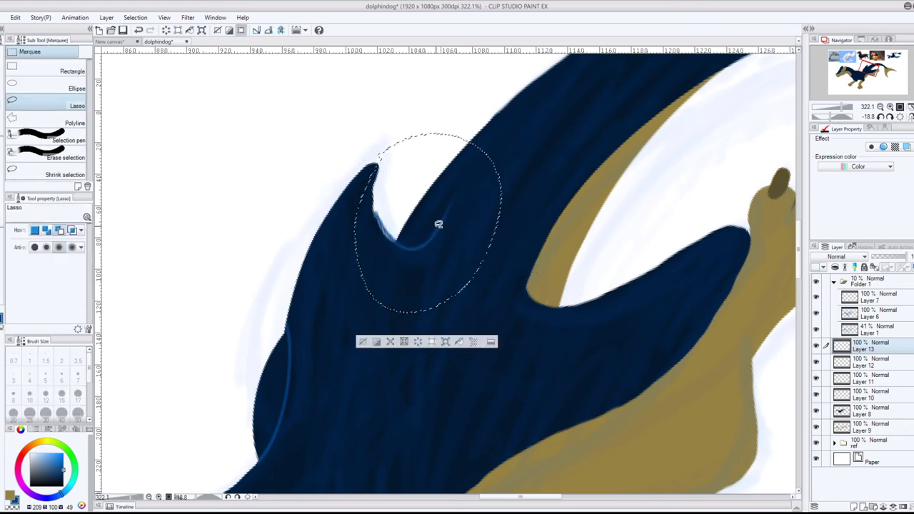
key(ctrl+d)
key(e)
drag(378, 213, 397, 237)
Step: Collapse and hide Folder 1 to view the whole creature without the sketch lines
scroll(455, 122, down, 6)
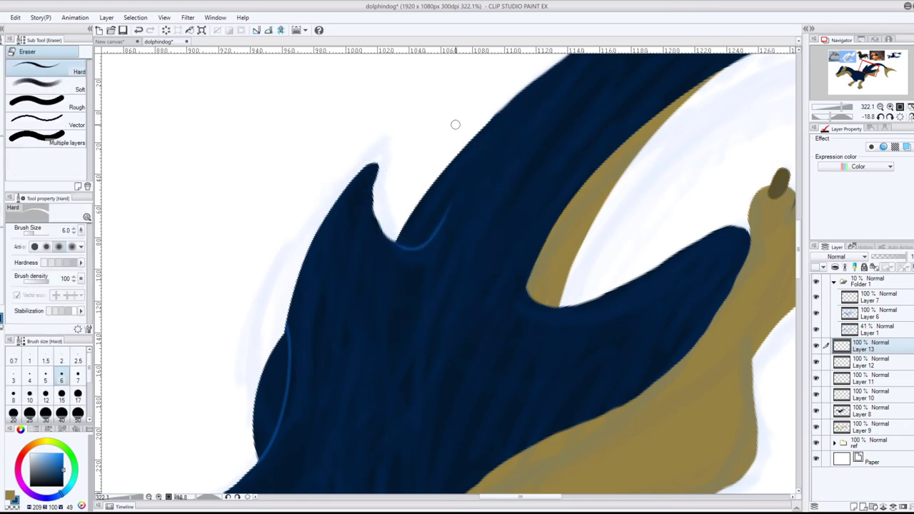
scroll(457, 106, down, 2)
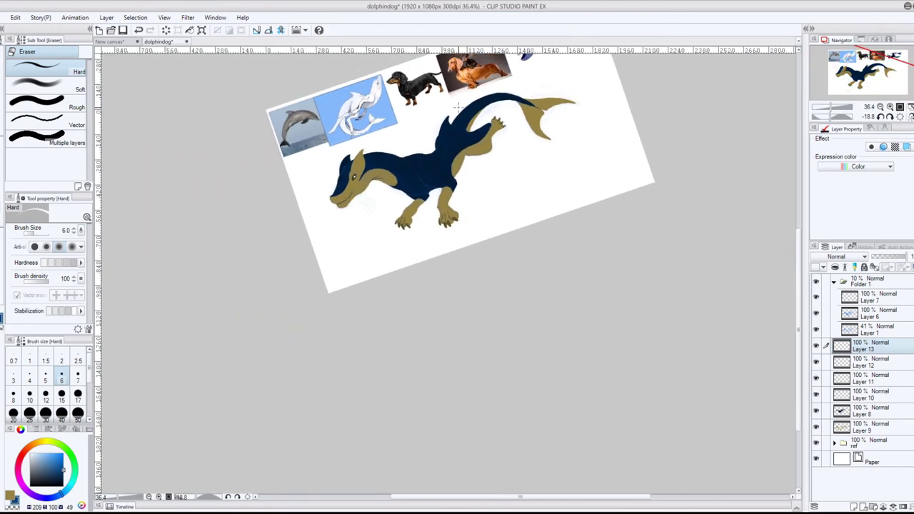
click(833, 282)
scroll(414, 151, up, 4)
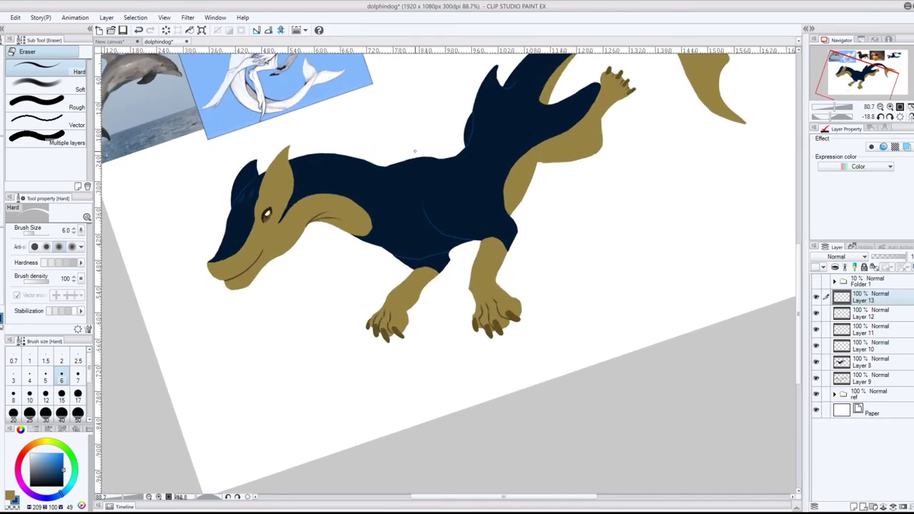
Step: Hide the ref folder, group all the creature's layers into a new Folder 2, and collapse it
scroll(414, 152, up, 1)
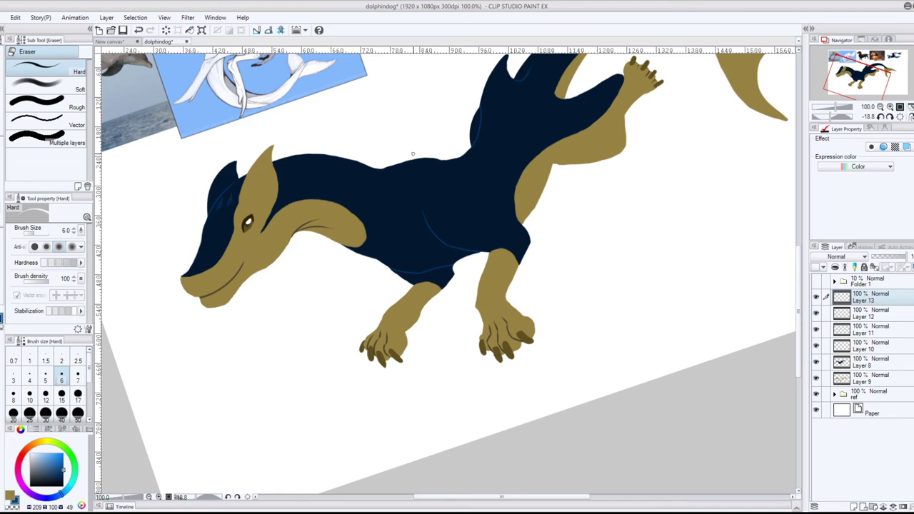
scroll(413, 154, down, 5)
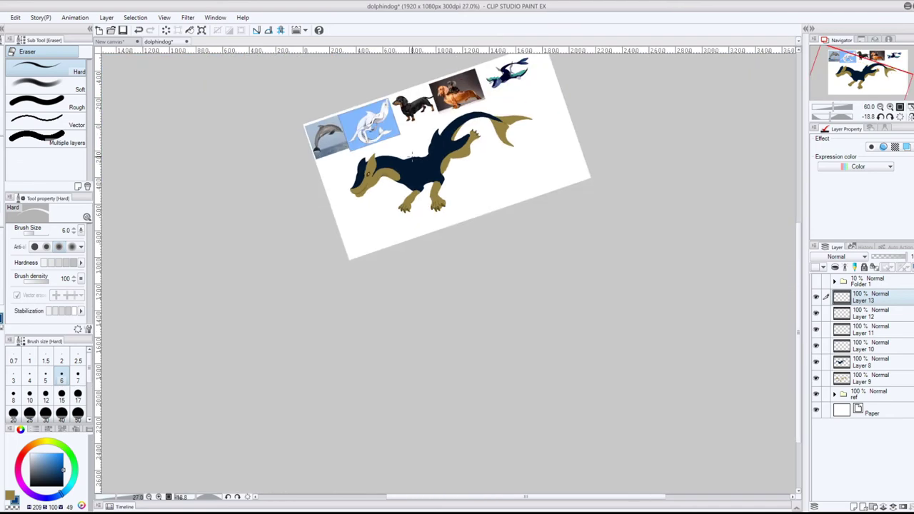
scroll(413, 154, up, 2)
click(816, 394)
click(873, 507)
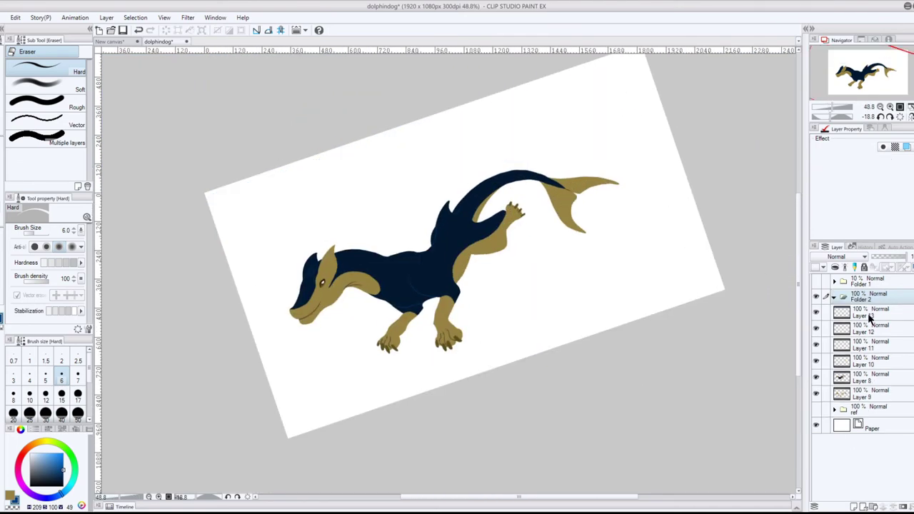
drag(871, 315, 873, 300)
drag(872, 331, 875, 319)
mouse_move(875, 347)
mouse_down()
mouse_move(876, 335)
mouse_move(877, 351)
mouse_up()
mouse_move(878, 379)
mouse_down()
mouse_move(879, 367)
mouse_move(878, 384)
mouse_up()
click(834, 297)
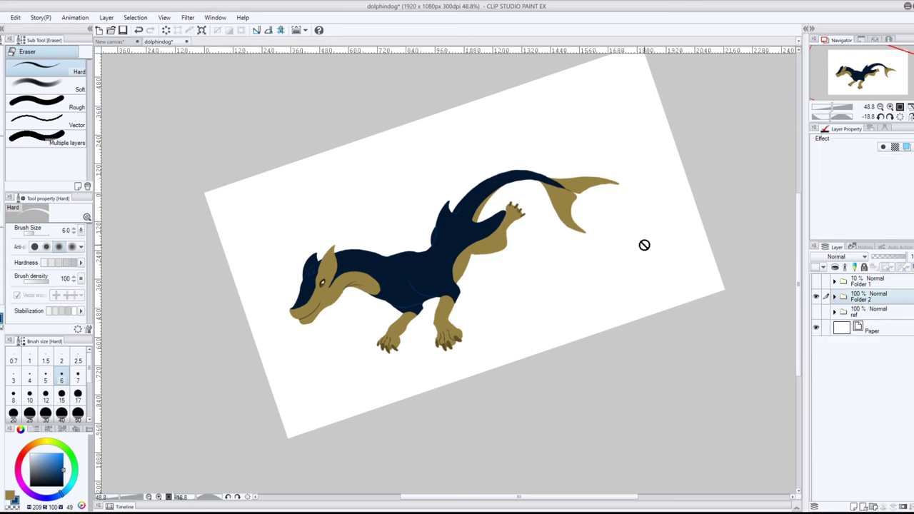
Step: Transform Folder 2 to enlarge the creature to about 109%, shift it toward the canvas's upper edge and rotate it slightly
key(ctrl+t)
drag(604, 138, 630, 114)
drag(612, 167, 609, 154)
drag(647, 100, 635, 83)
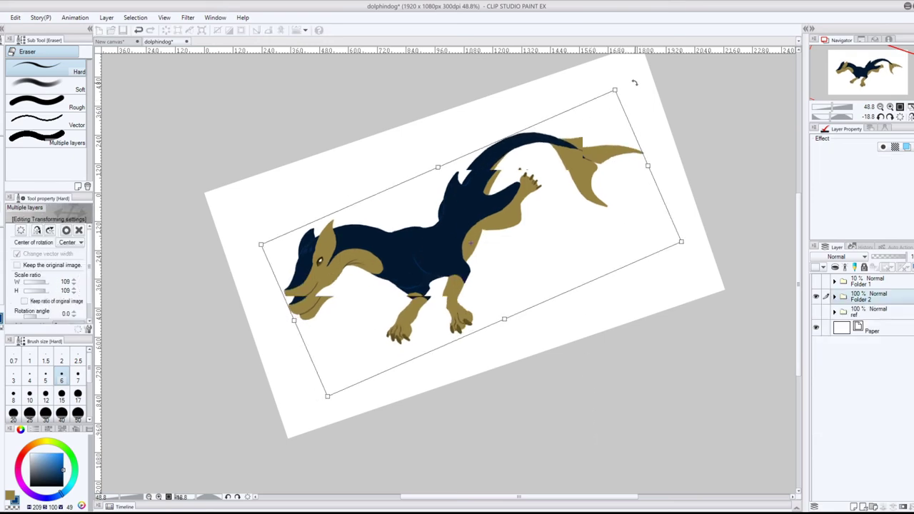
key(Return)
Step: Delete the Paper layer and add a new raster layer beneath the creature folder for the background
click(872, 329)
click(913, 506)
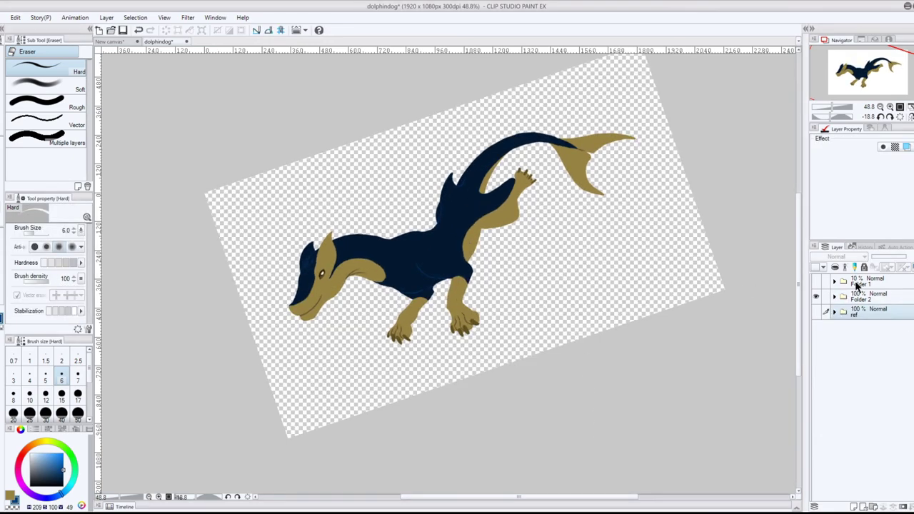
click(853, 506)
drag(863, 315, 864, 347)
Step: Recolor the Foreground to transparent gradient so it runs from bright cyan to deep blue, keeping Layer 14 directly above the ref folder
click(58, 463)
click(71, 484)
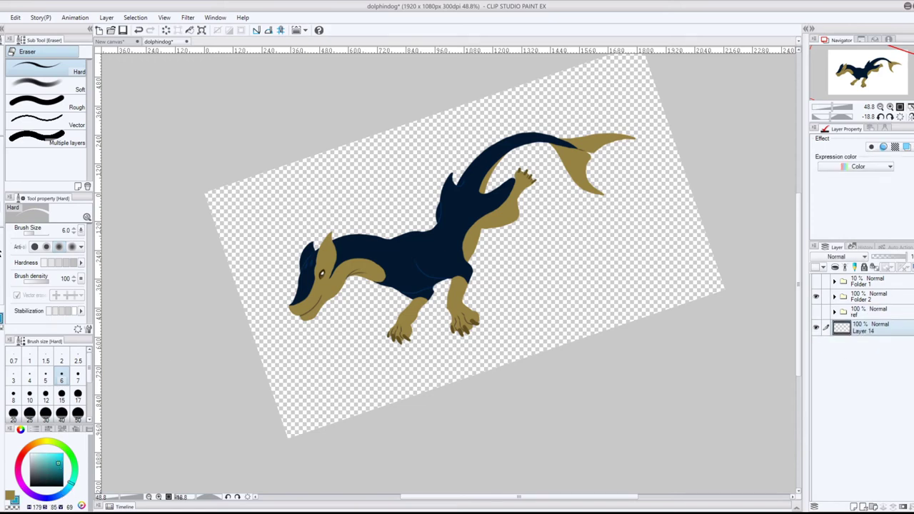
key(g)
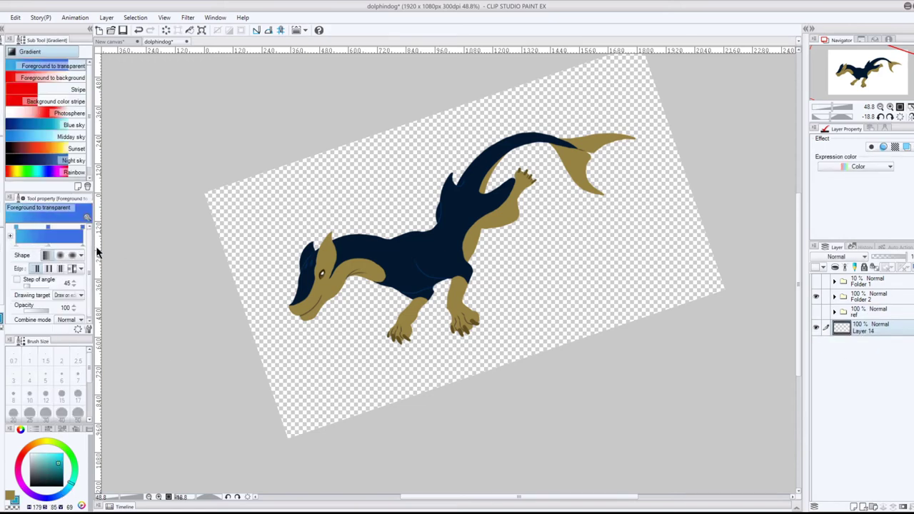
click(51, 492)
click(49, 466)
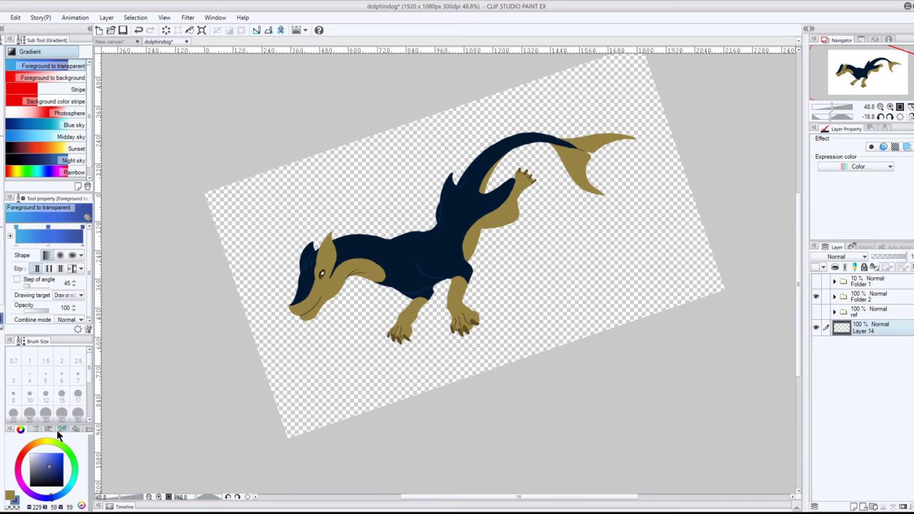
click(71, 483)
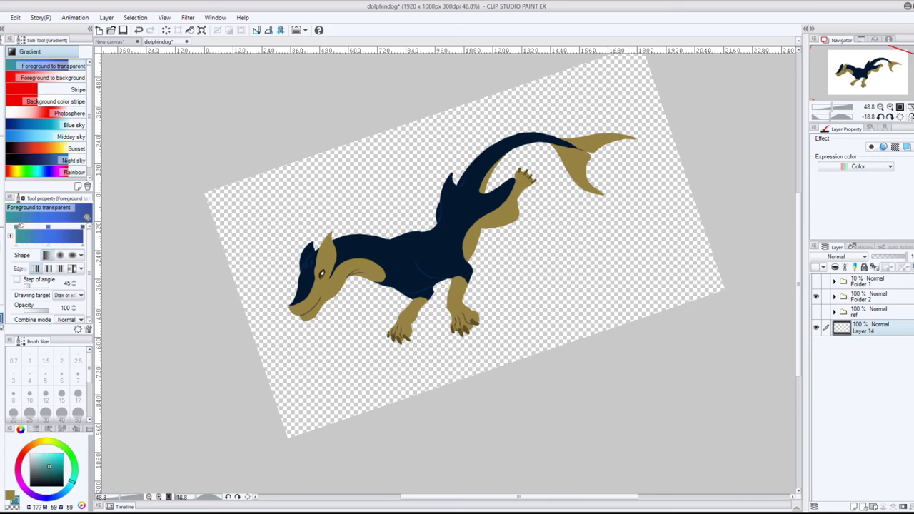
key(ctrl+z)
click(42, 459)
click(70, 487)
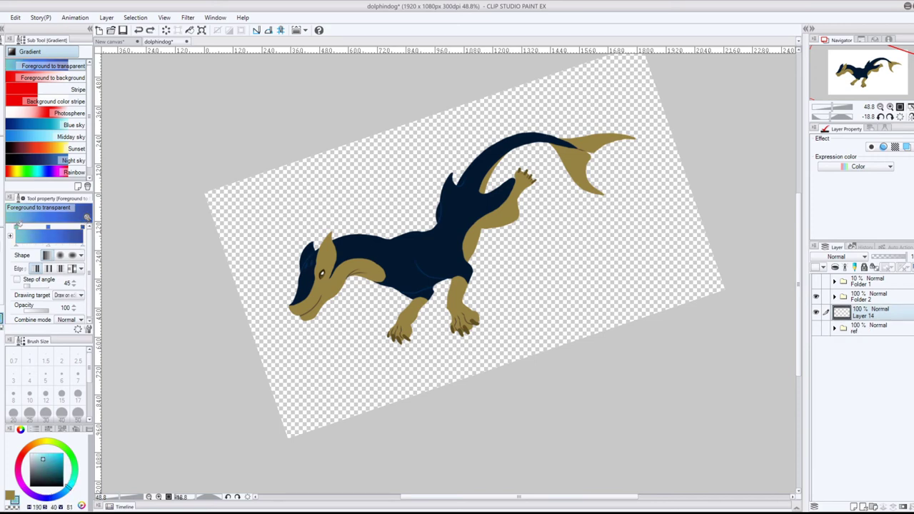
click(58, 458)
click(50, 222)
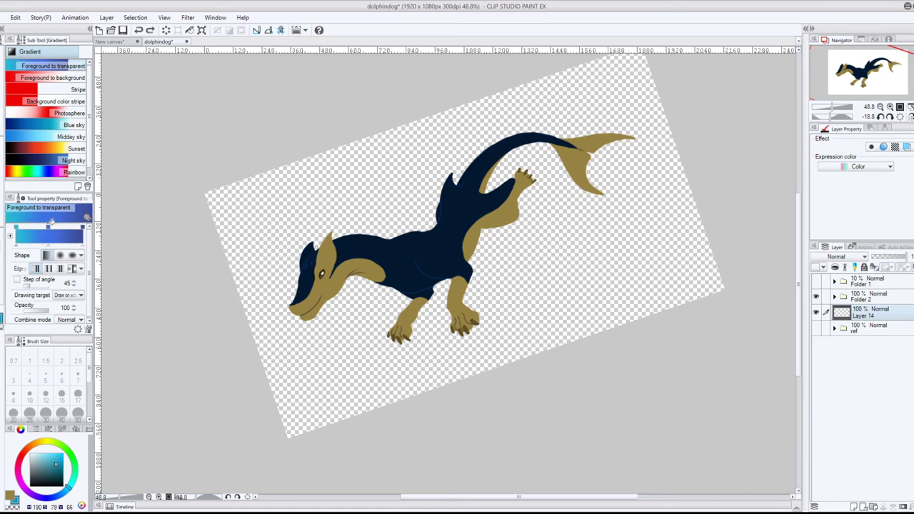
click(63, 497)
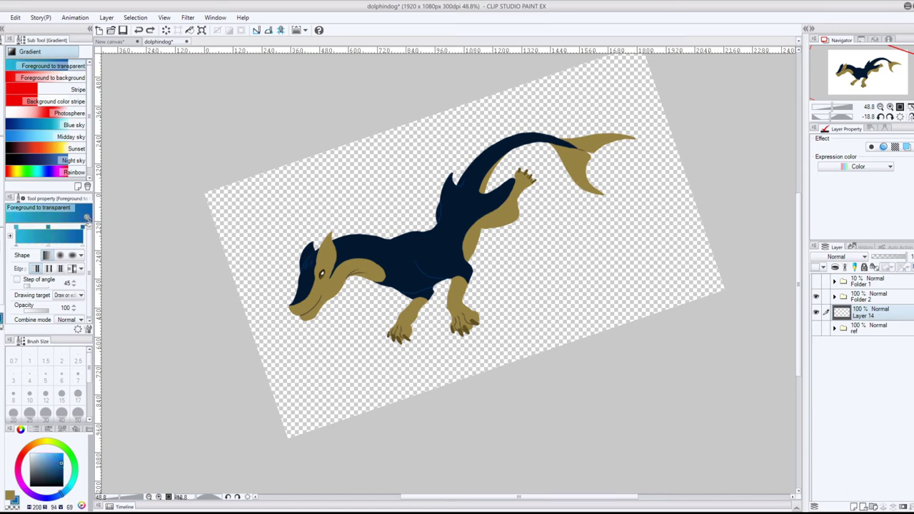
Step: Fill Layer 14 with the cyan-to-deep-blue gradient, running from the canvas's upper left corner toward its lower edge
drag(189, 157, 278, 446)
scroll(263, 351, down, 6)
scroll(336, 332, up, 4)
drag(217, 166, 392, 444)
scroll(390, 422, down, 6)
scroll(368, 390, up, 10)
Step: Place a size 150 pale blue G-pen bubble on a new top layer in the water behind the front legs
click(42, 453)
key(p)
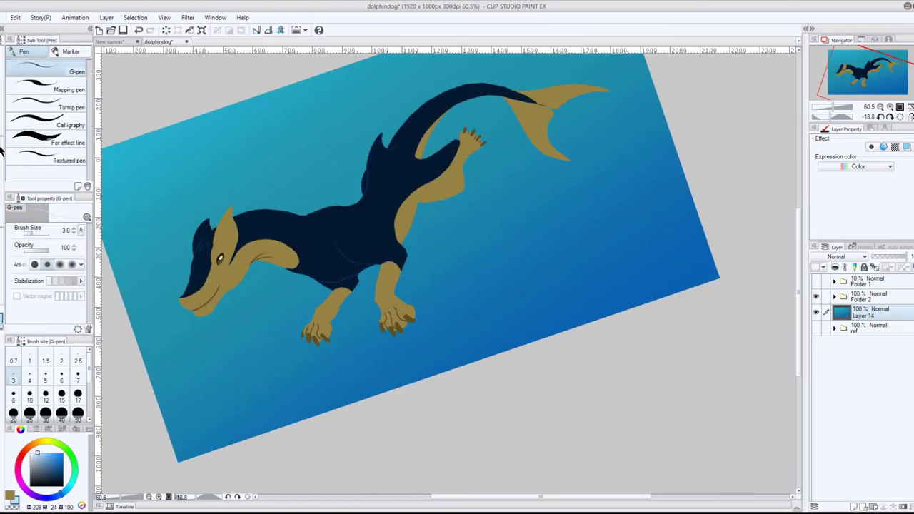
click(854, 507)
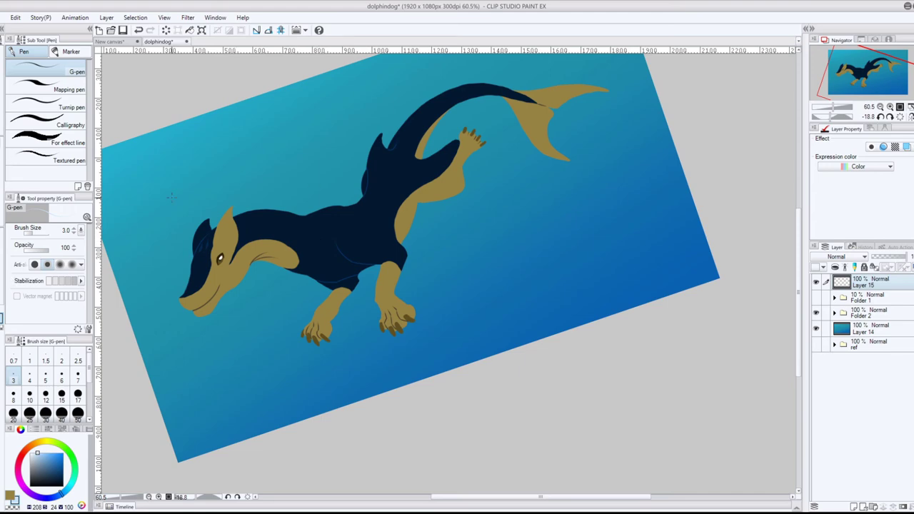
click(485, 243)
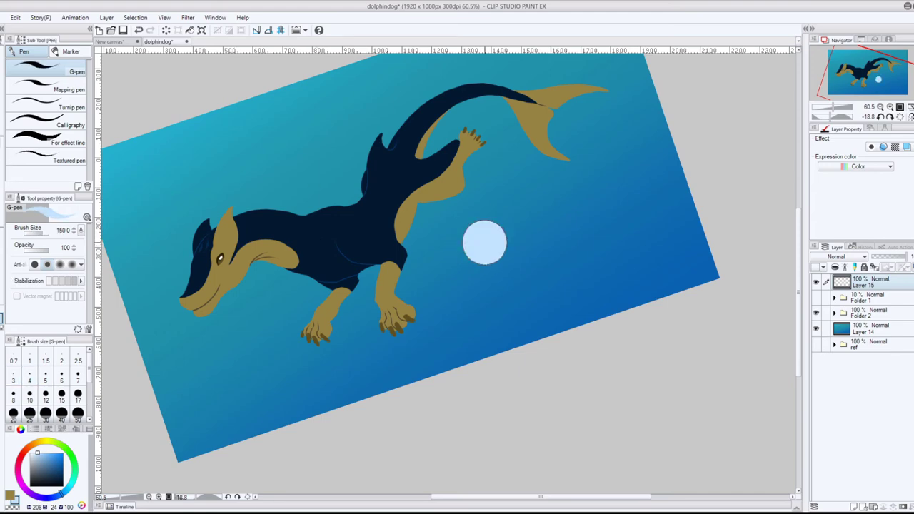
Step: Add a size 70 pale blue bubble just above the large one
scroll(498, 264, up, 5)
scroll(462, 222, down, 8)
key(bracketleft)
key(bracketleft)
key(bracketleft)
key(bracketleft)
key(bracketleft)
key(bracketleft)
key(bracketright)
key(bracketright)
click(474, 194)
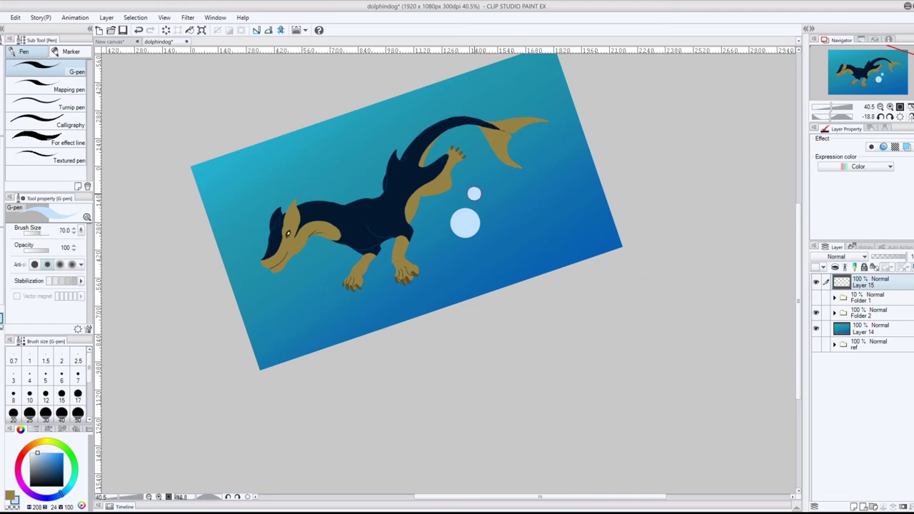
Step: Add a size 50 bubble beside the large one, plus one size 50 and two size 30 bubbles above the head
key(bracketleft)
key(bracketleft)
click(489, 211)
click(288, 160)
key(bracketleft)
key(bracketleft)
Step: Paint white highlights with the size 8 G-pen on the left sides of the three bubbles near the hind leg
scroll(464, 215, up, 5)
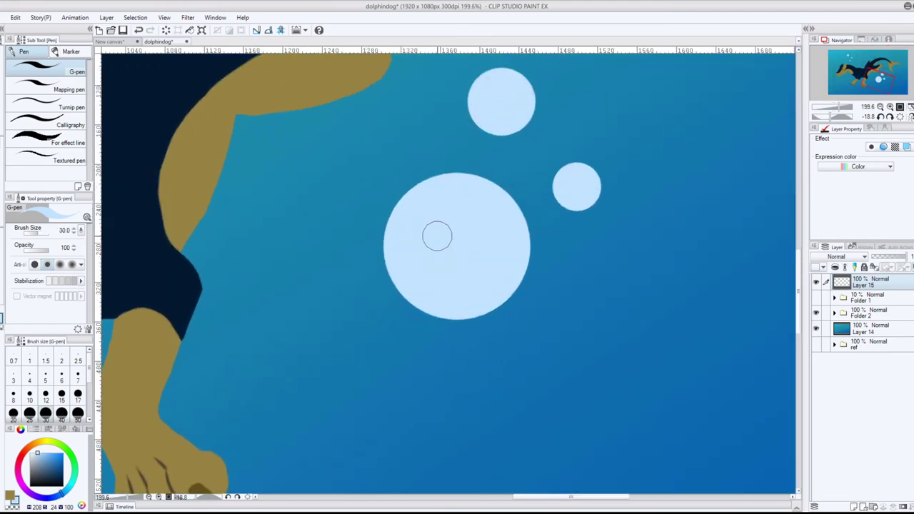
key(bracketleft)
key(bracketleft)
key(bracketleft)
key(bracketleft)
key(bracketleft)
key(bracketleft)
key(bracketleft)
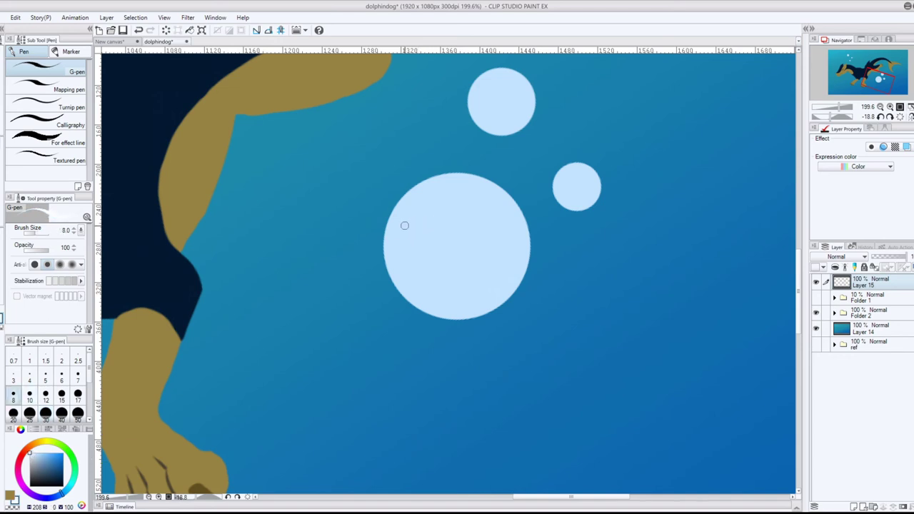
mouse_move(415, 213)
mouse_down()
mouse_move(416, 237)
mouse_move(405, 221)
mouse_move(413, 242)
mouse_up()
drag(485, 80, 490, 100)
drag(568, 170, 563, 176)
Step: Paint white highlights on the left sides of the three bubbles above the head
scroll(574, 172, down, 5)
scroll(426, 116, up, 5)
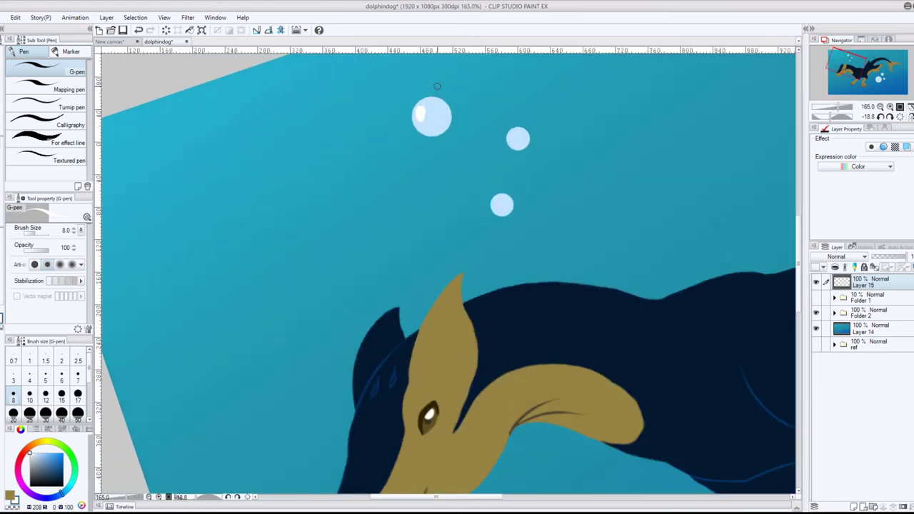
drag(513, 140, 513, 143)
drag(496, 200, 496, 206)
Step: Lasso the three bubbles near the hind leg and copy and paste them onto a new layer
scroll(585, 259, down, 5)
scroll(593, 214, up, 1)
key(m)
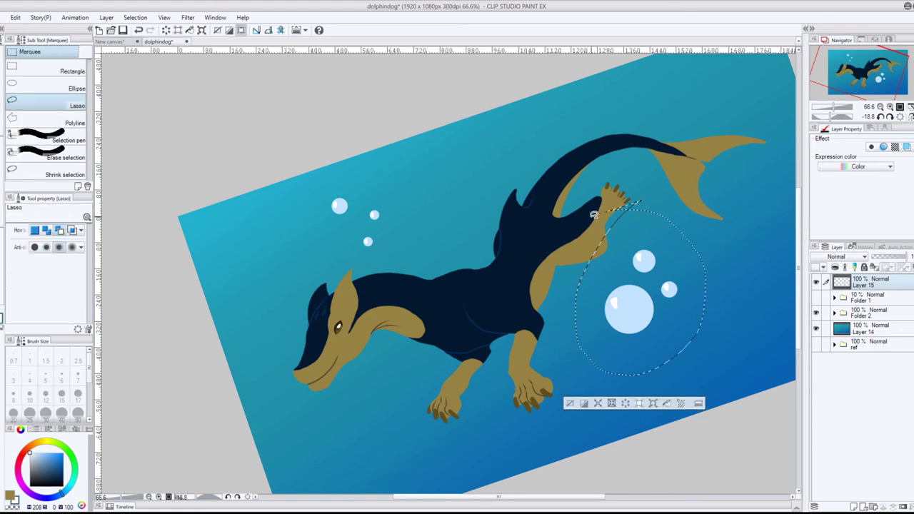
key(ctrl+c)
key(ctrl+v)
Step: Scale the pasted bubbles to 56%, flip them horizontally, rotate them about -6.8°, move them below the snout and deselect
key(ctrl+t)
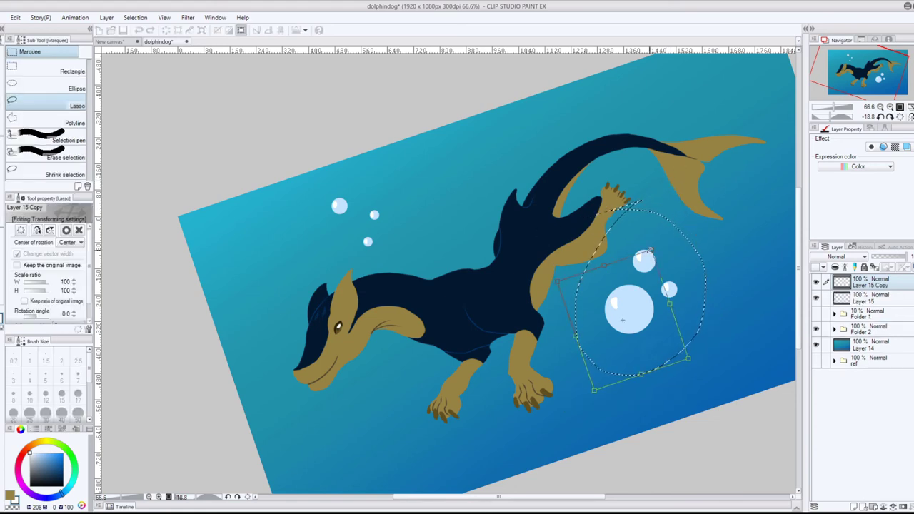
drag(651, 249, 643, 277)
click(37, 230)
drag(625, 335, 622, 359)
drag(663, 337, 660, 331)
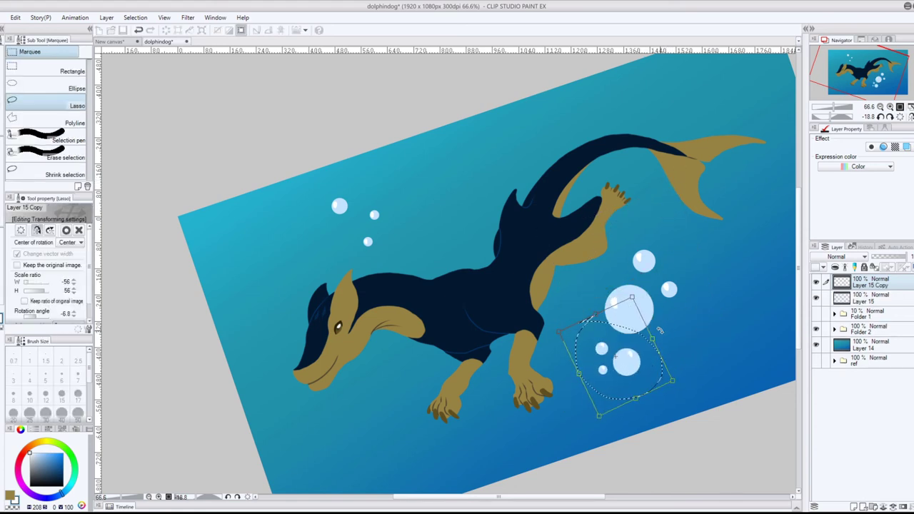
drag(630, 366, 387, 424)
key(Return)
key(ctrl+d)
Step: Cover the highlights on the three bubbles below the snout with their own pale blue using the G-pen
scroll(390, 445, up, 6)
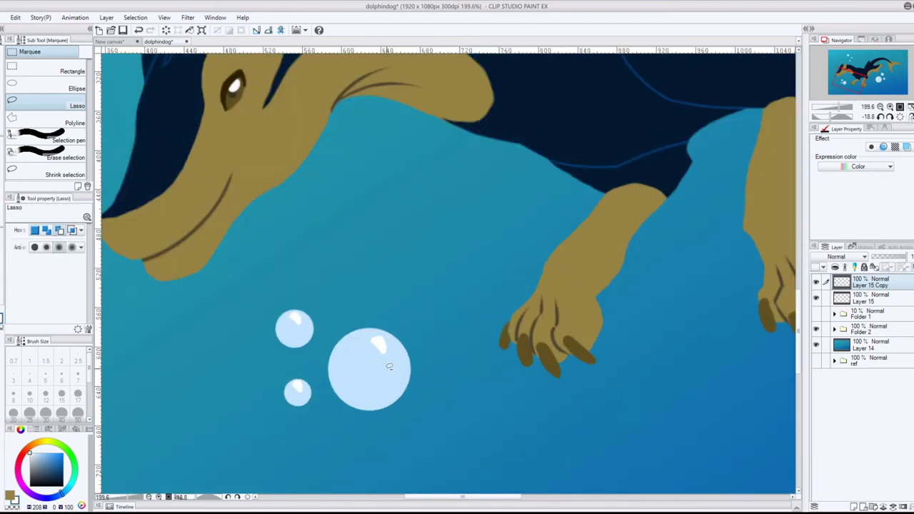
key(p)
alt+click(360, 369)
drag(373, 339, 385, 350)
drag(293, 318, 298, 321)
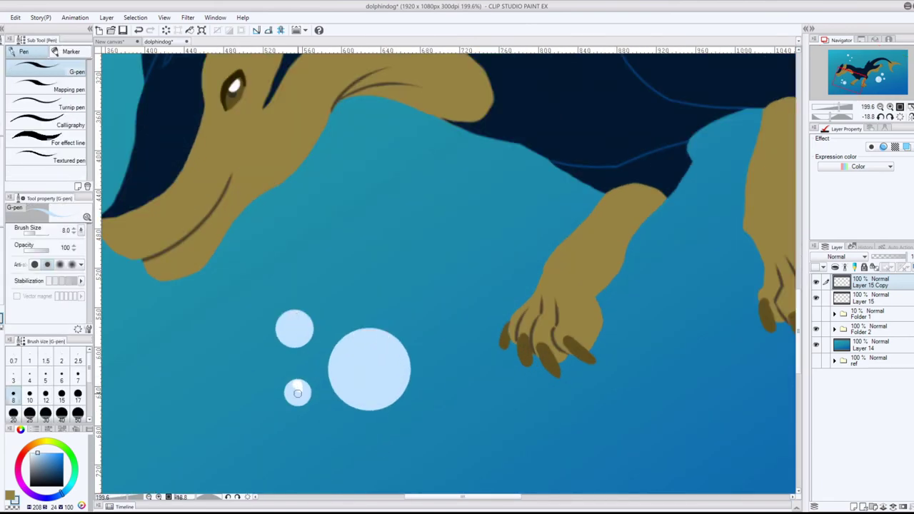
drag(298, 393, 299, 388)
Step: Repaint white highlights on the left sides of the three bubbles below the snout with the size 8 G-pen
key(p)
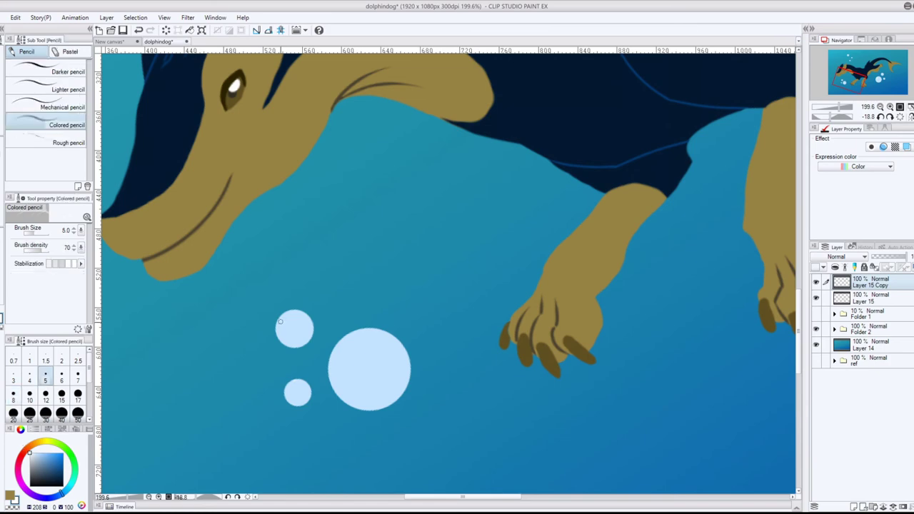
key(ctrl+z)
key(p)
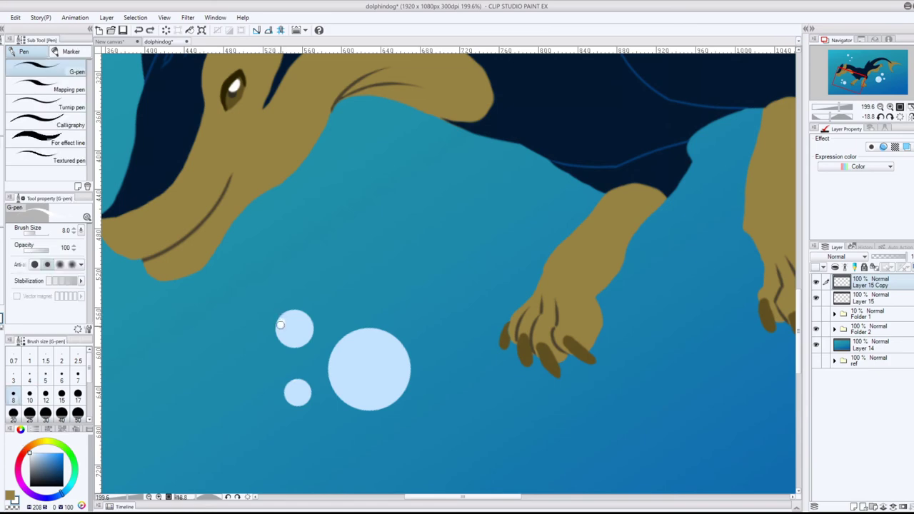
drag(281, 324, 284, 330)
drag(288, 389, 290, 393)
drag(340, 349, 343, 363)
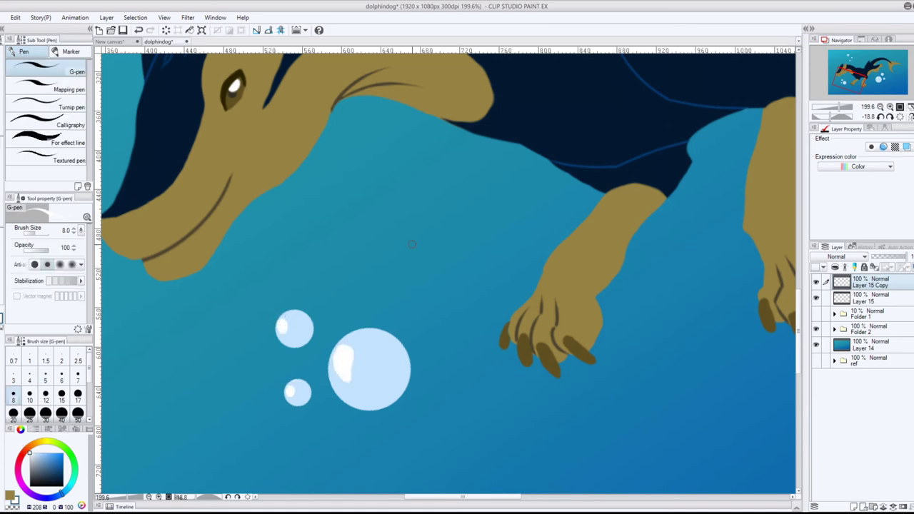
Step: Merge the pasted bubble layer down into Layer 15
scroll(493, 284, down, 7)
scroll(493, 284, up, 1)
key(m)
key(ctrl+e)
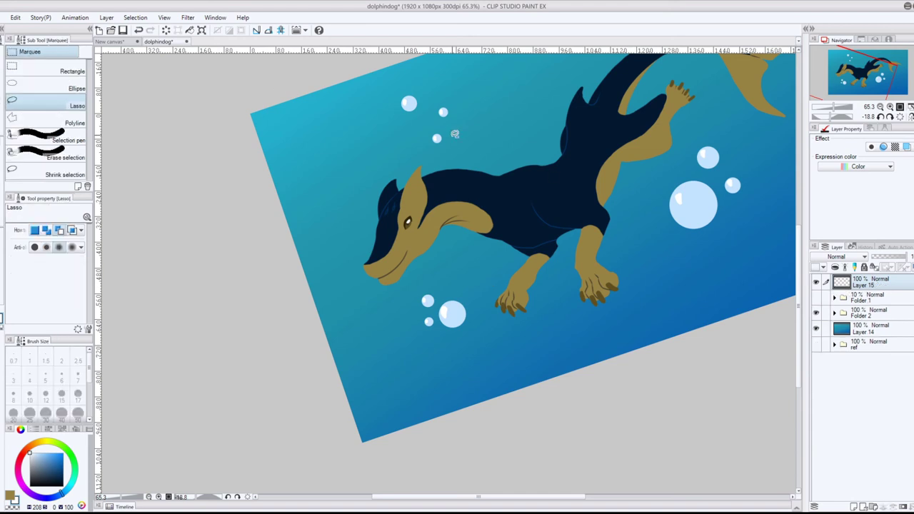
Step: Copy the three bubbles above the head, place the duplicates around the group below the snout, and merge them into Layer 15
mouse_move(454, 134)
mouse_down()
mouse_move(470, 138)
mouse_move(438, 134)
mouse_move(511, 135)
mouse_move(496, 271)
mouse_move(477, 341)
mouse_move(457, 341)
mouse_up()
key(ctrl+c)
key(ctrl+v)
key(ctrl+t)
key(Return)
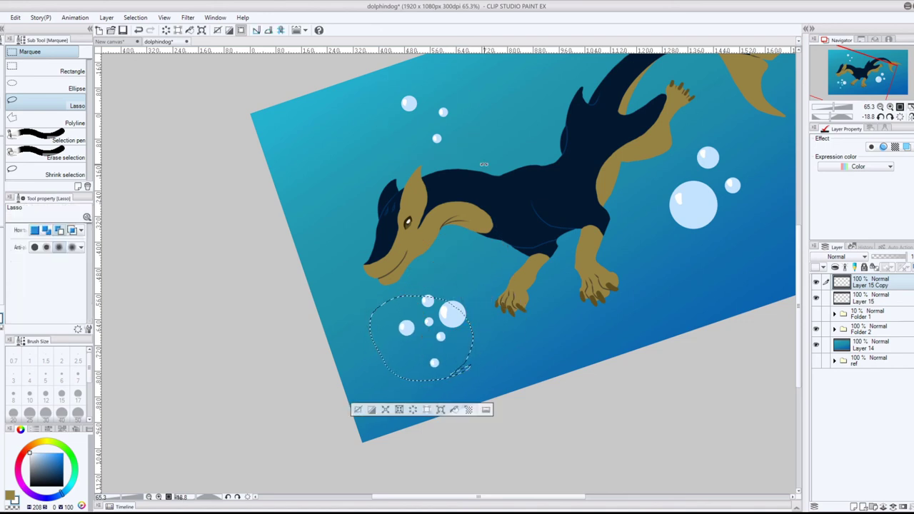
key(ctrl+d)
key(ctrl+e)
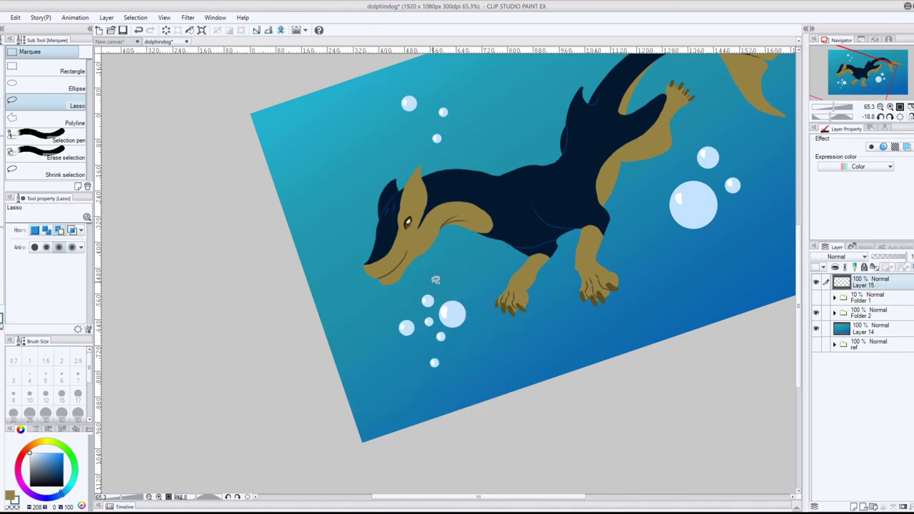
Step: Lasso and duplicate the six-bubble group below the snout, moving the copy above the tail fin near the canvas corner
drag(436, 277, 437, 270)
key(ctrl+c)
key(ctrl+v)
key(ctrl+t)
drag(437, 321, 733, 138)
drag(799, 276, 798, 224)
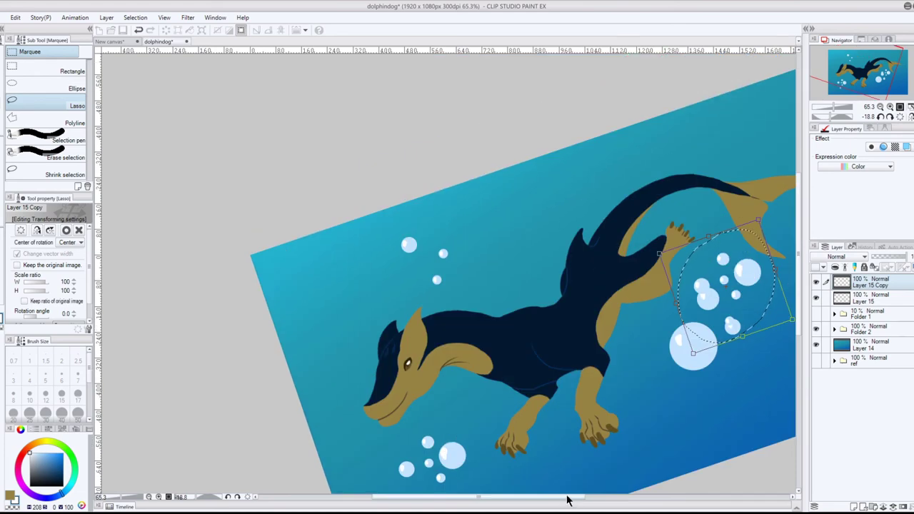
drag(565, 496, 642, 496)
drag(508, 280, 578, 121)
key(Return)
key(ctrl+d)
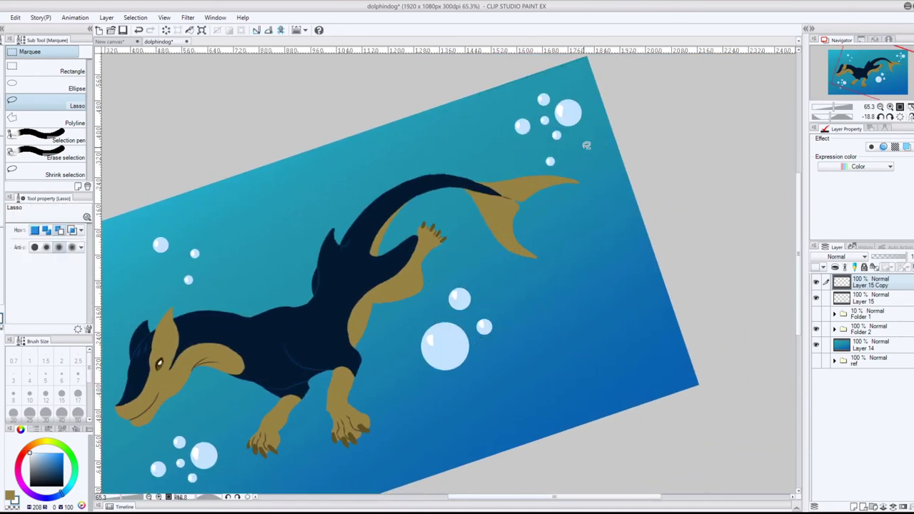
Step: Reset the canvas rotation to 0° to view the whole picture upright
key(r)
double_click(695, 178)
drag(535, 497, 485, 496)
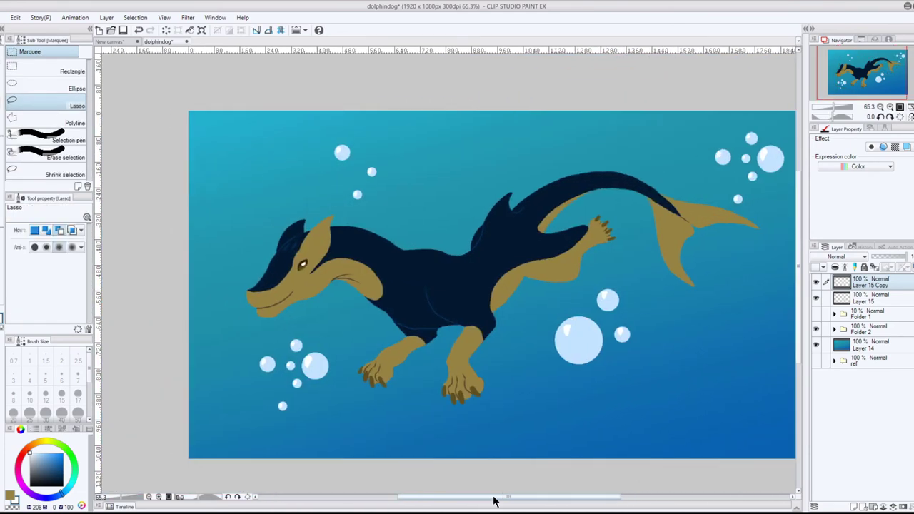